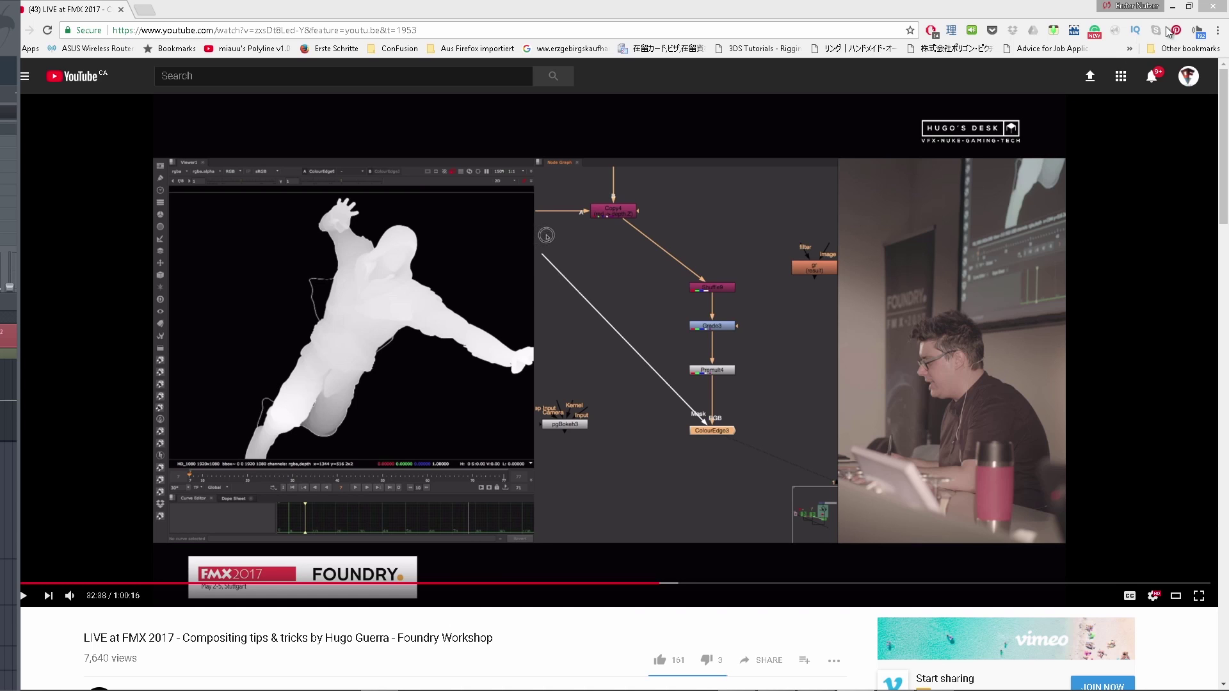
Step: Switch from the YouTube video to the EdgeExtend.comp composition in Fusion Studio and look over the Loader1 footage
left_click(1175, 9)
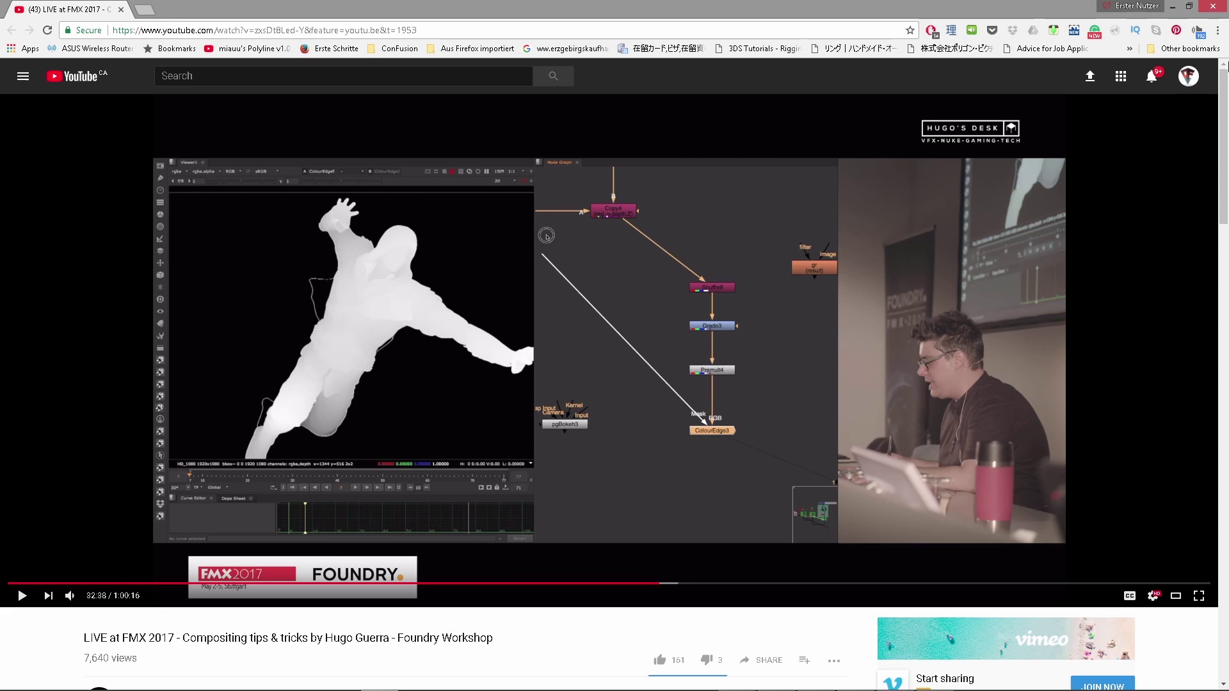
left_click(1173, 7)
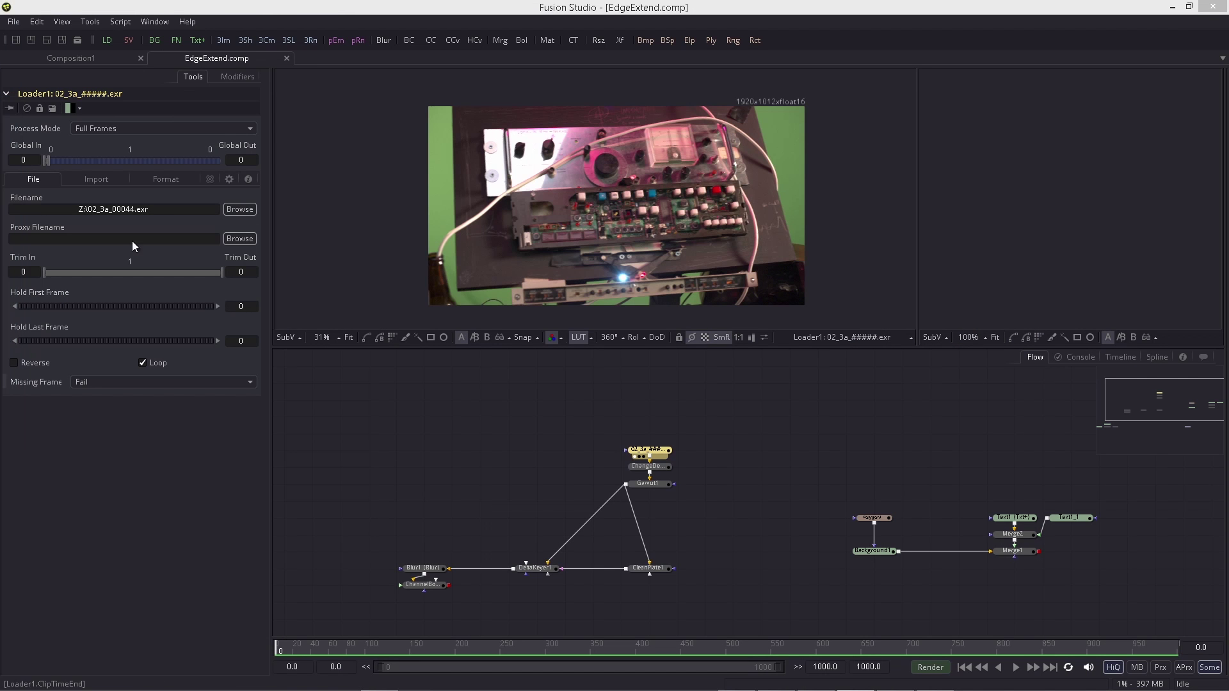
left_click_drag(598, 263, 602, 266)
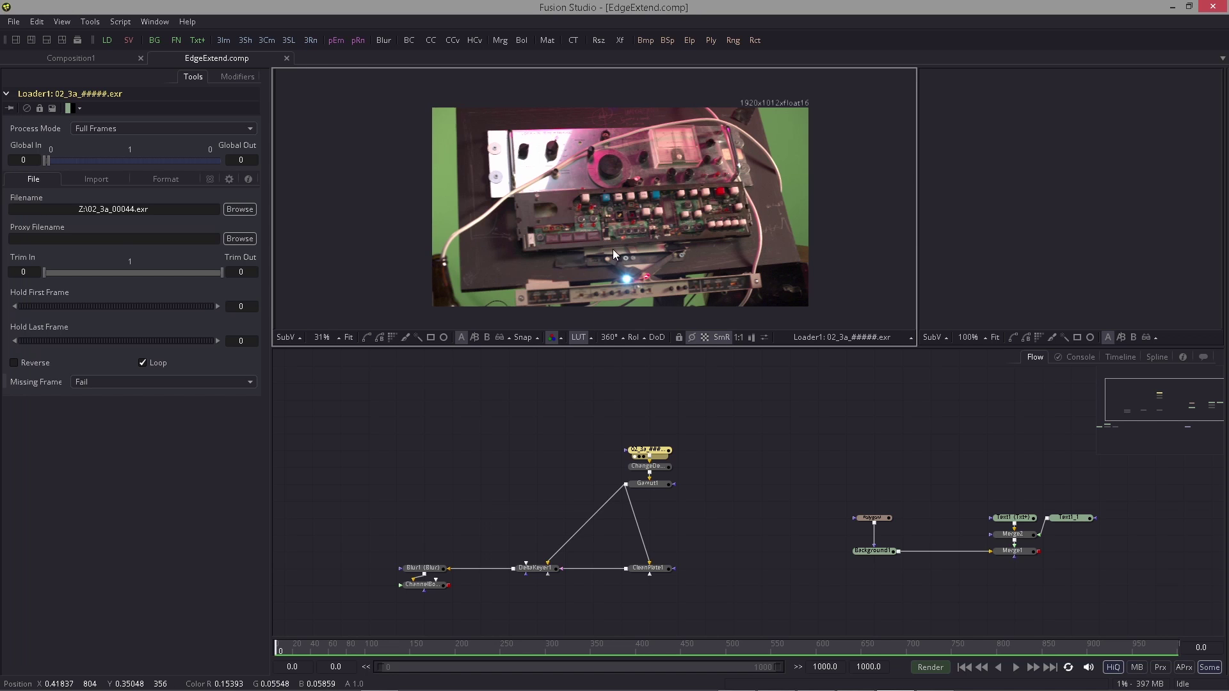
scroll(600, 266, "up", 1)
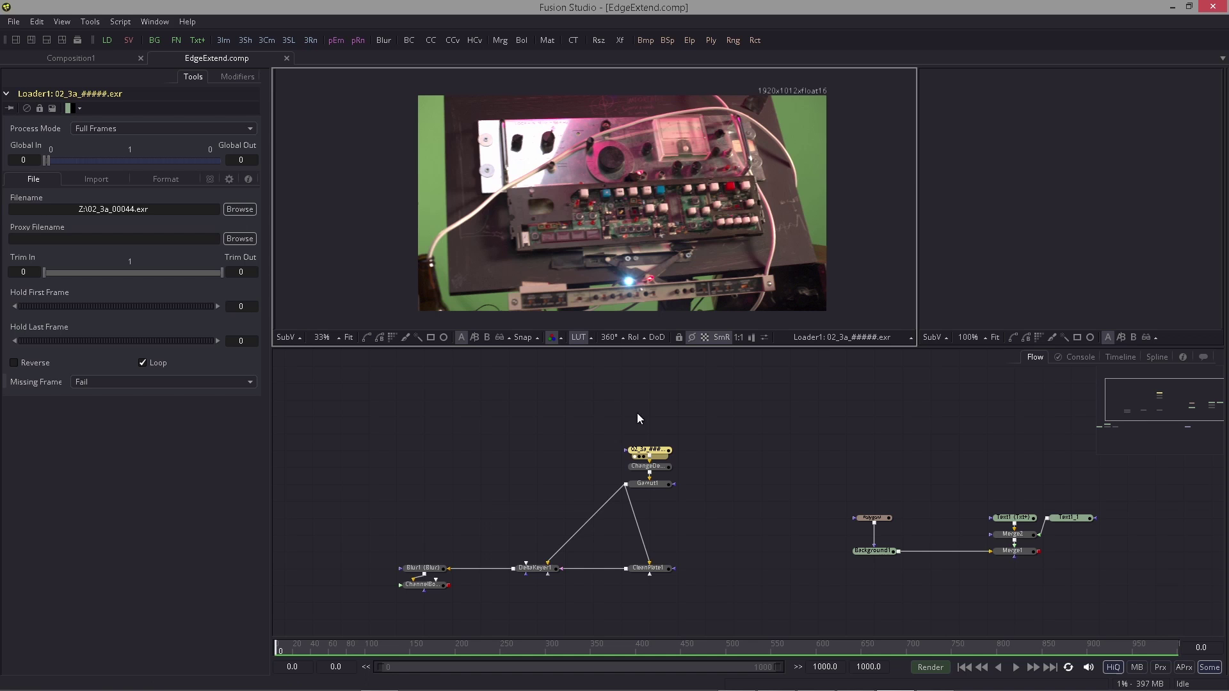
left_click_drag(736, 432, 728, 411)
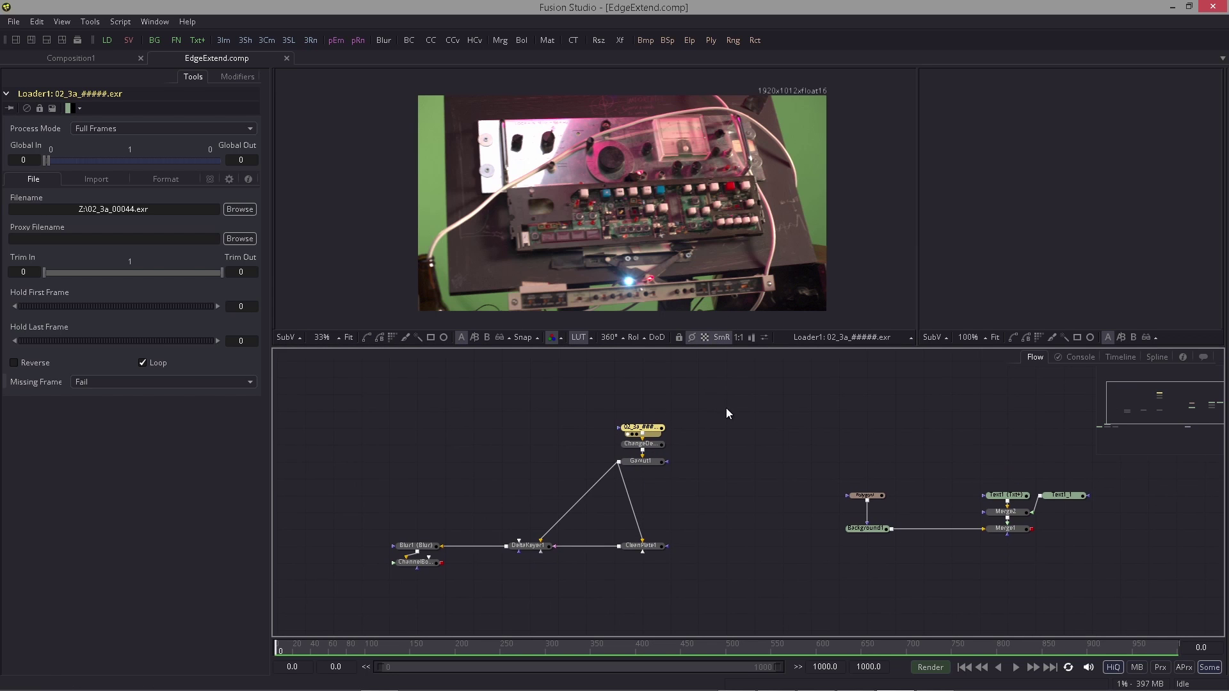
Step: Display DeltaKeyer1 in the first viewer and inspect the keyed edges around the cable and the table
scroll(727, 409, "up", 1)
left_click_drag(531, 552, 482, 268)
key("1")
scroll(493, 273, "up", 3)
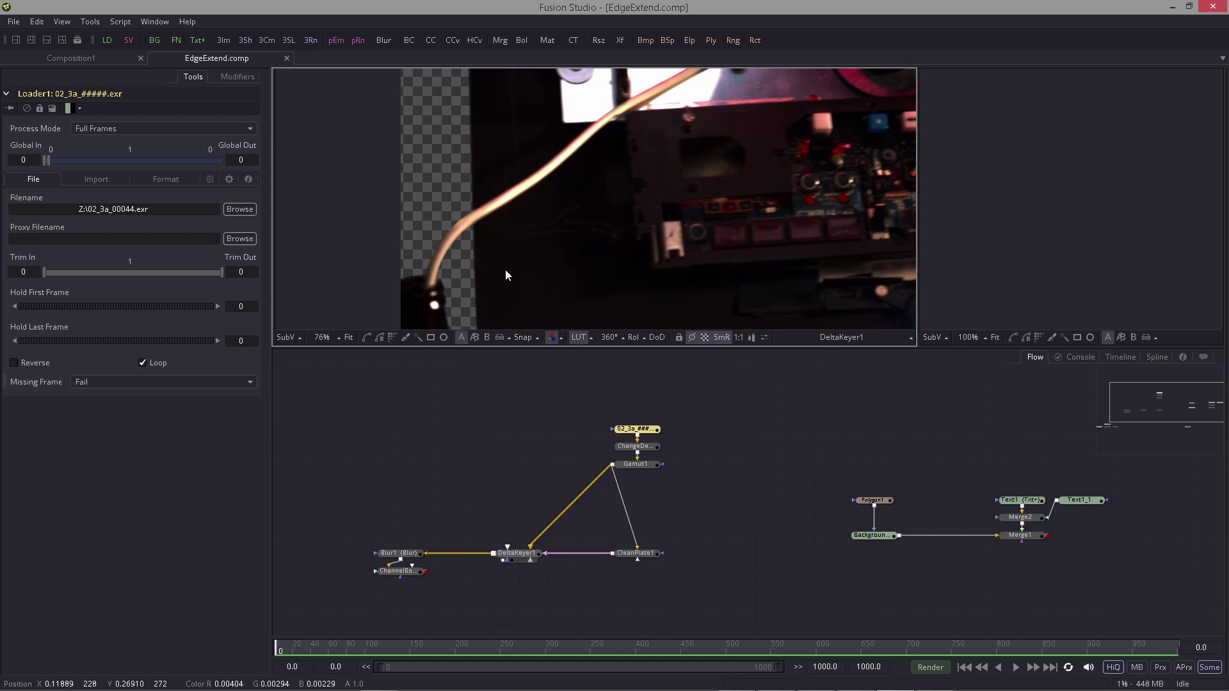
scroll(493, 217, "up", 3)
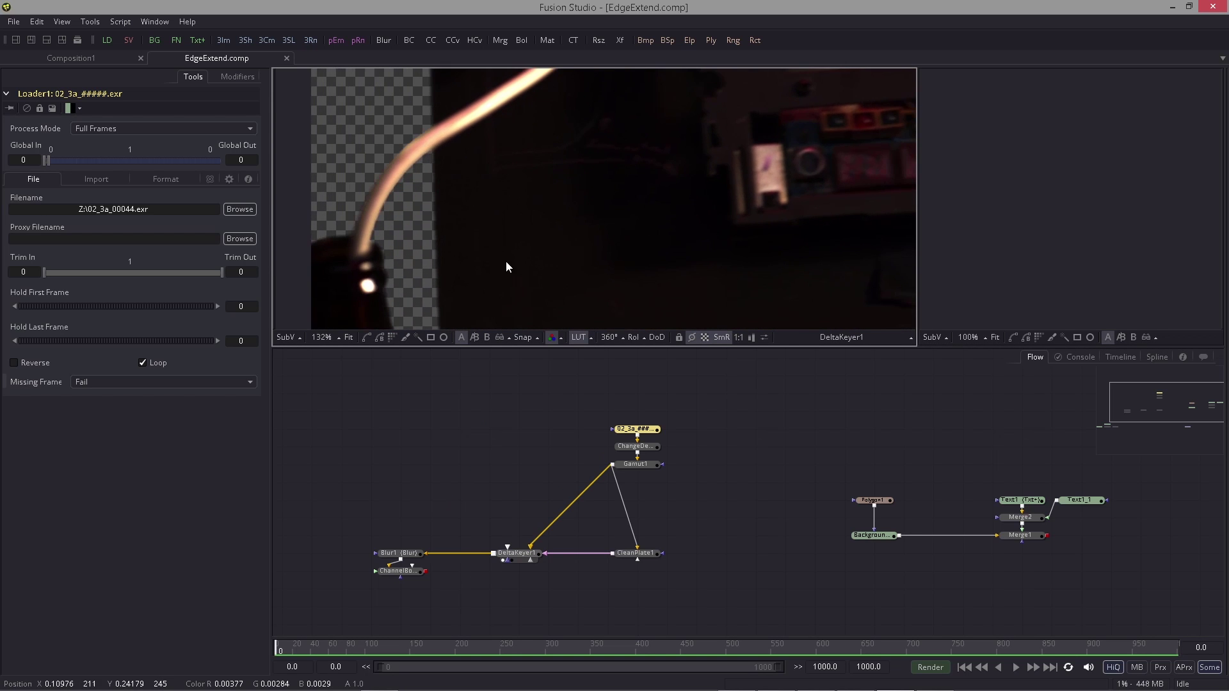
scroll(500, 225, "down", 5)
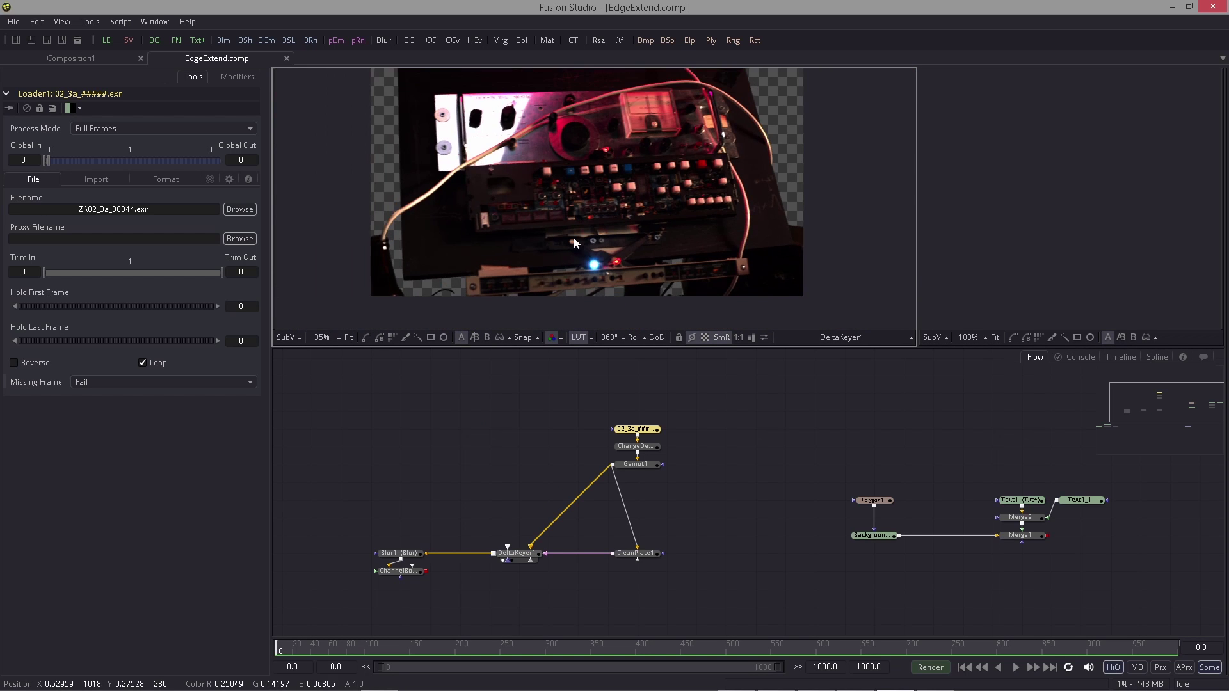
left_click_drag(563, 223, 562, 228)
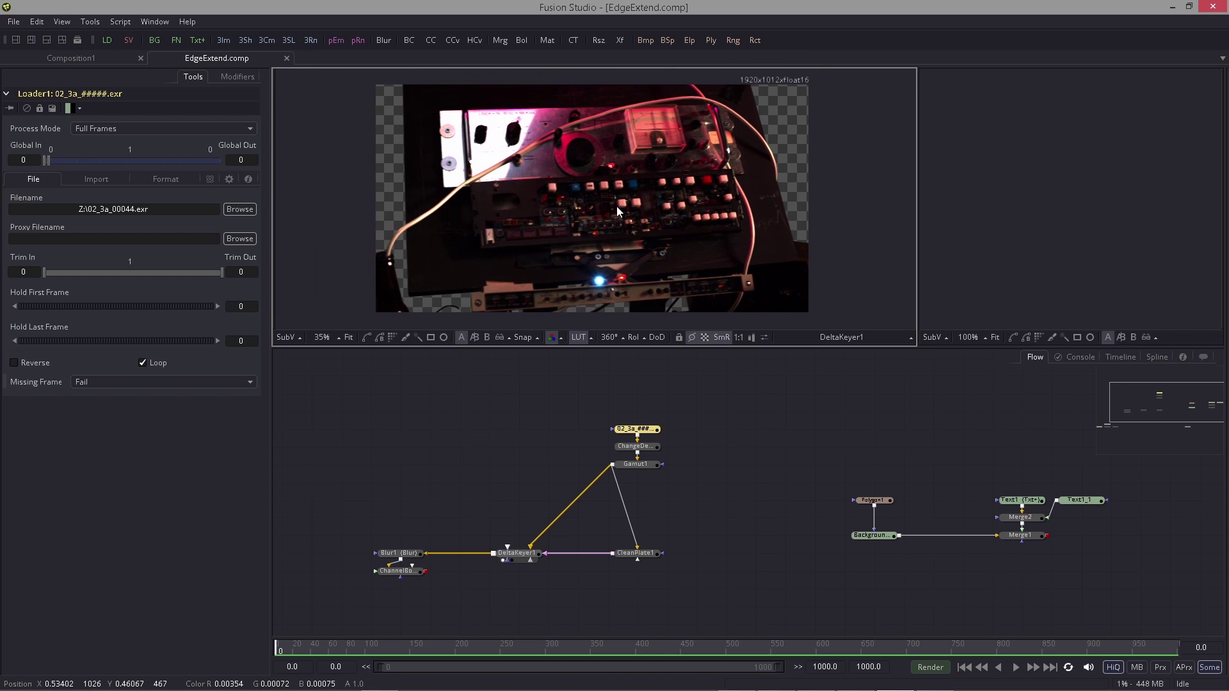
Step: Detach Blur1 together with ChannelBooleans1 from DeltaKeyer1 and place the pair apart in the flow
left_click_drag(590, 485, 611, 477)
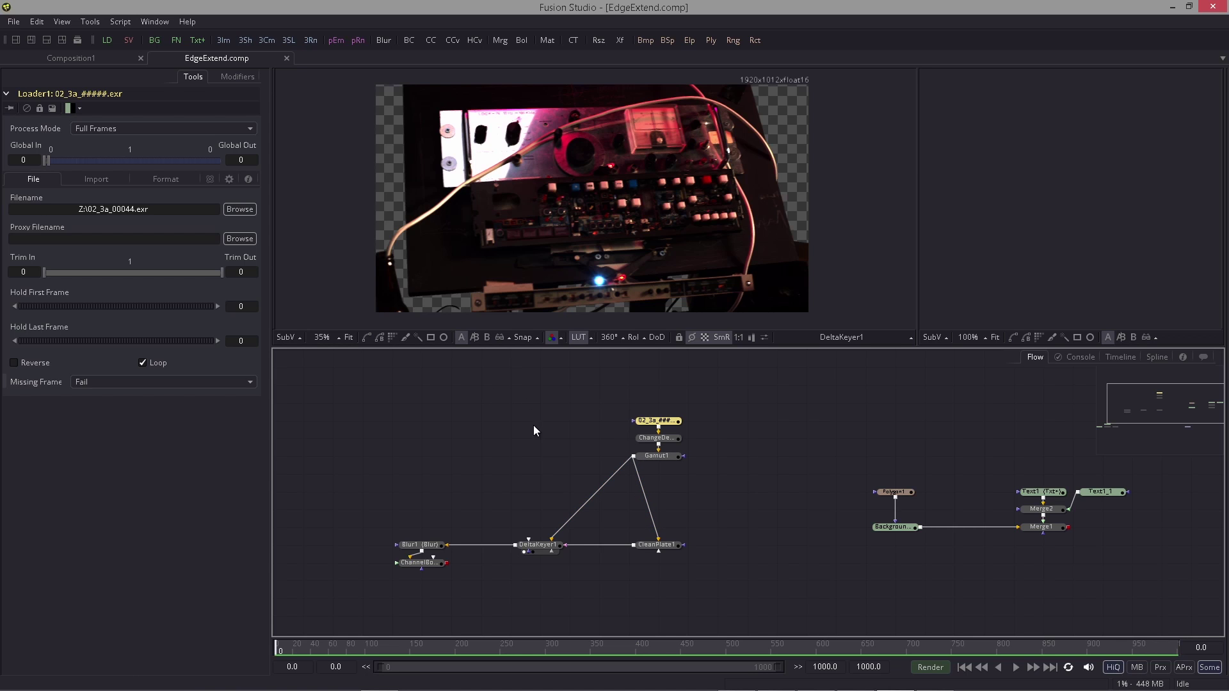
left_click_drag(509, 436, 595, 433)
left_click(505, 460)
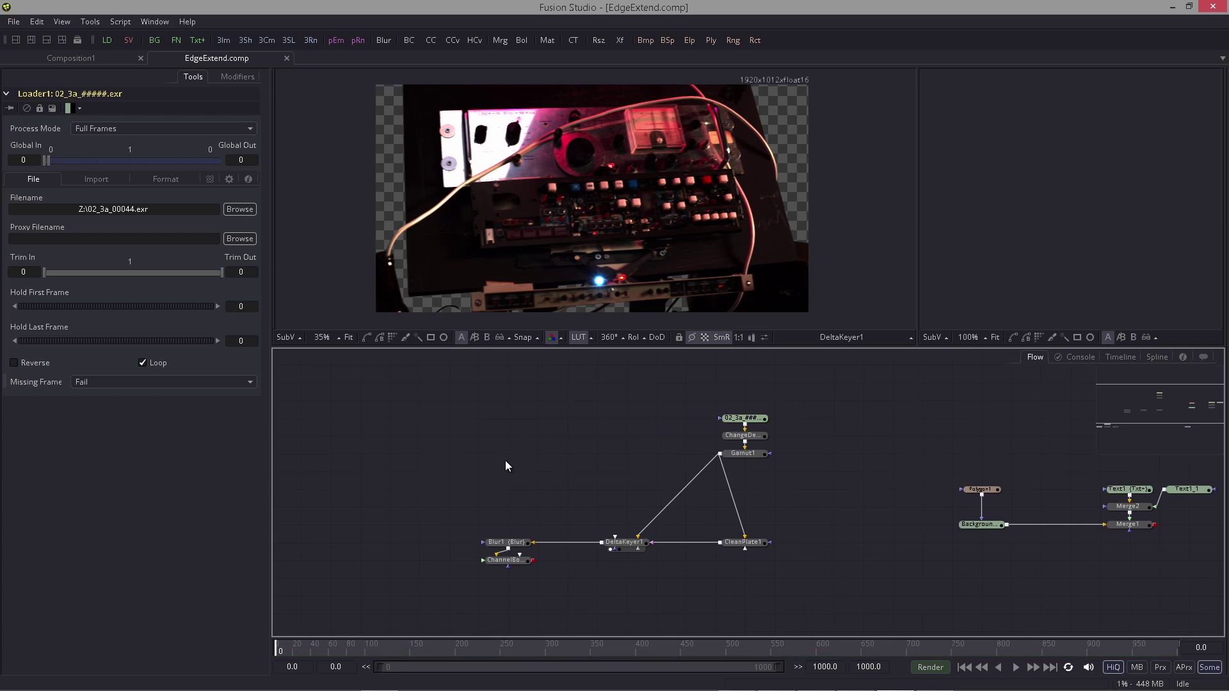
left_click_drag(574, 477, 637, 447)
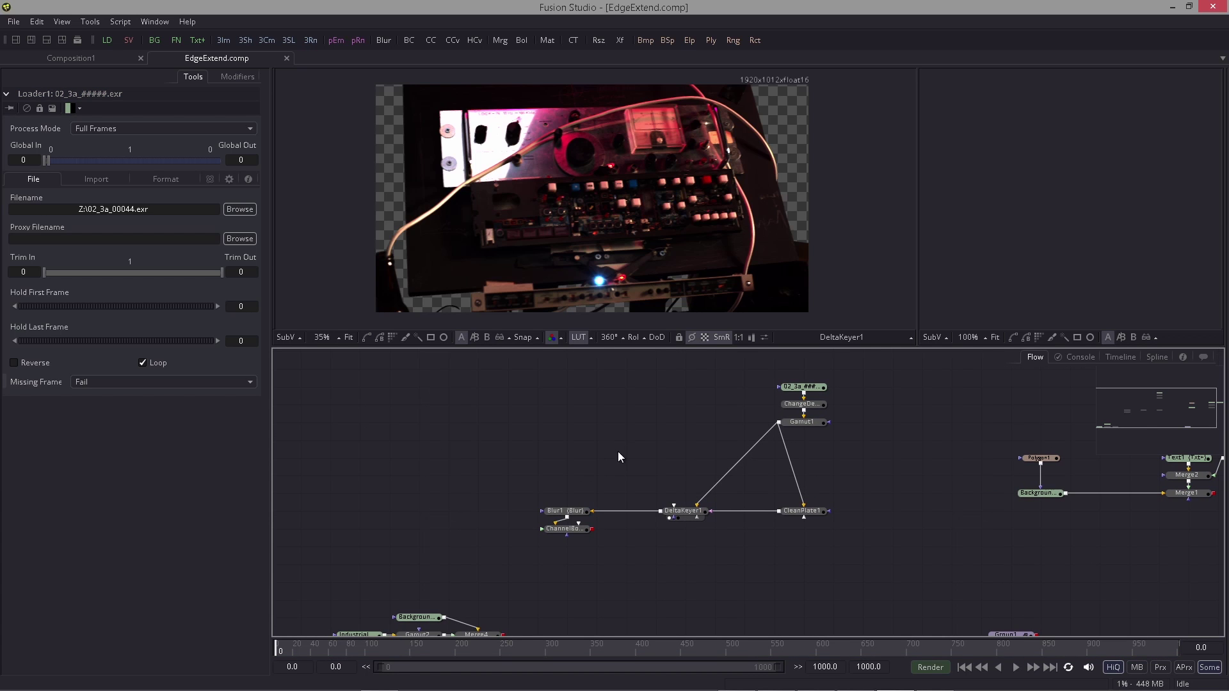
left_click_drag(543, 501, 473, 513)
left_click(512, 510)
scroll(518, 486, "up", 2)
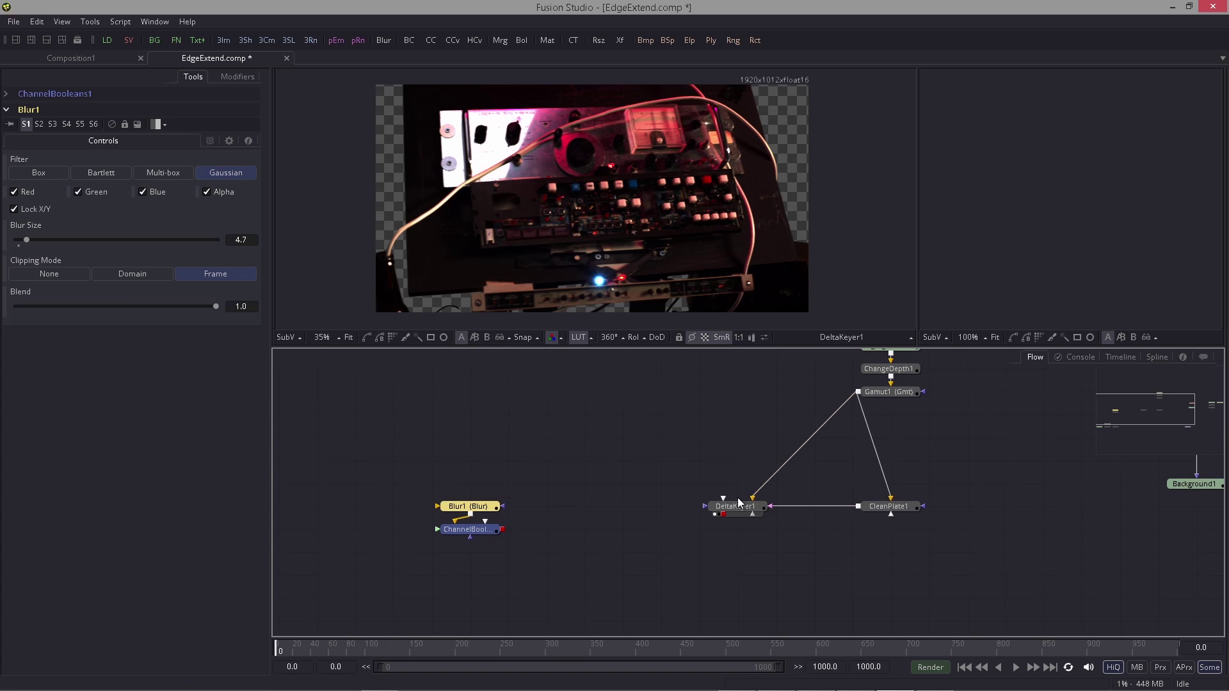
Step: Widen the second viewer and display Merge1 in it so that the gradient bar graphic fits the view
left_click_drag(918, 302, 818, 298)
left_click_drag(958, 490, 770, 529)
scroll(771, 529, "down", 2)
left_click_drag(956, 546, 947, 262)
scroll(830, 537, "up", 2)
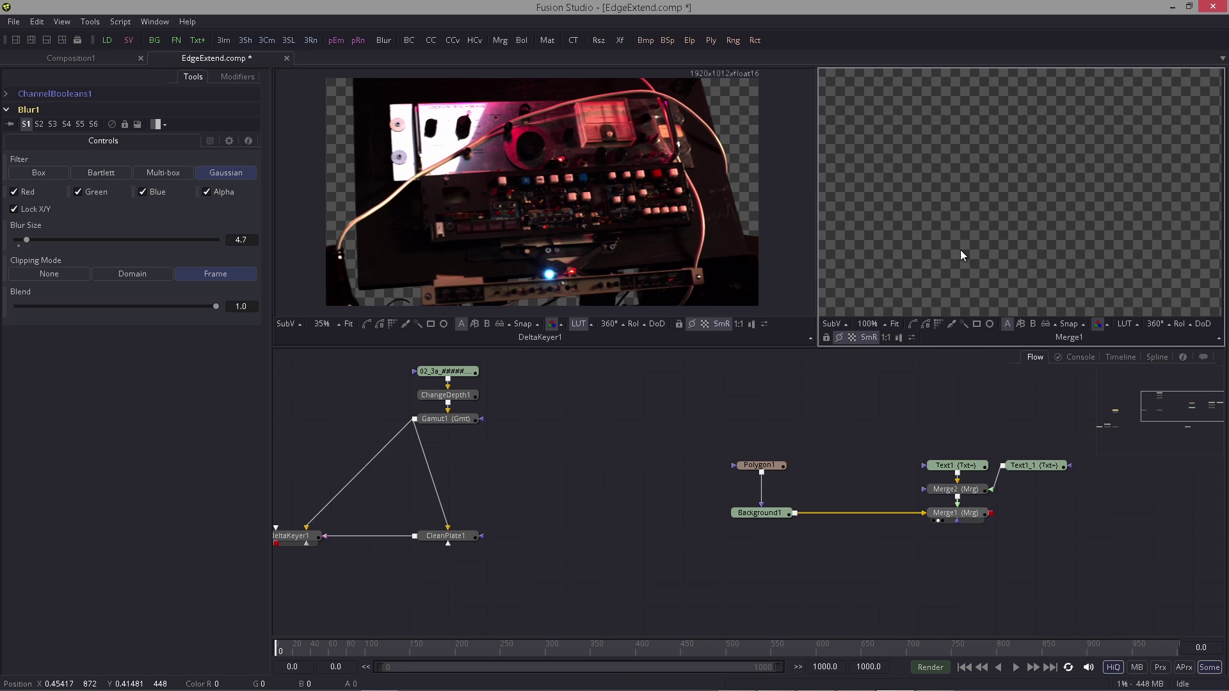
scroll(1024, 258, "down", 4)
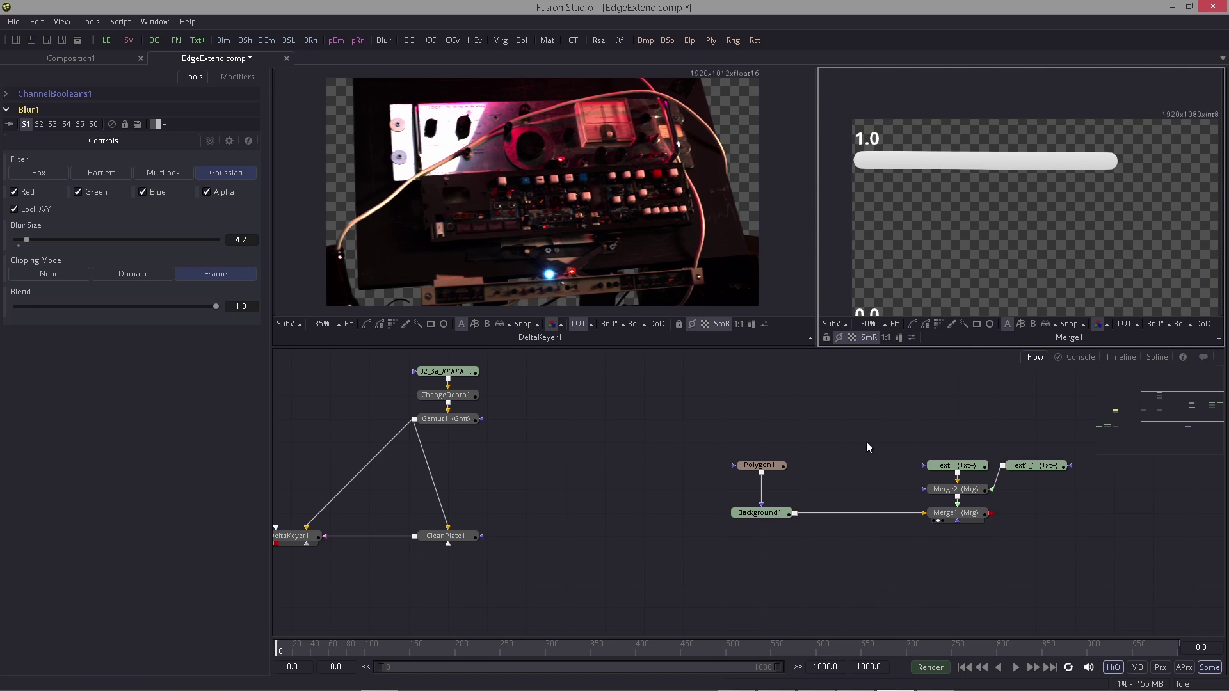
Step: Slope Polygon1's gradient line steeply down to the 0.0 level, and level it back to a shorter horizontal bar at 1.0
left_click(759, 465)
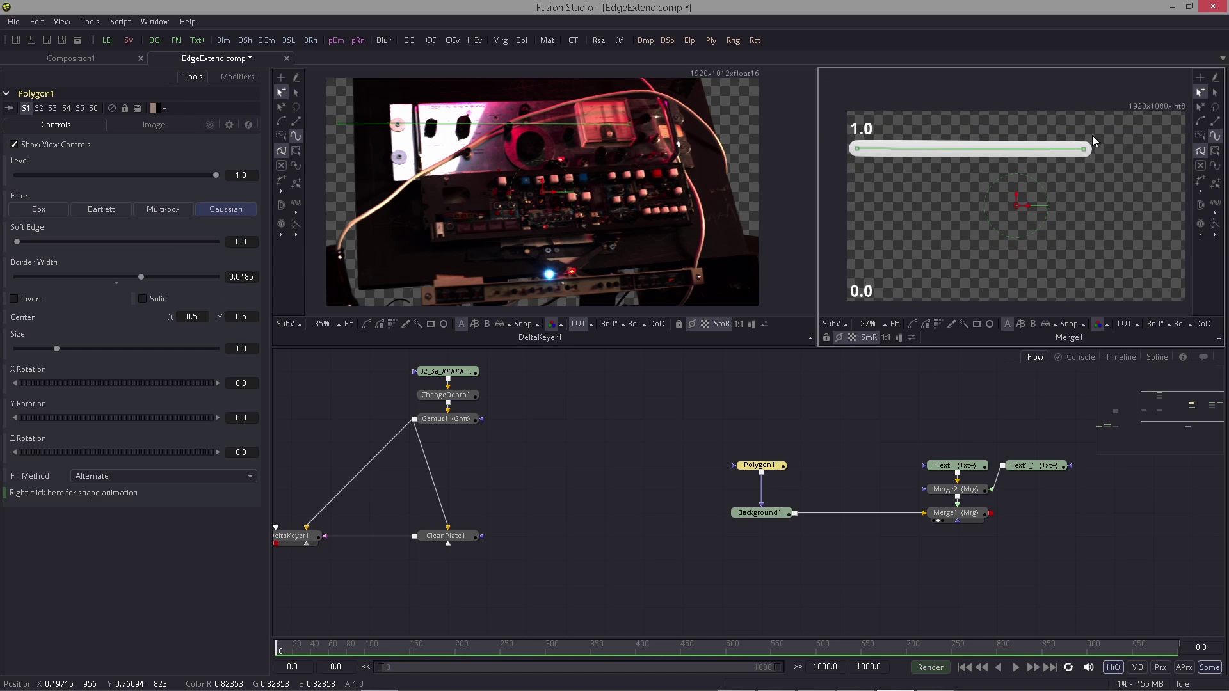
left_click_drag(1084, 149, 977, 284)
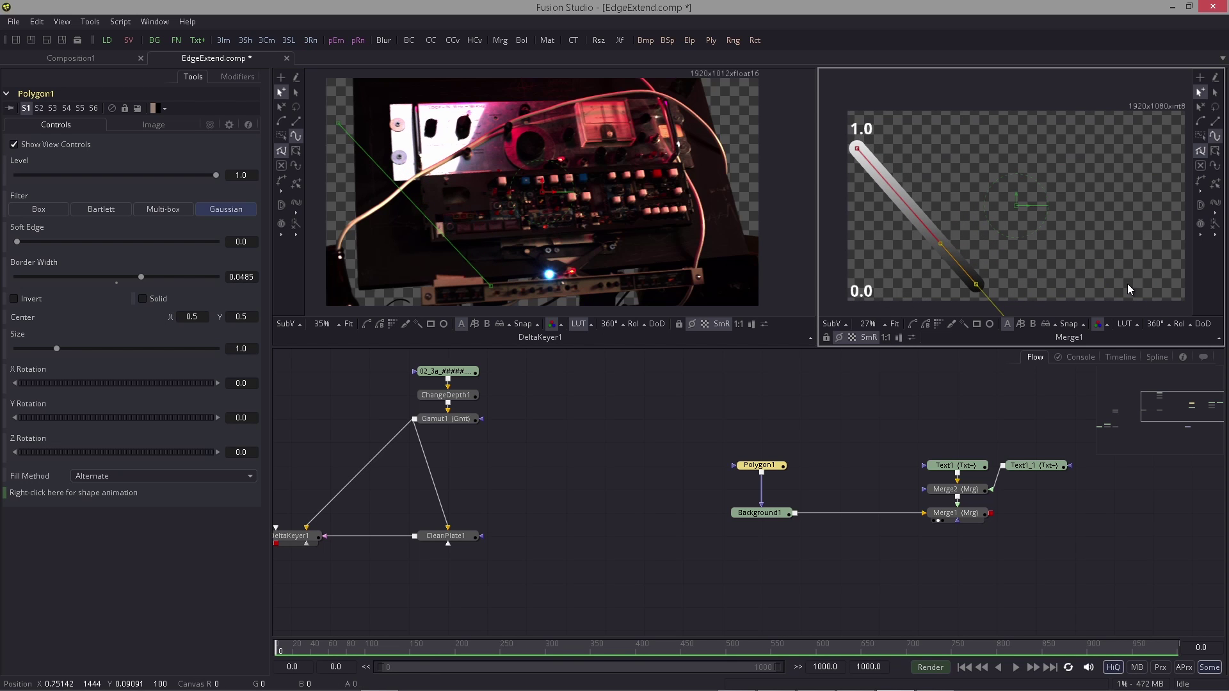
left_click_drag(977, 285, 975, 286)
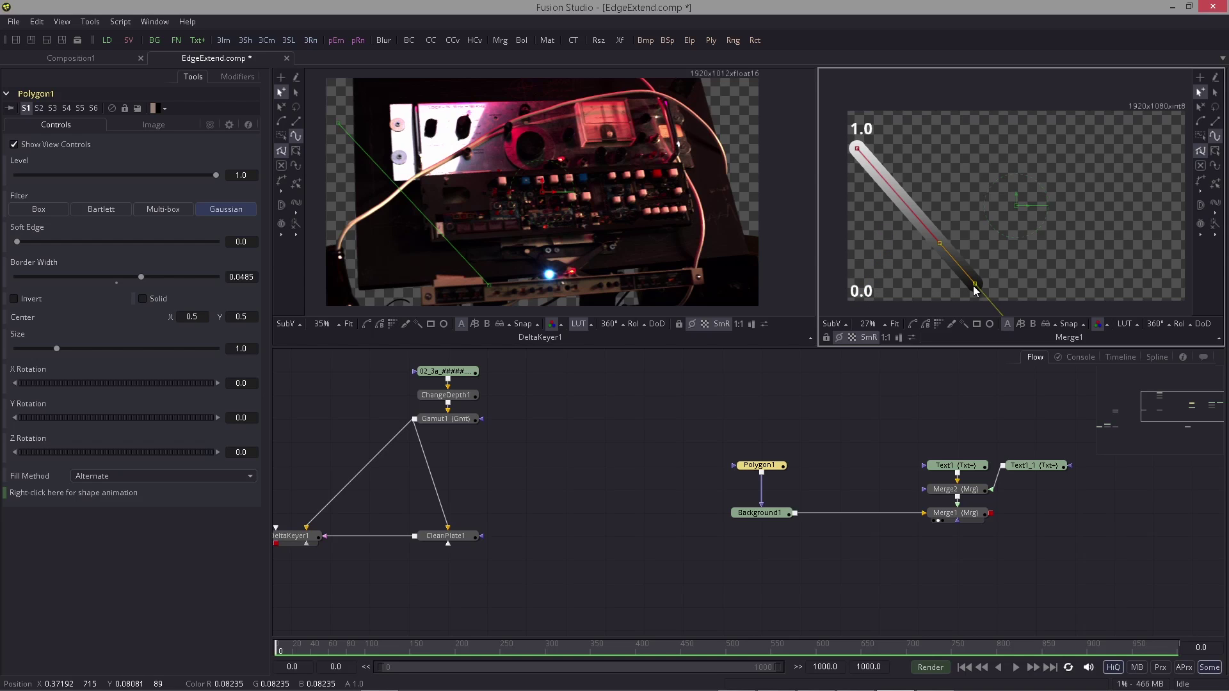
left_click_drag(973, 282, 972, 148)
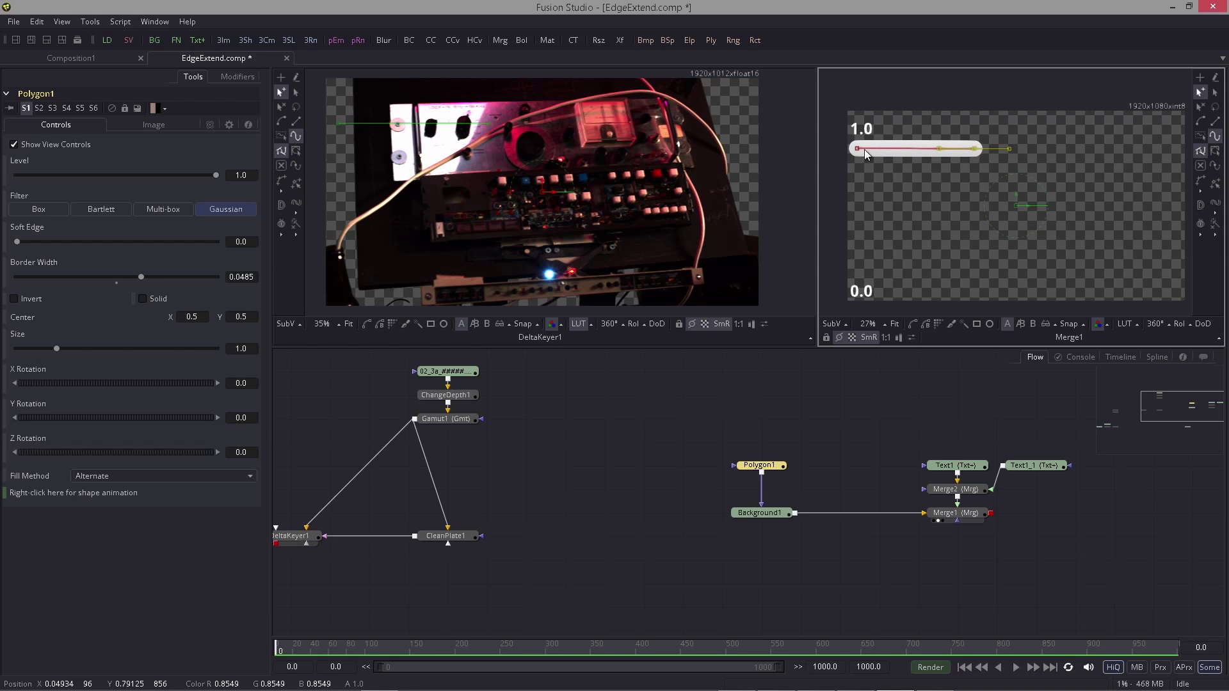
left_click_drag(971, 147, 974, 149)
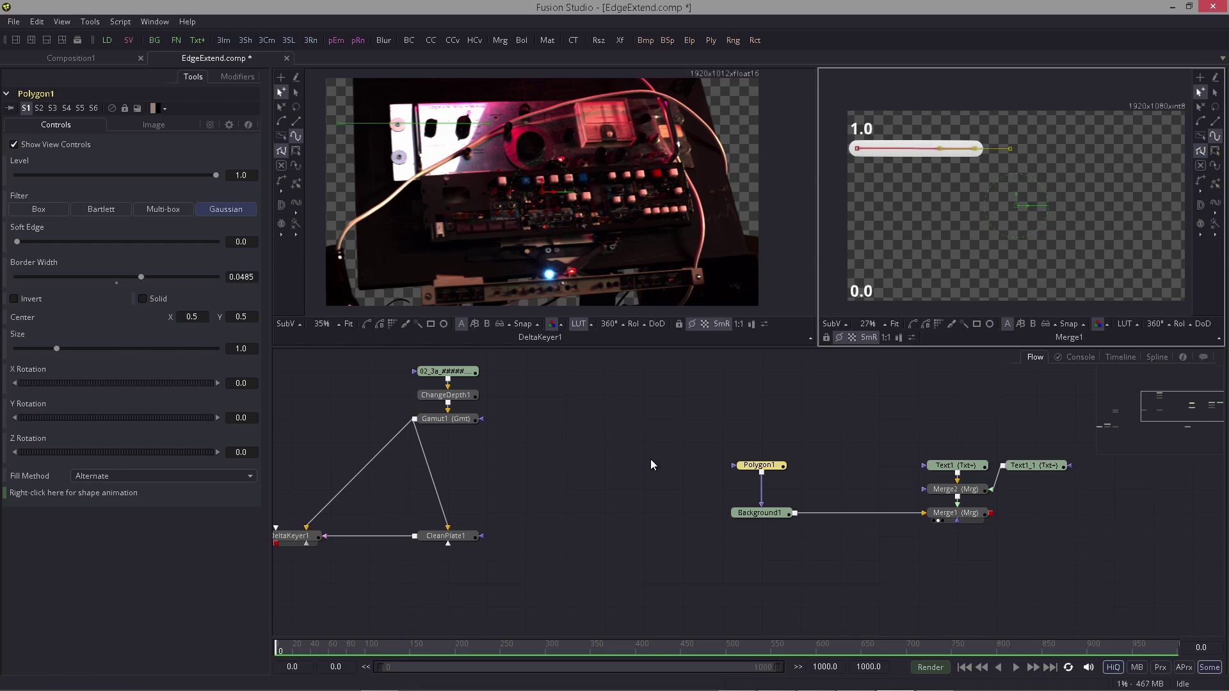
Step: Separate ChannelBooleans1 from Blur1, connect it directly after DeltaKeyer1, and display it in the first viewer
left_click_drag(630, 453, 859, 429)
left_click_drag(650, 477, 768, 467)
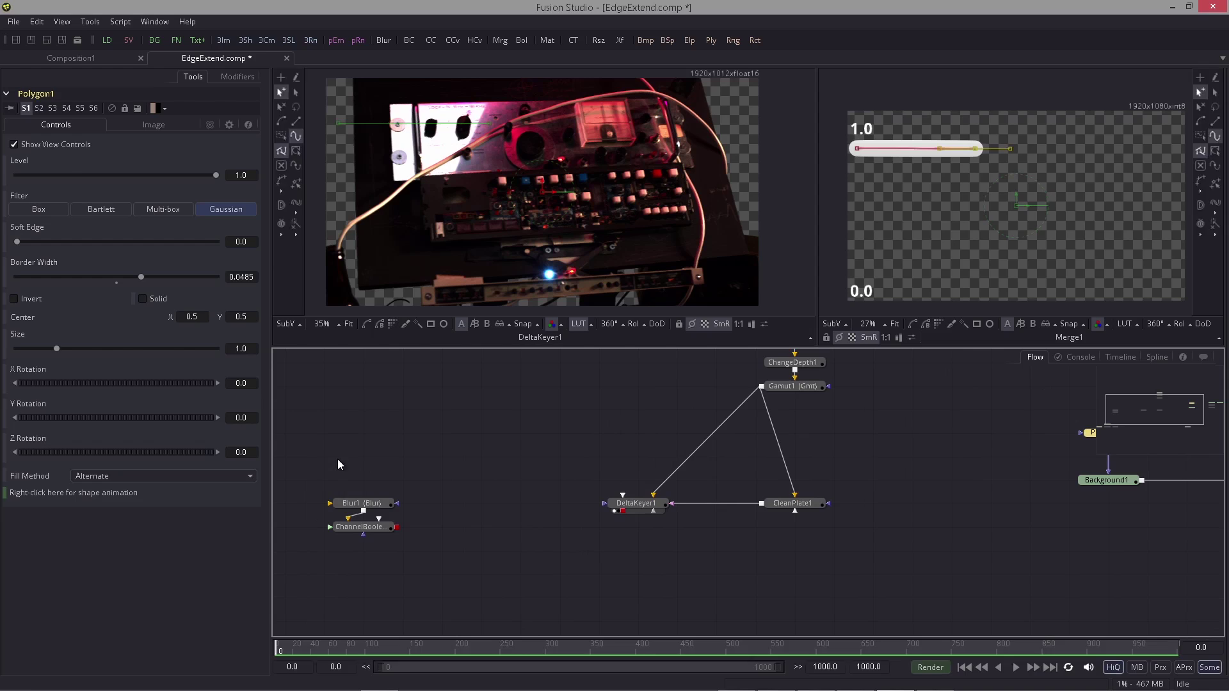
left_click_drag(361, 503, 362, 480)
left_click_drag(359, 528, 516, 527)
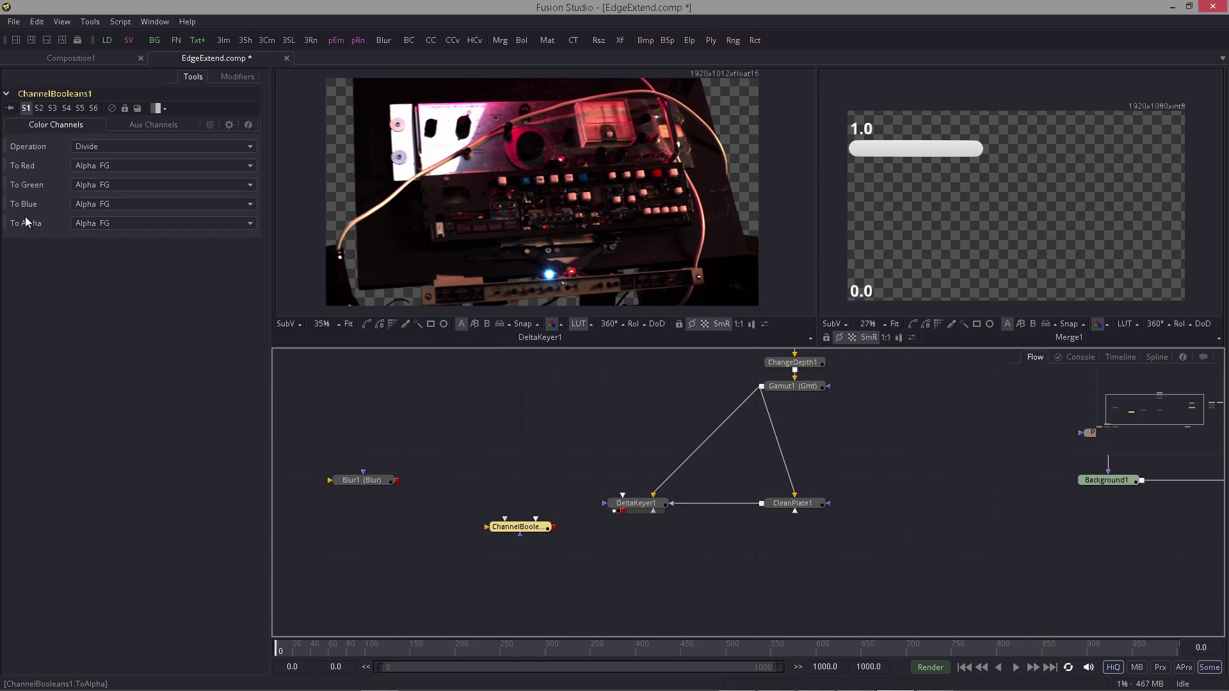
left_click_drag(521, 527, 546, 216)
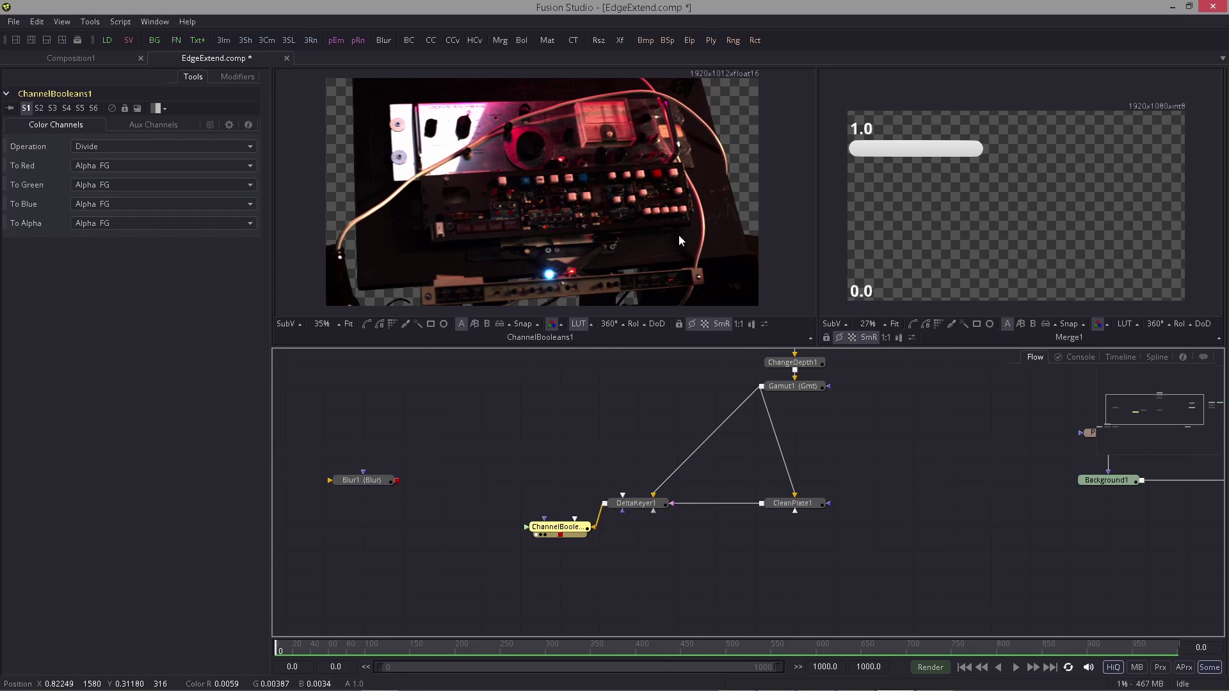
Step: Examine the keyed table edge up close while toggling ChannelBooleans1's pass-through to compare the image with and without the divide
left_click_drag(759, 234, 618, 238)
scroll(619, 242, "up", 10)
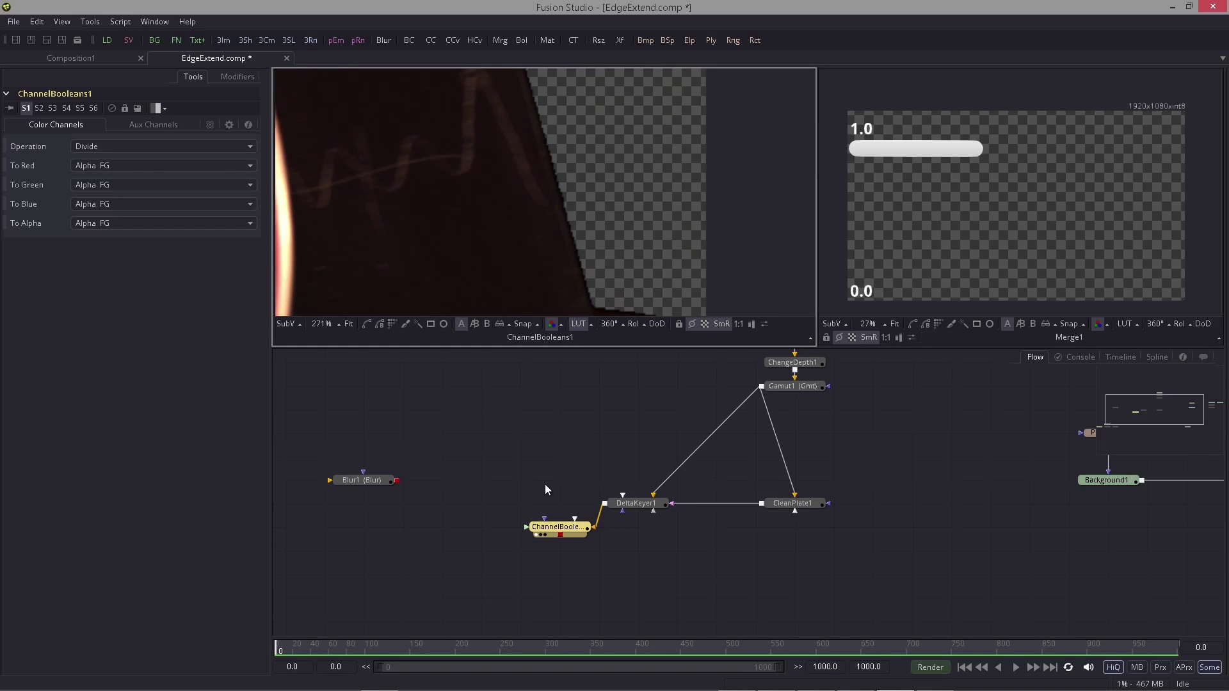
left_click(565, 533)
key("ctrl+p")
key("ctrl+p")
key("ctrl+p")
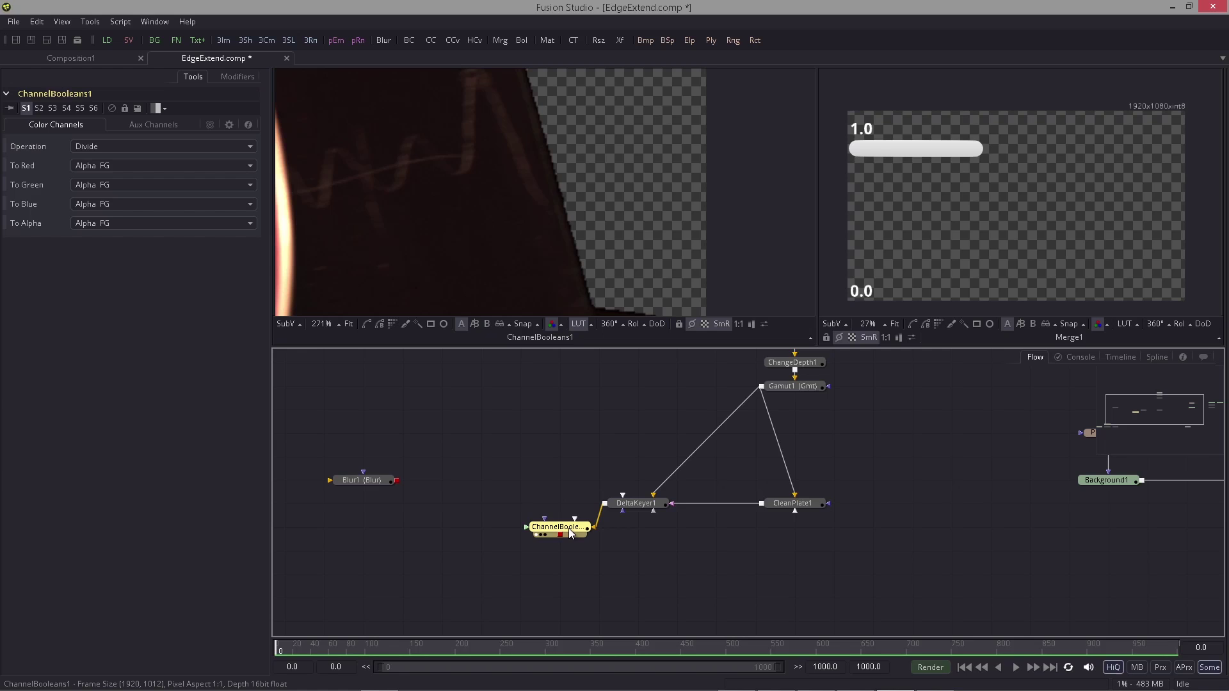
key("ctrl+p")
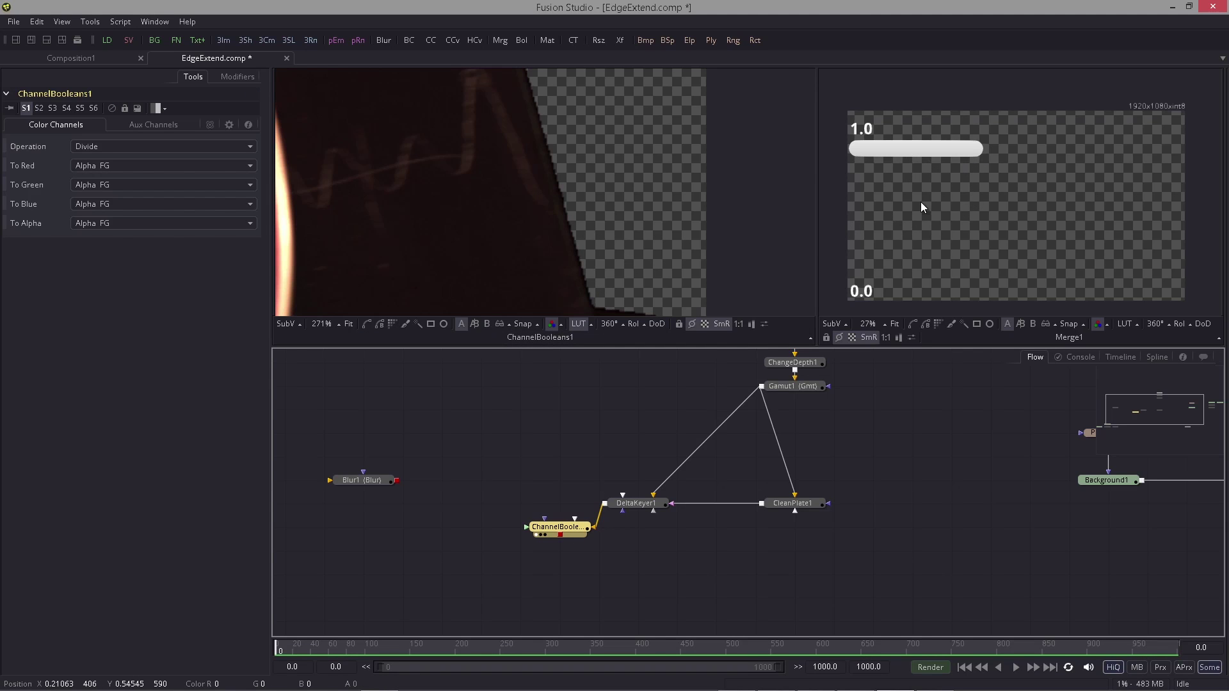
Step: Move ChannelBooleans1 farther from DeltaKeyer1, and slope Polygon1's gradient line from 1.0 down to the canvas's far lower corner
left_click_drag(554, 528, 477, 552)
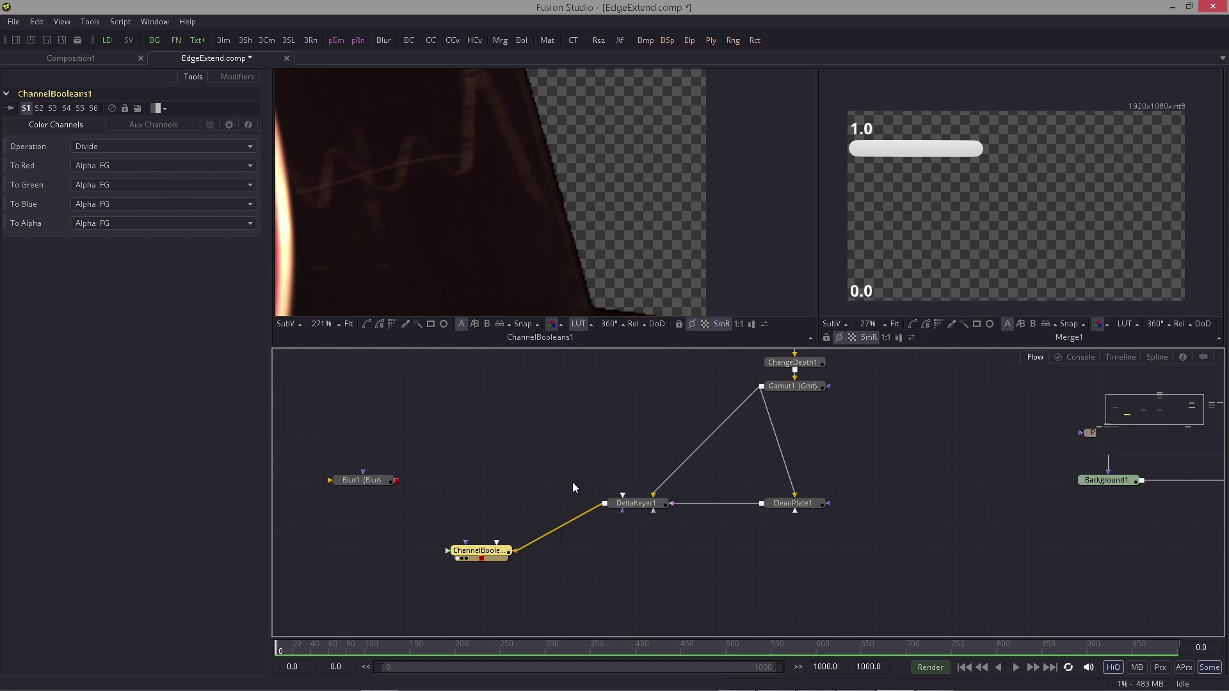
left_click_drag(1118, 428, 1000, 438)
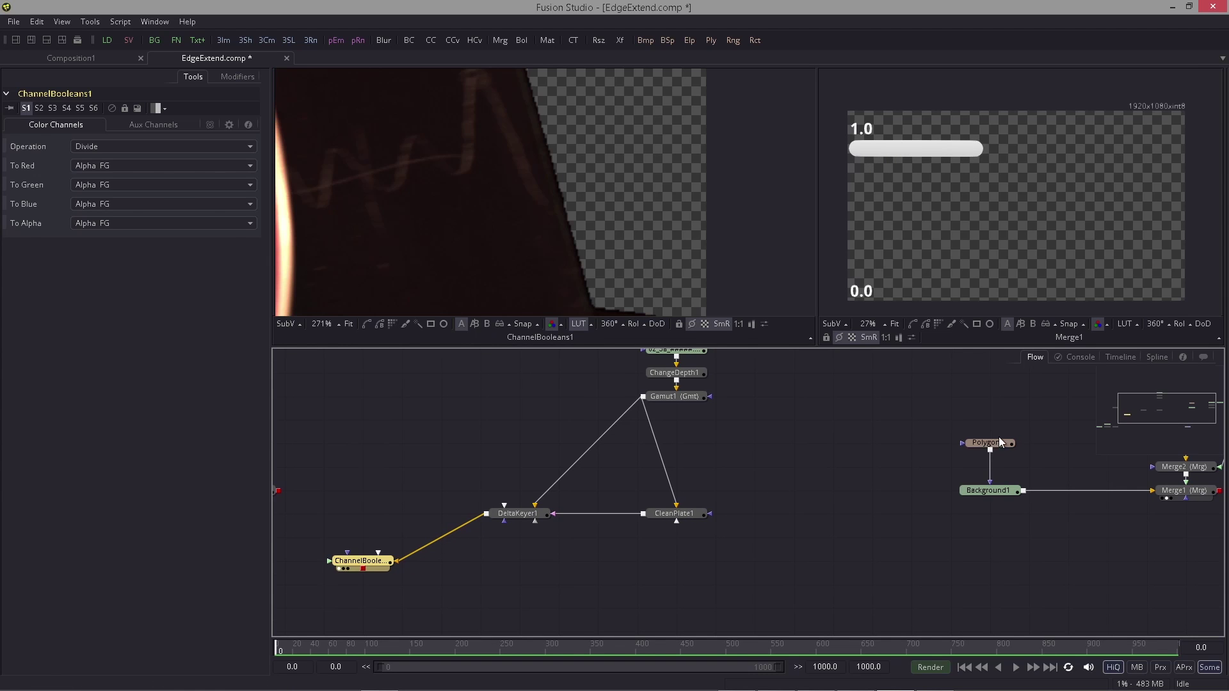
left_click(1002, 442)
left_click_drag(982, 148, 1169, 282)
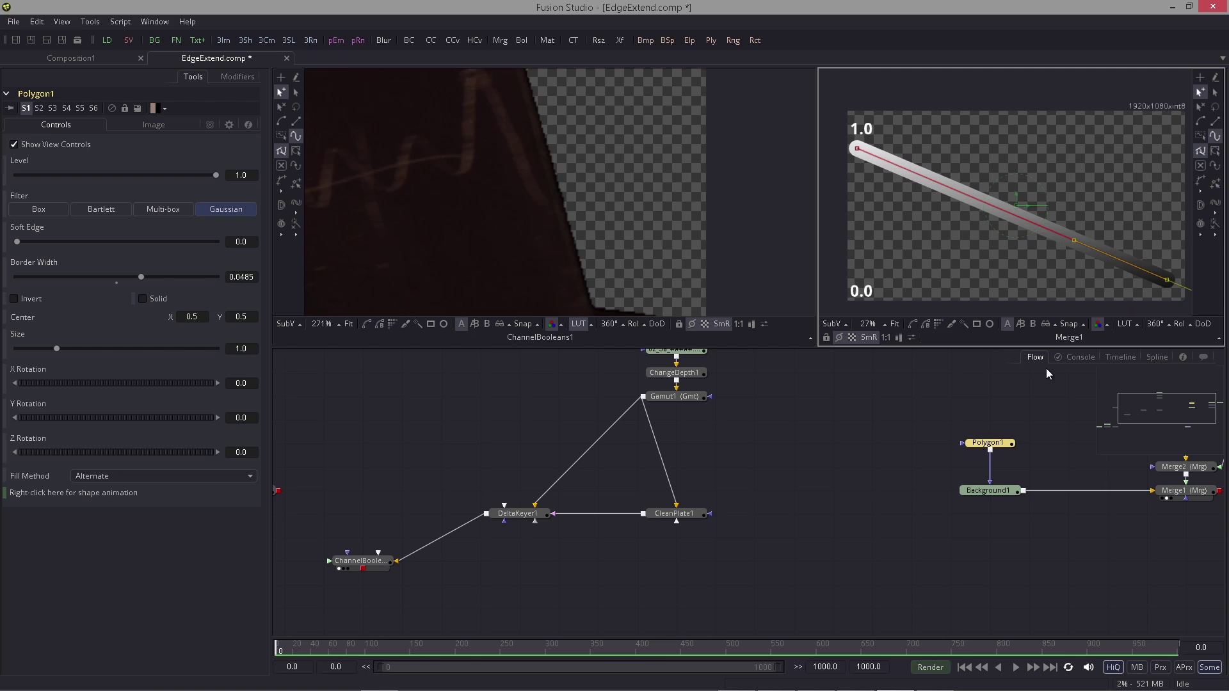
Step: Insert Blur1 between DeltaKeyer1 and ChannelBooleans1, and inspect the table edge in the divided result
left_click_drag(383, 448, 525, 420)
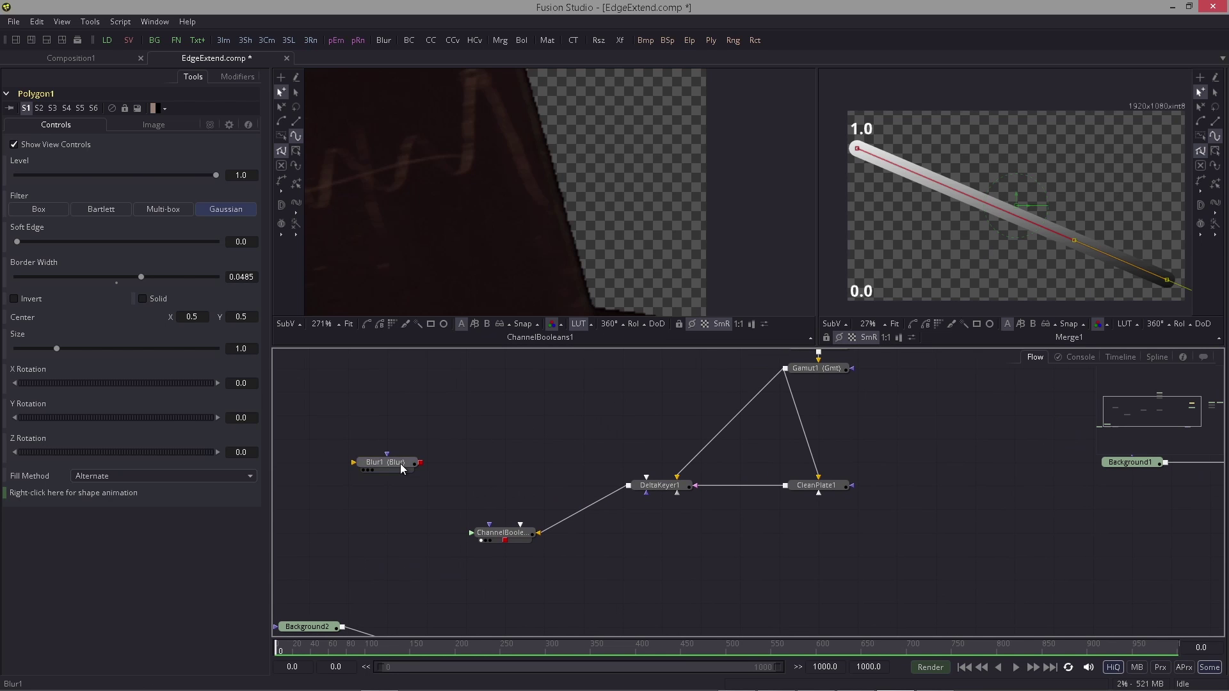
left_click(517, 484)
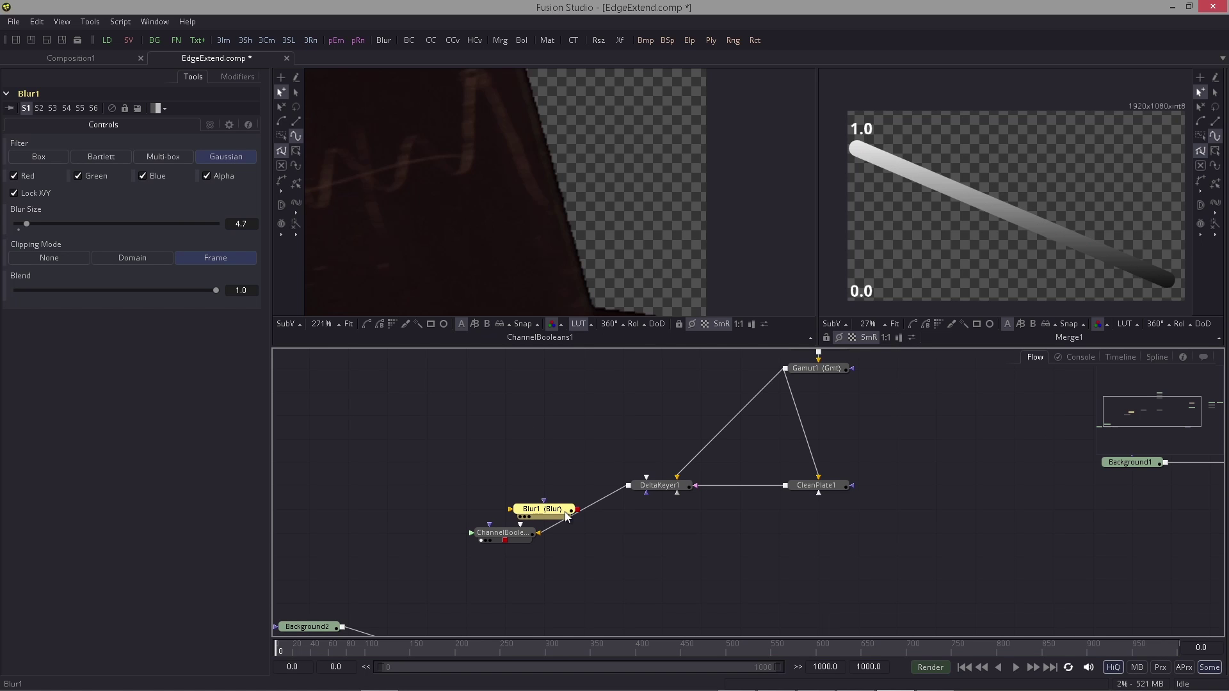
left_click_drag(565, 514, 578, 515)
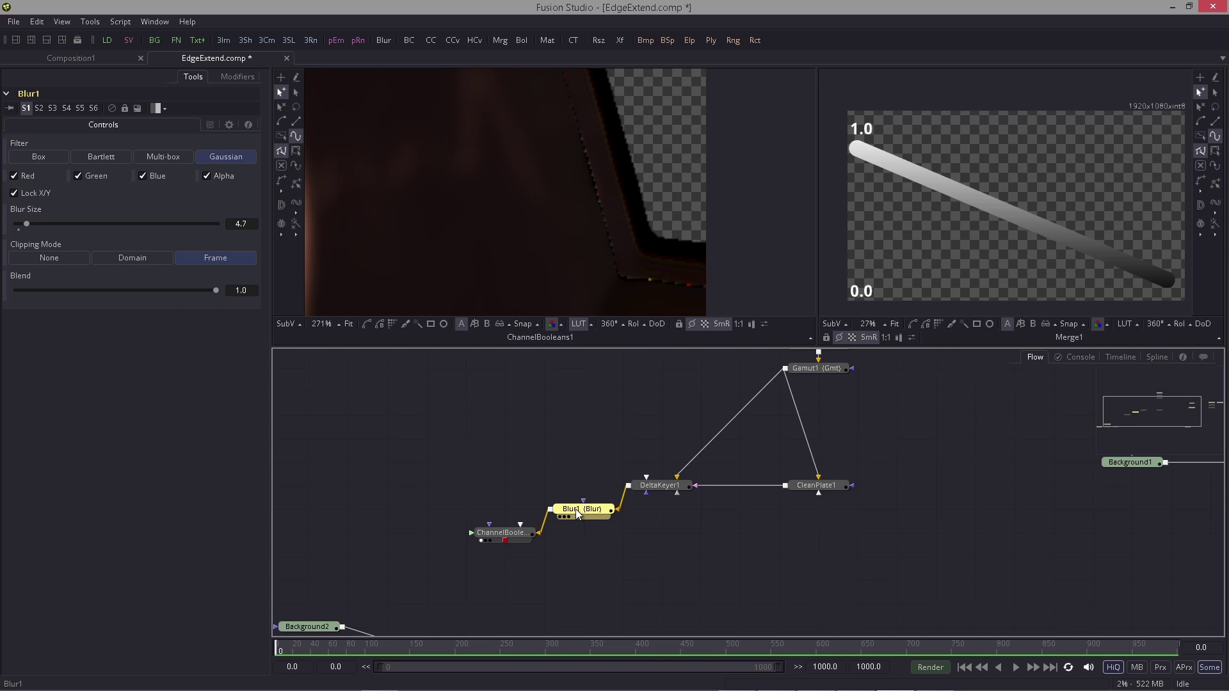
scroll(584, 230, "down", 3)
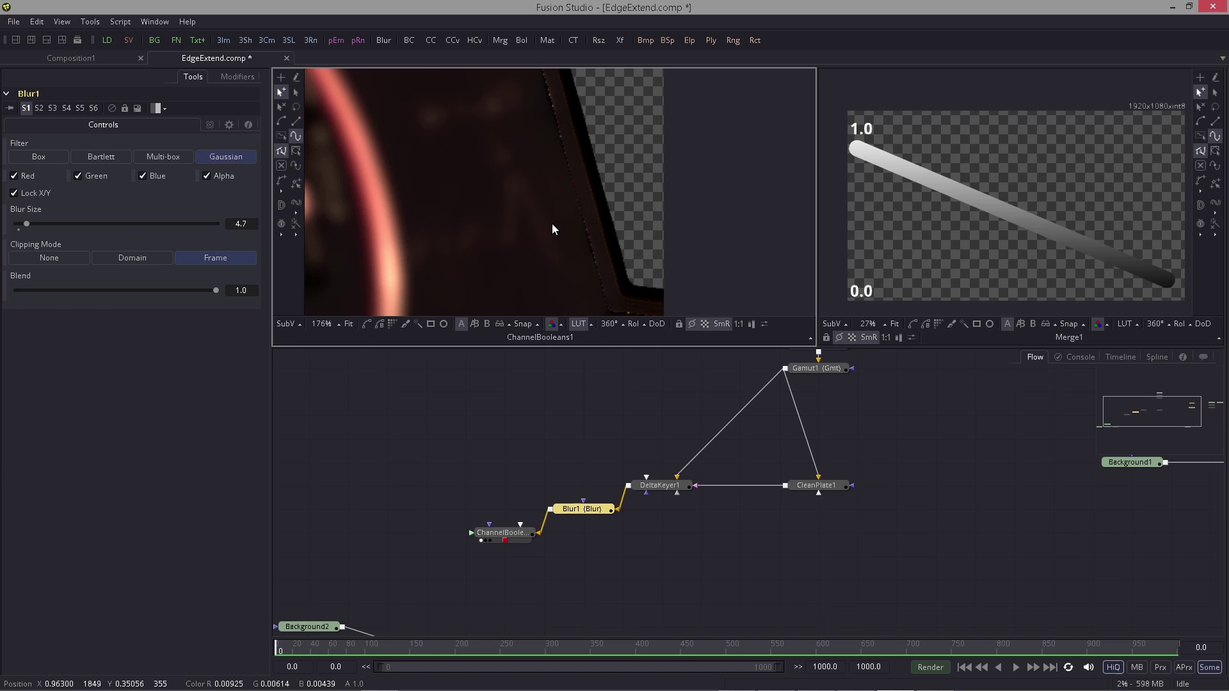
left_click_drag(568, 194, 579, 218)
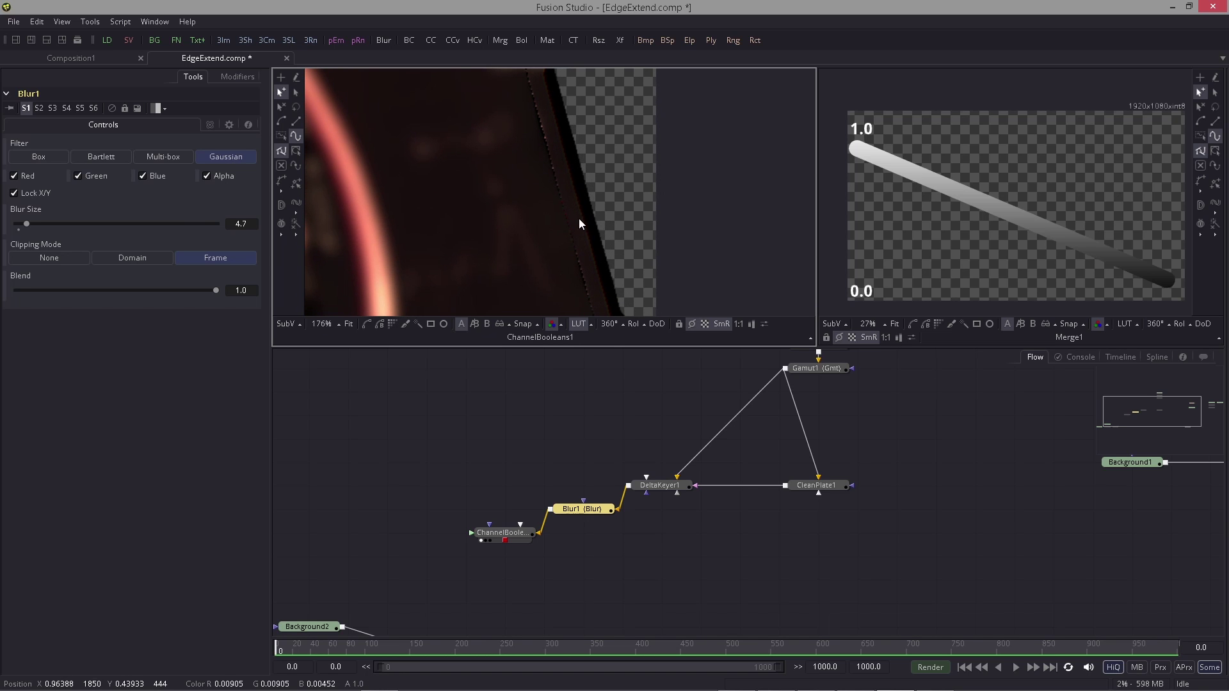
left_click_drag(896, 453, 753, 446)
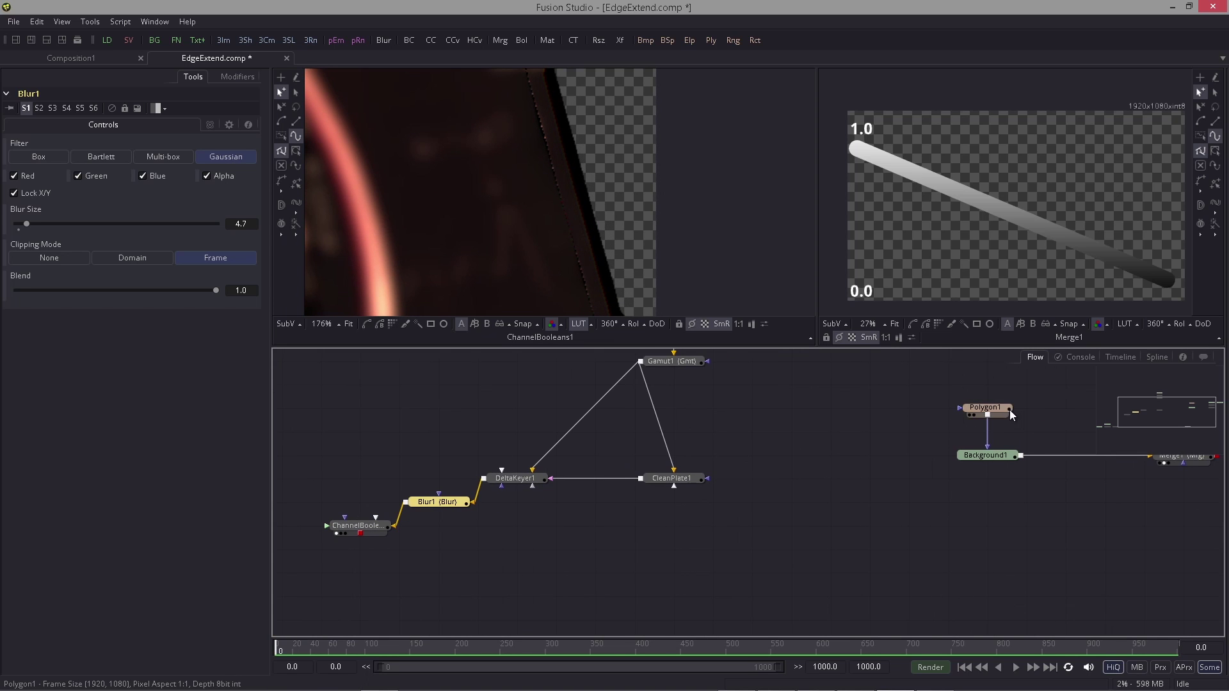
Step: Raise the far end of Polygon1's gradient line to the 1.0 level, and reframe the keyed table edge in the first viewer
left_click(989, 408)
left_click(1143, 280)
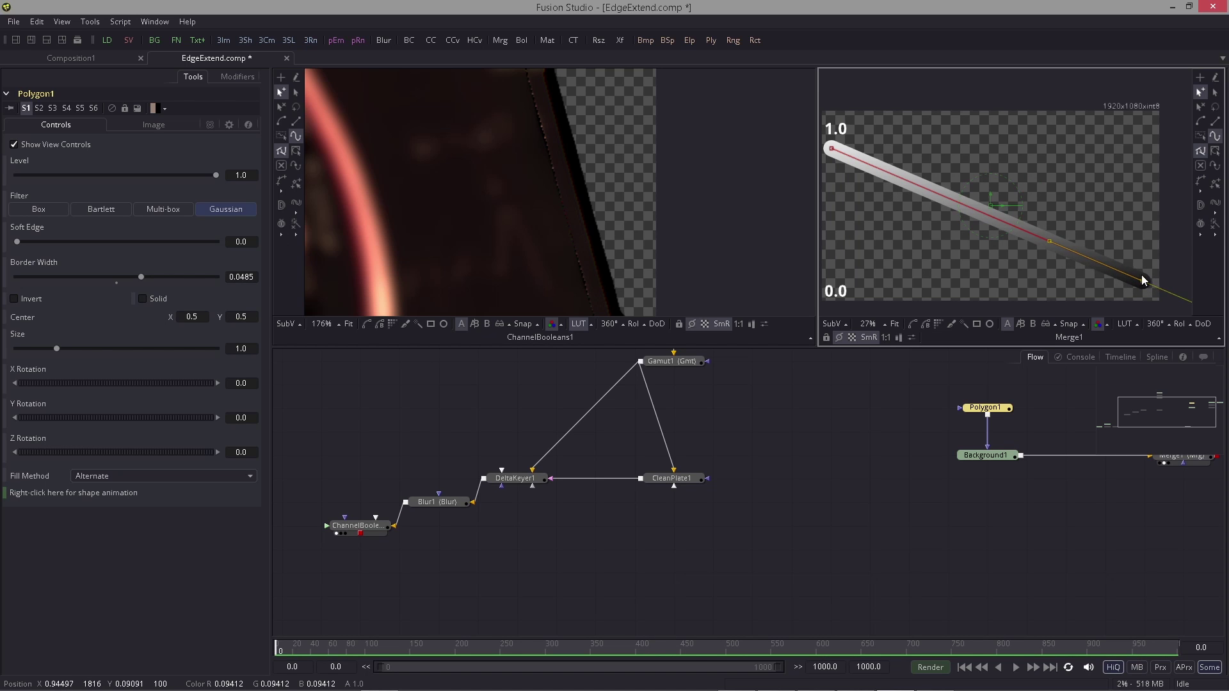
left_click_drag(1143, 280, 1147, 151)
scroll(557, 282, "down", 2)
left_click_drag(548, 314, 692, 301)
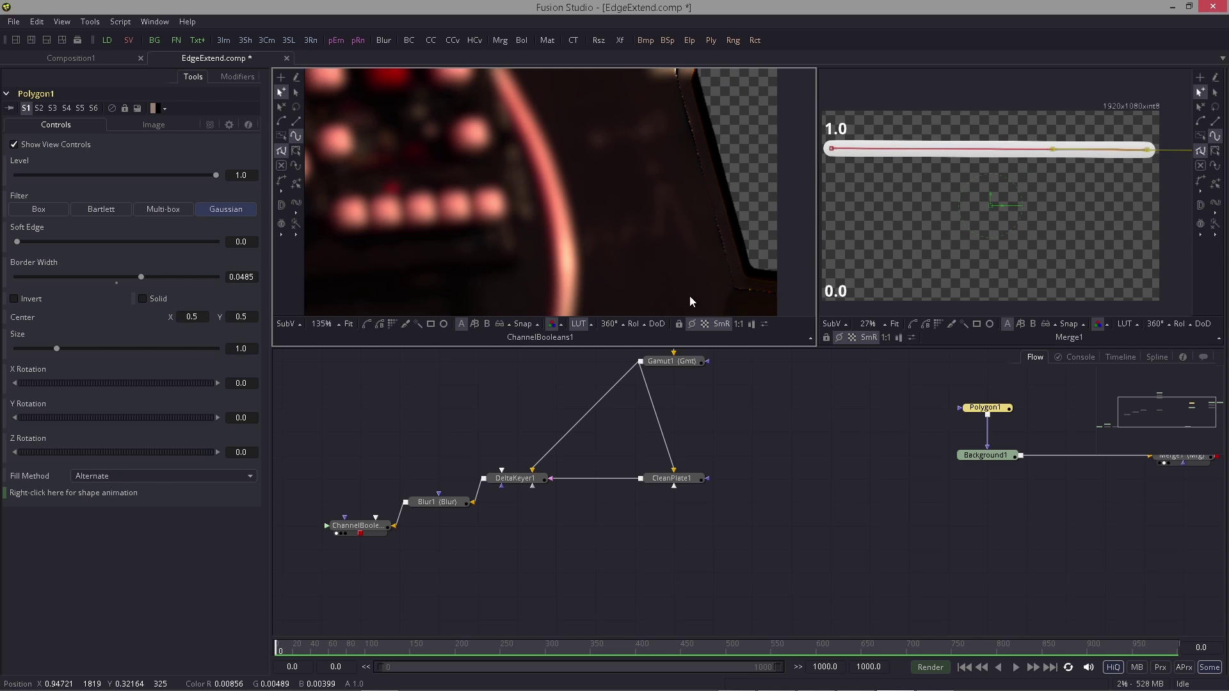
Step: Place Blur1 directly above ChannelBooleans1 in the flow and increase its Blur Size to 7.1
left_click_drag(549, 484, 636, 450)
left_click_drag(512, 473, 456, 467)
left_click(455, 466)
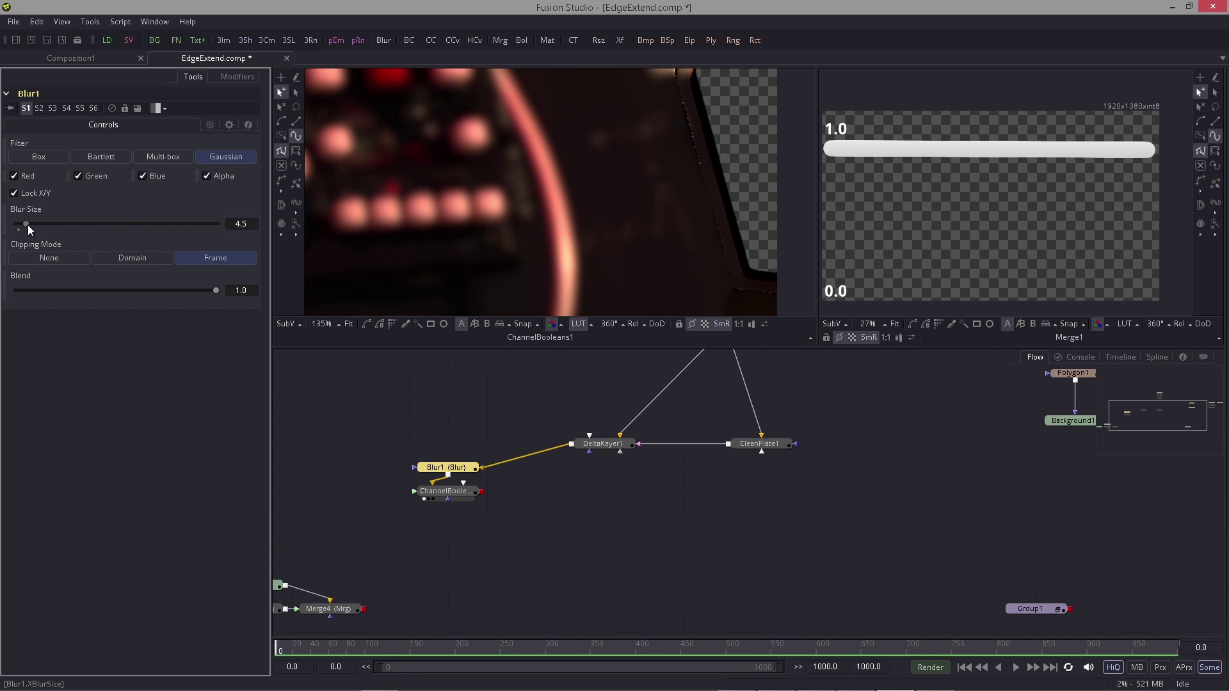
left_click_drag(28, 225, 30, 223)
scroll(569, 199, "down", 2)
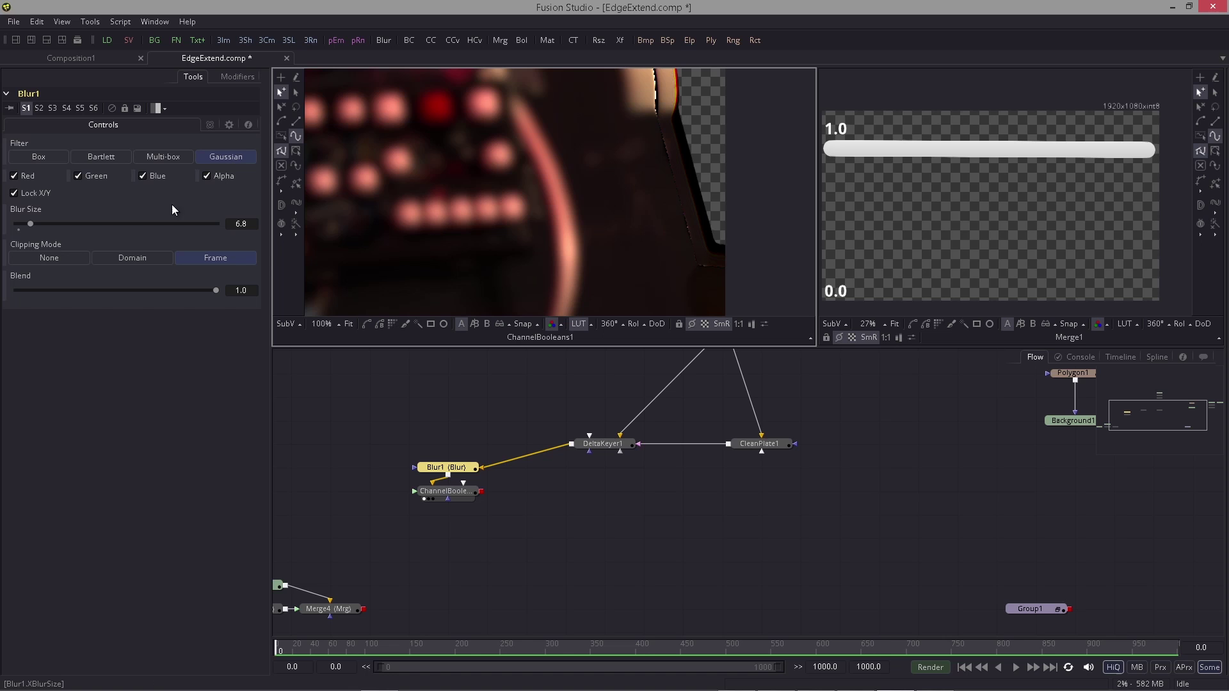
left_click_drag(32, 226, 29, 229)
Step: Move Blur1 and ChannelBooleans1 farther from DeltaKeyer1, then add a Bitmap mask fed by DeltaKeyer1 and display it in the first viewer
left_click_drag(449, 487, 619, 458)
left_click(656, 482, "ctrl")
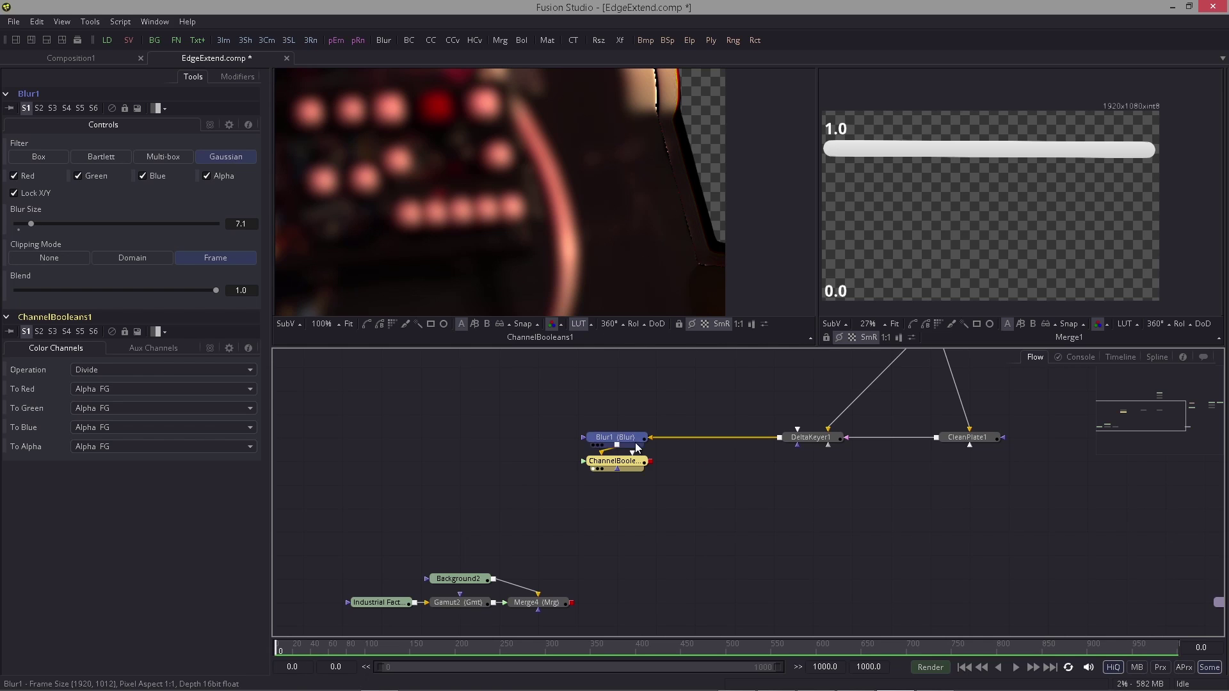
left_click(754, 366)
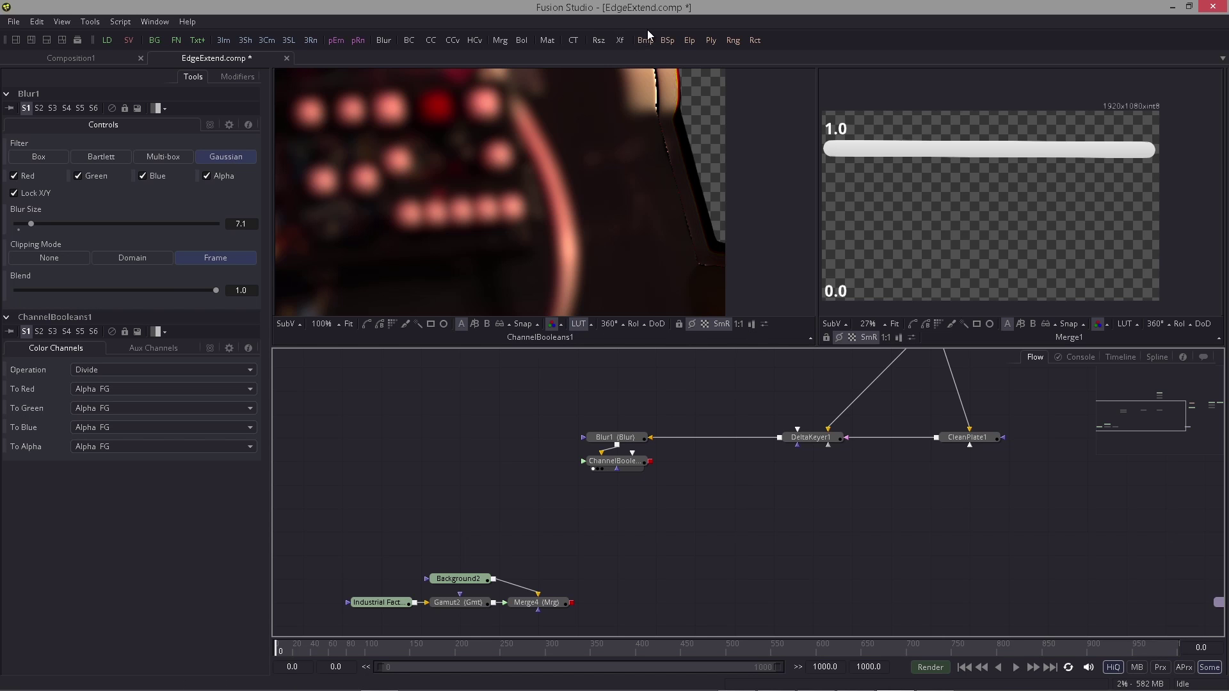
left_click_drag(645, 40, 734, 464)
key("1")
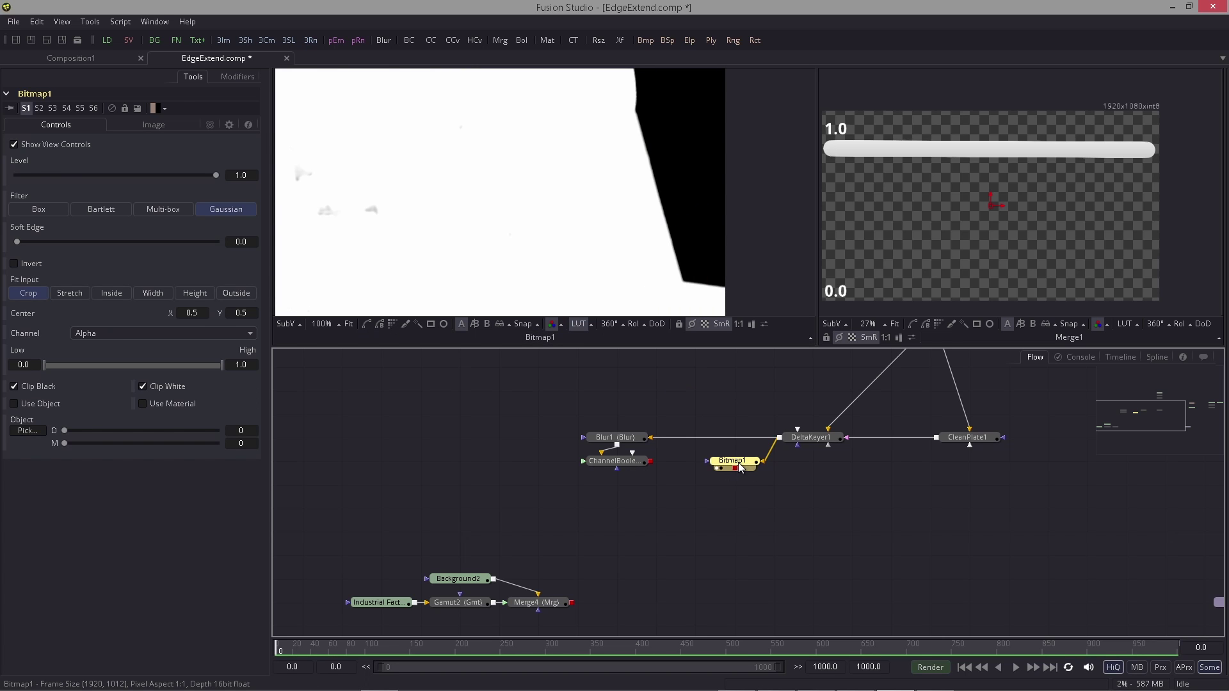
Step: Add a Matte Control node after ChannelBooleans1
left_click(629, 461)
key("ctrl+space")
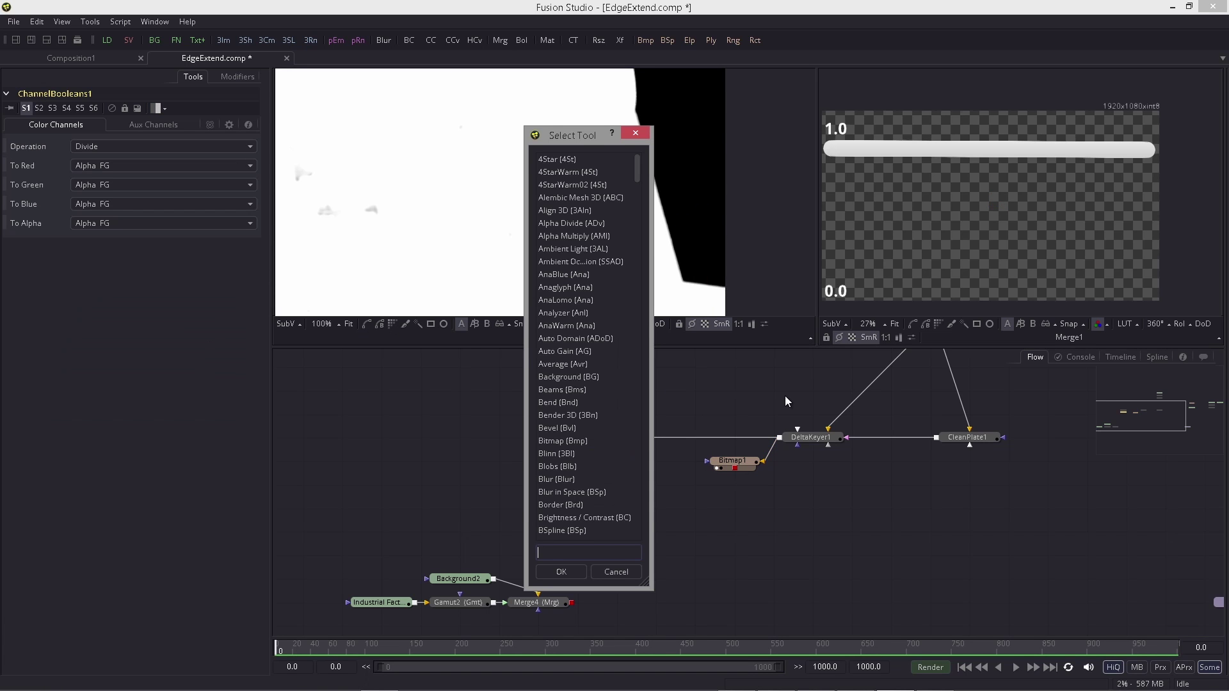
type("mat")
key("Down")
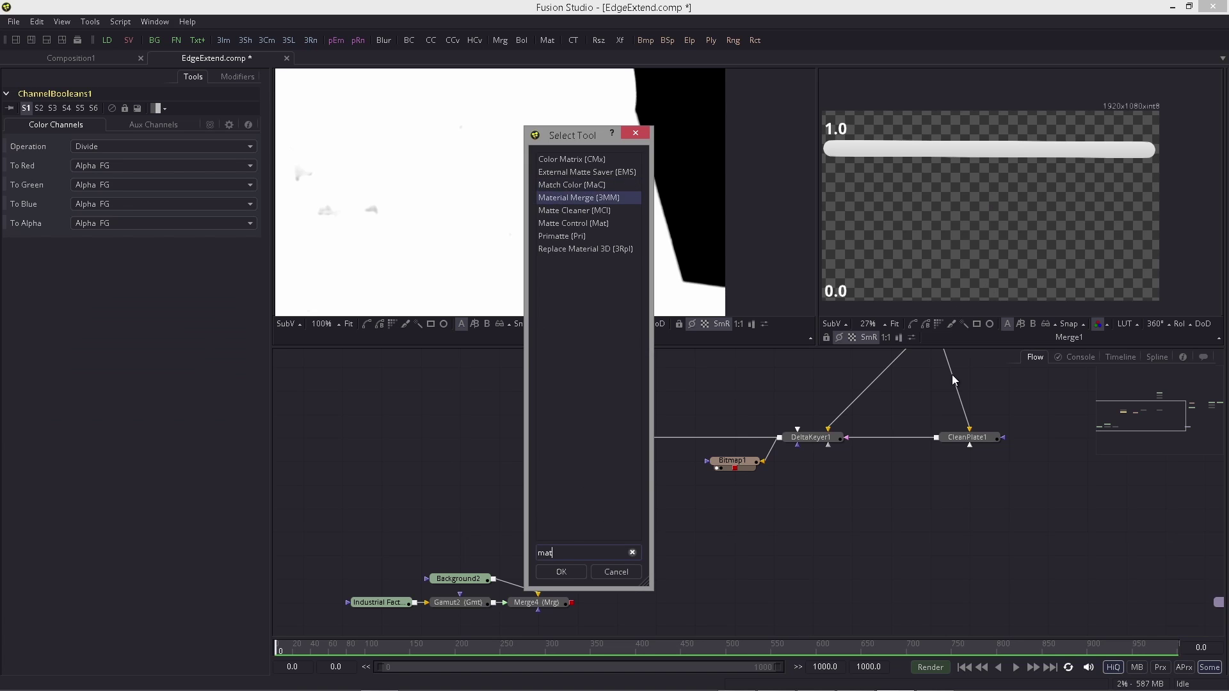
key("Down")
key("Down")
key("Return")
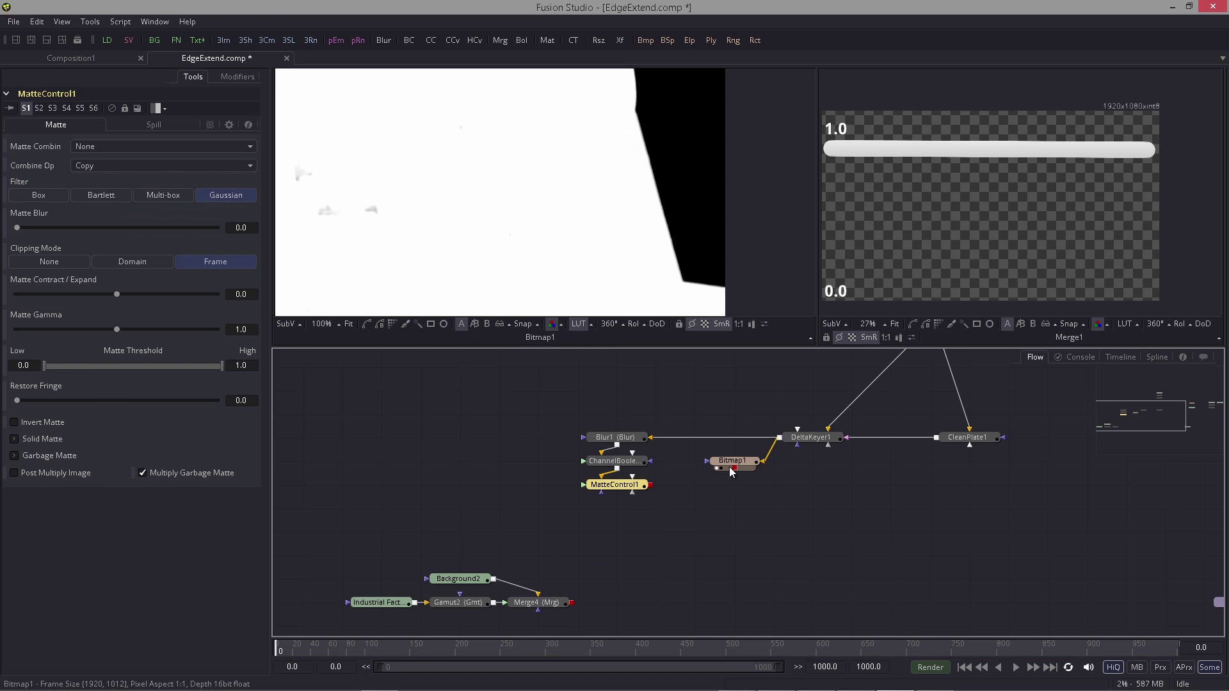
Step: Move MatteControl1 lower, connect Bitmap1 to its foreground input, and display it in the first viewer
left_click_drag(617, 492, 618, 515)
left_click_drag(735, 467, 596, 512)
left_click(593, 515)
scroll(568, 229, "down", 1)
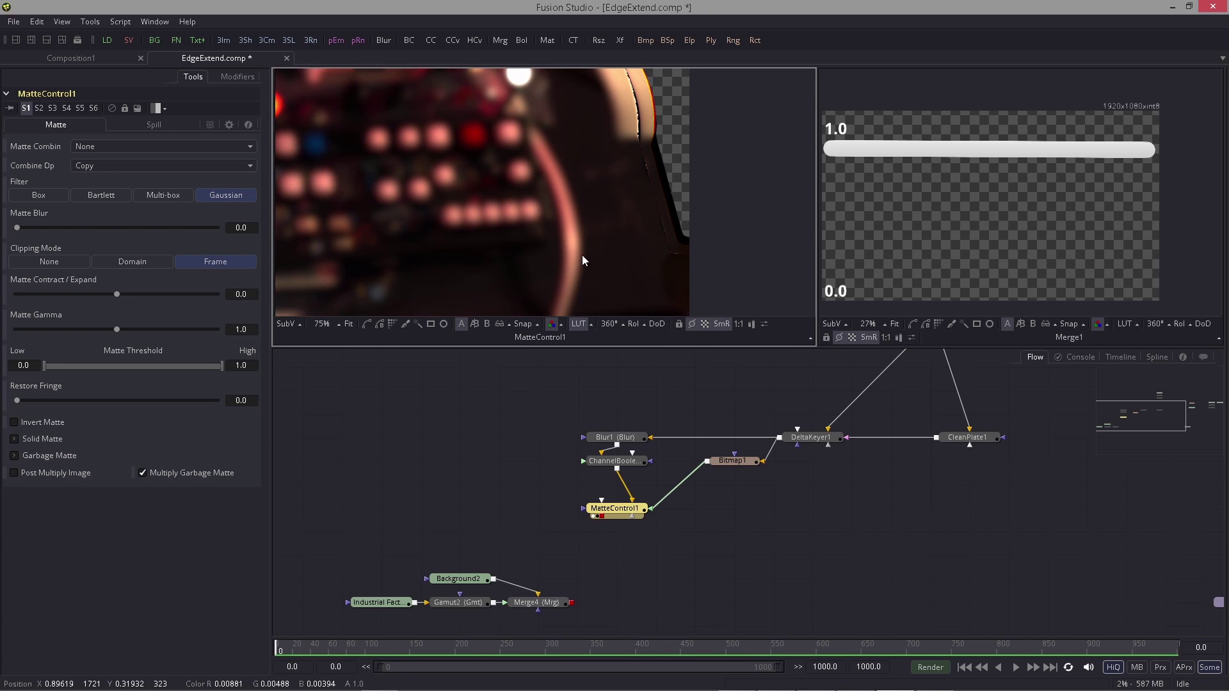
Step: Set MatteControl1's matte combination to Combine Alpha and enable Post Multiply Image
left_click(746, 467)
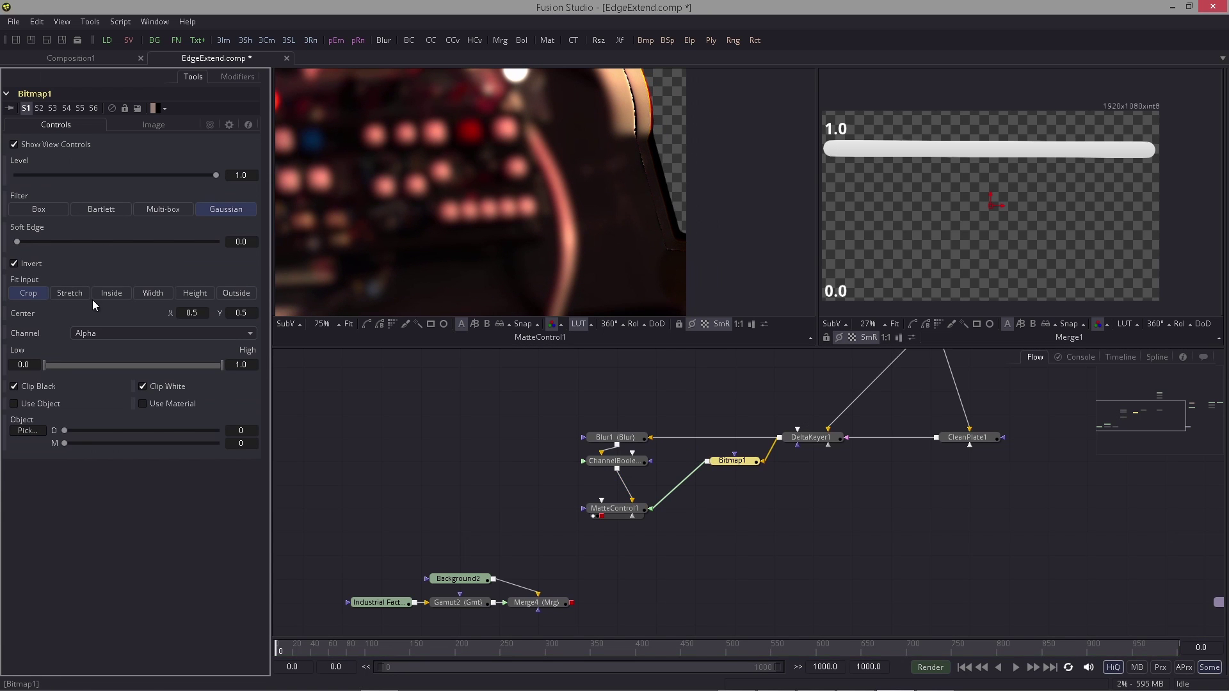
left_click(618, 512)
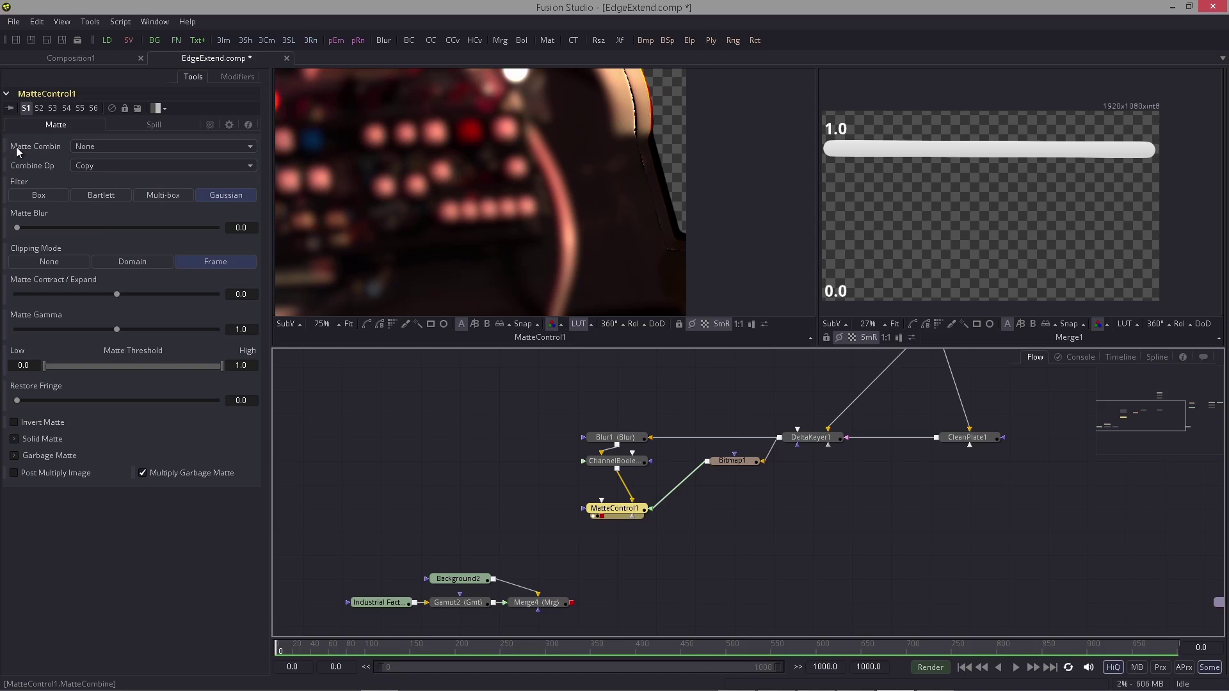
left_click(95, 148)
left_click(114, 204)
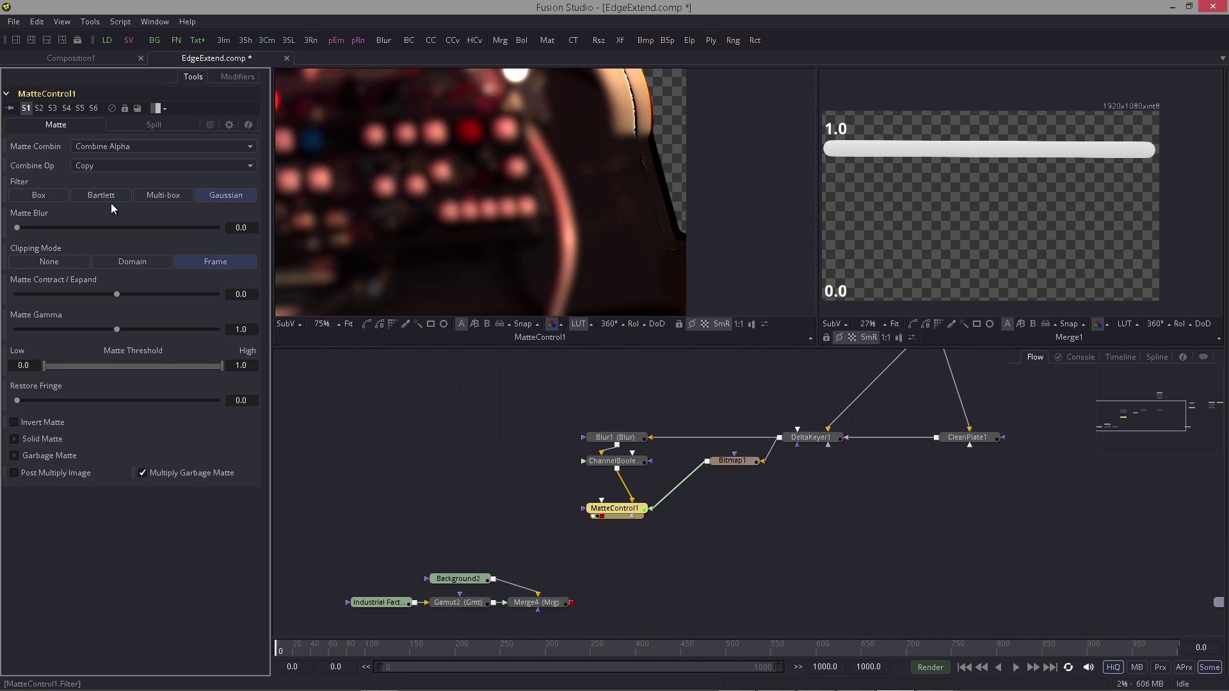
left_click(70, 472)
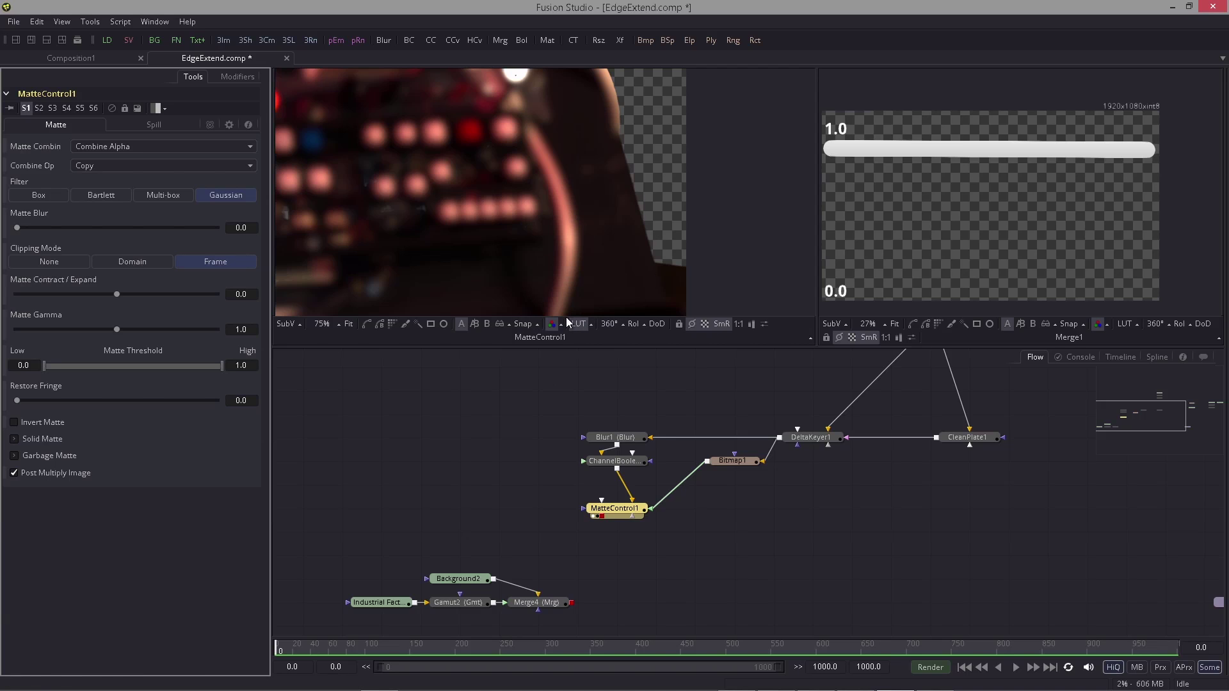
Step: Invert MatteControl1's matte and frame the whole image to examine the extended edge areas
left_click(28, 423)
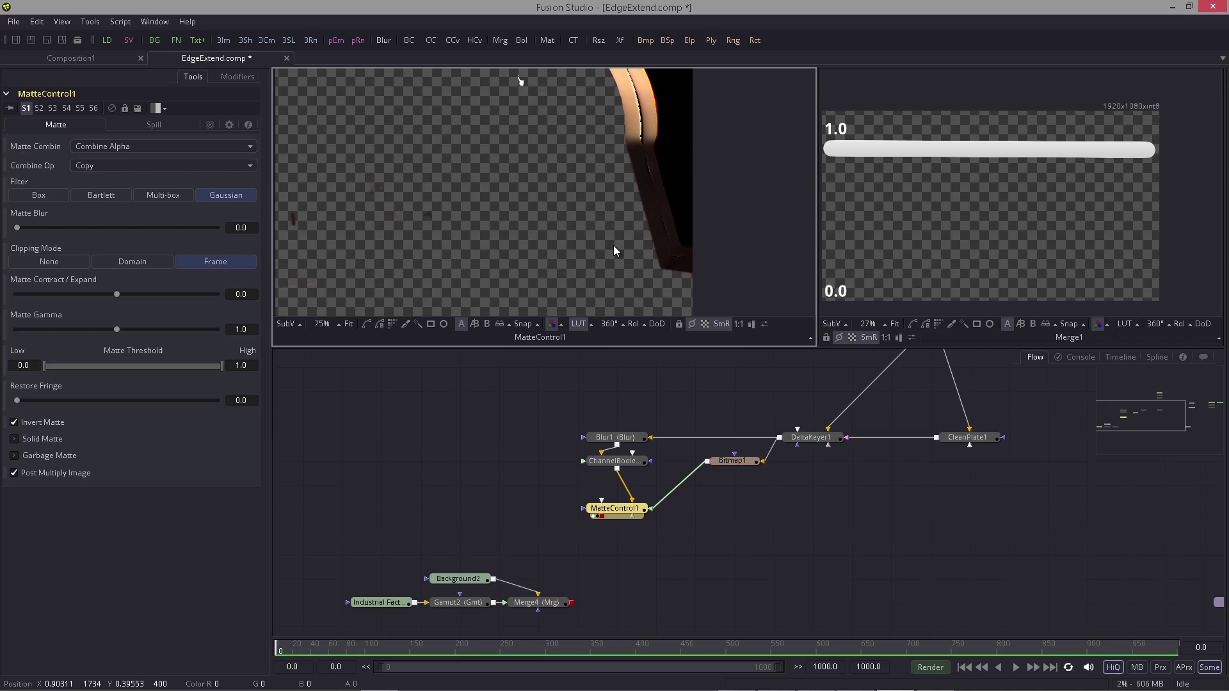
scroll(613, 245, "down", 3)
scroll(556, 220, "down", 1)
left_click_drag(555, 220, 798, 120)
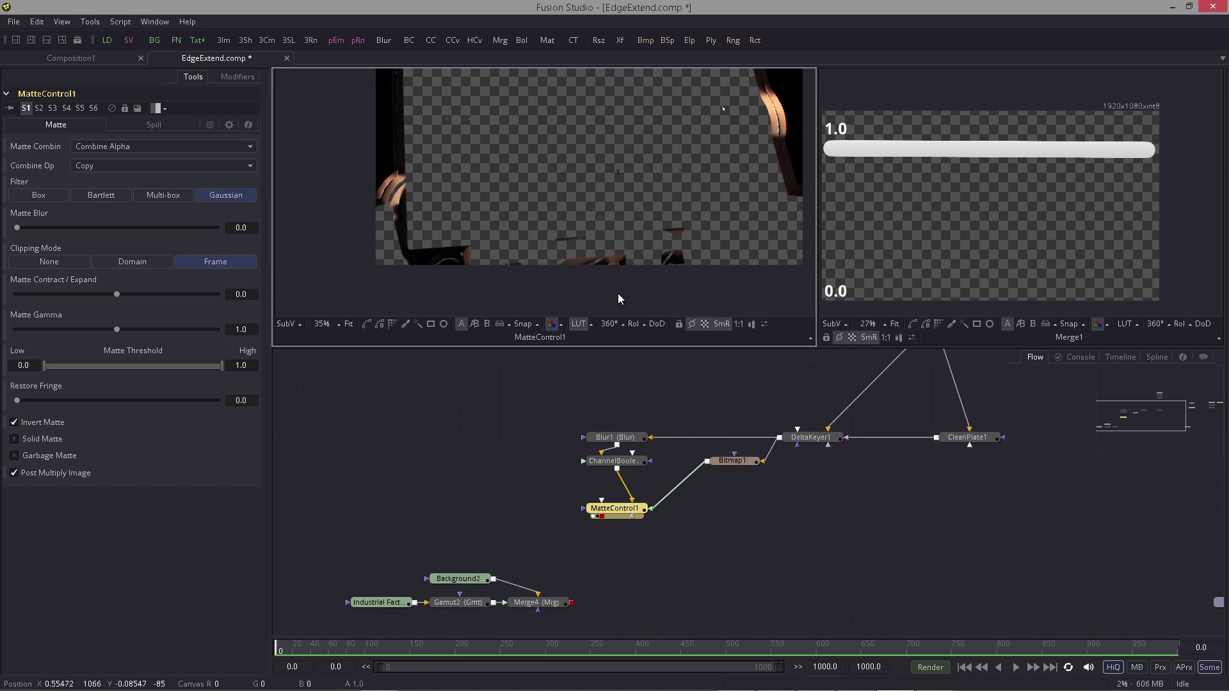
left_click_drag(516, 172, 494, 209)
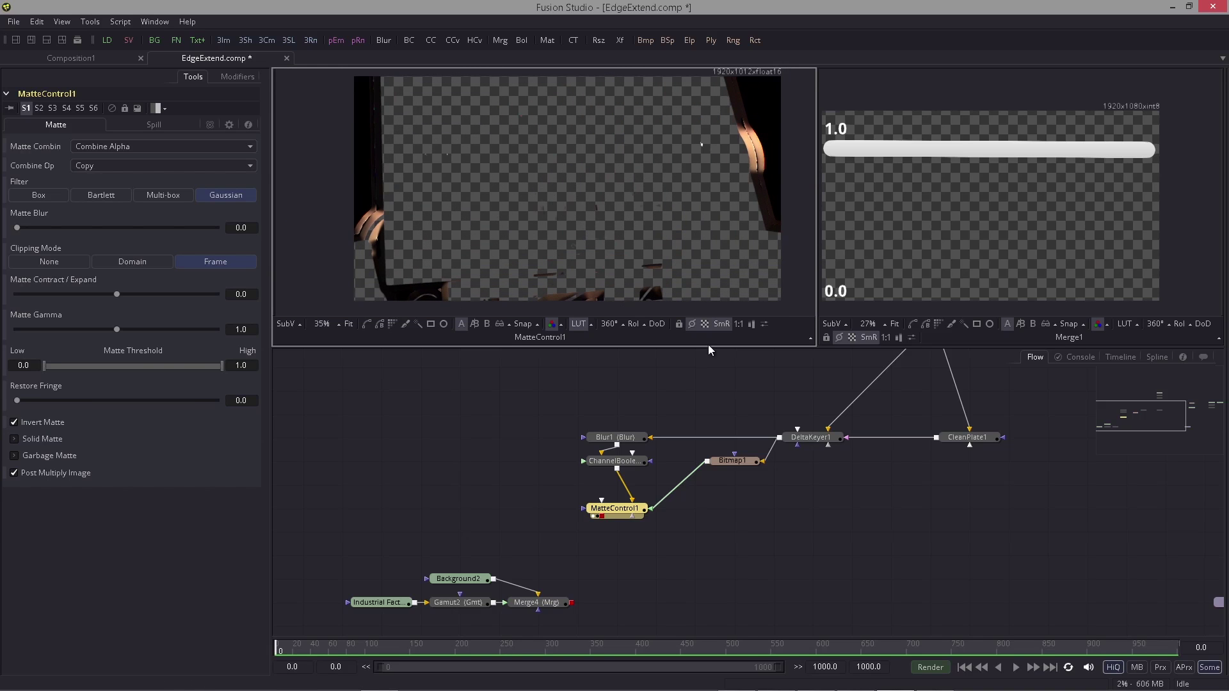
Step: Delete the Blur1, ChannelBooleans1, MatteControl1 and Bitmap1 nodes from the flow
left_click_drag(575, 449, 477, 521)
left_click(735, 485)
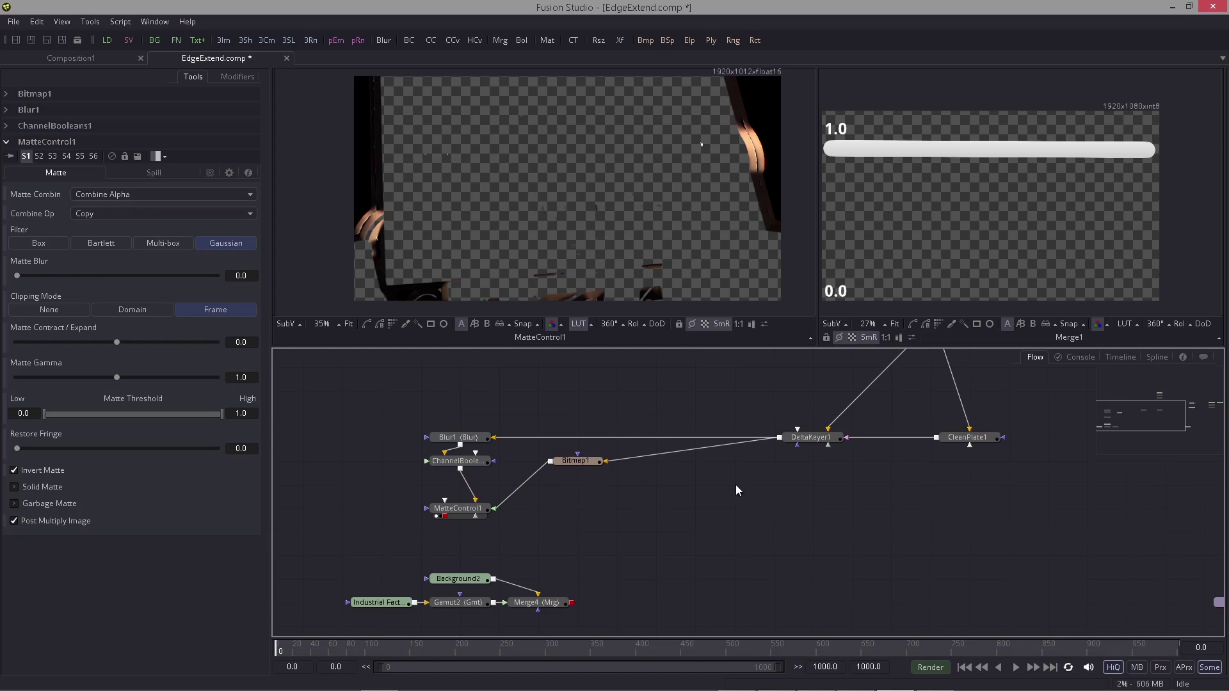
left_click_drag(394, 415, 616, 538)
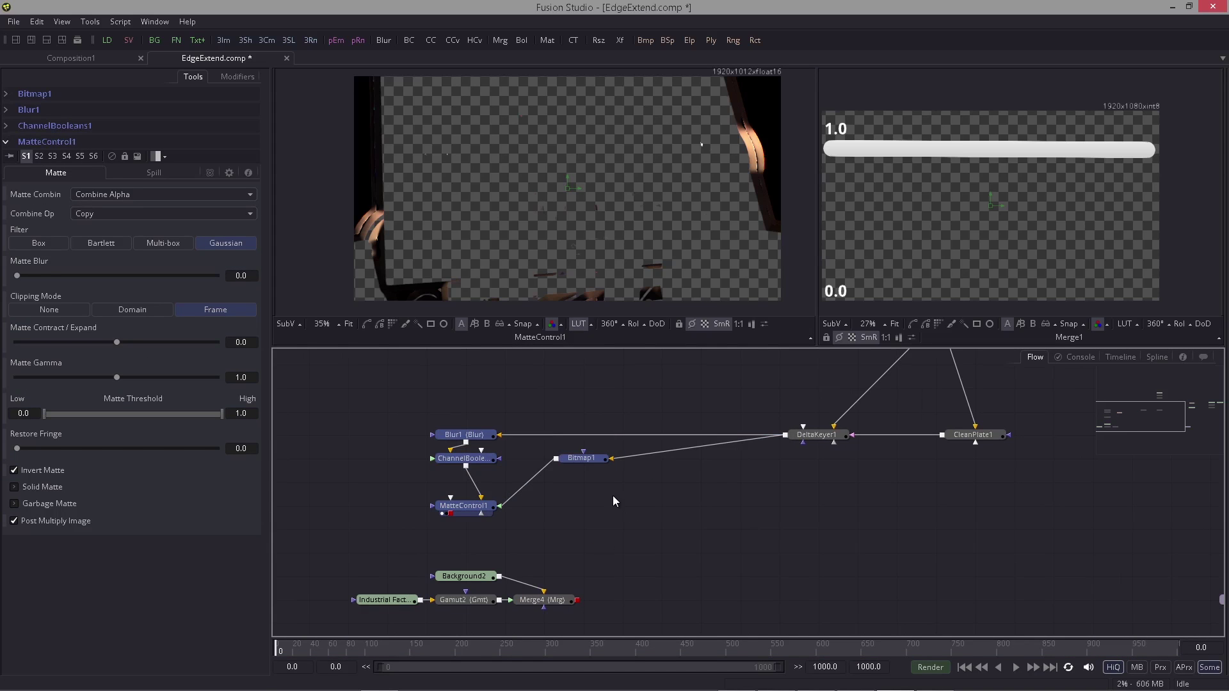
left_click_drag(576, 461, 463, 435)
key("Delete")
Step: Display DeltaKeyer1 in the first viewer and move CleanPlate1 closer to it in the flow
left_click_drag(658, 449, 536, 468)
scroll(535, 469, "up", 1)
left_click_drag(755, 459, 716, 467)
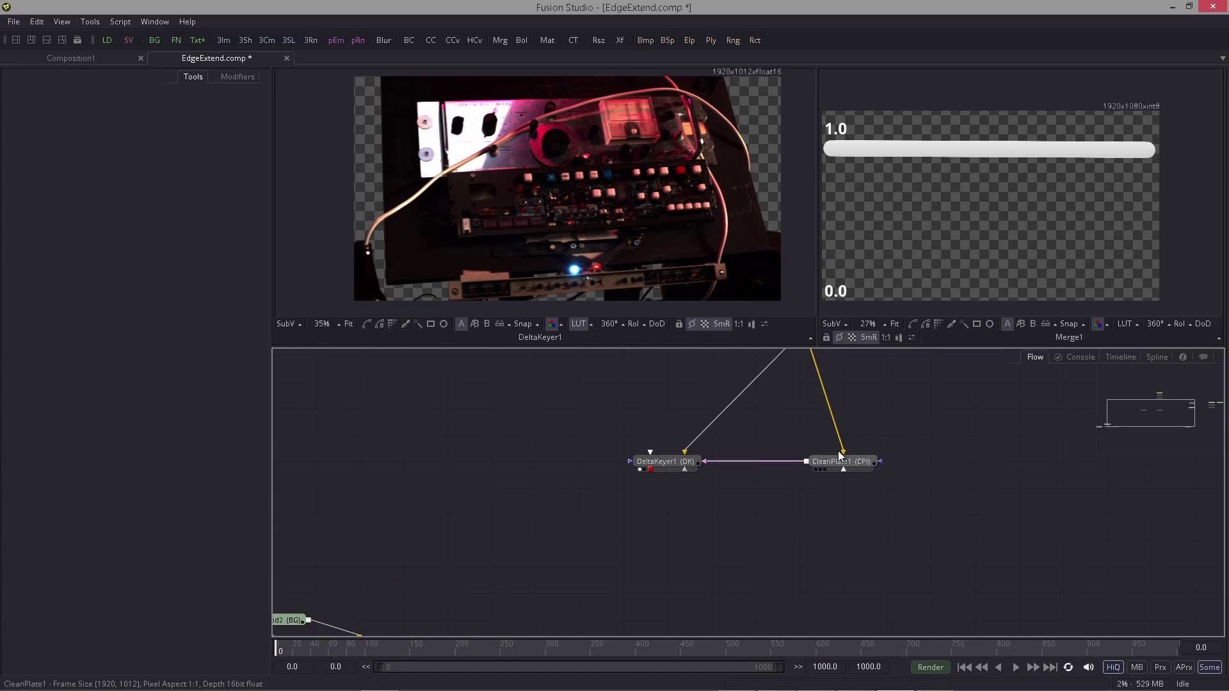
left_click_drag(821, 461, 800, 464)
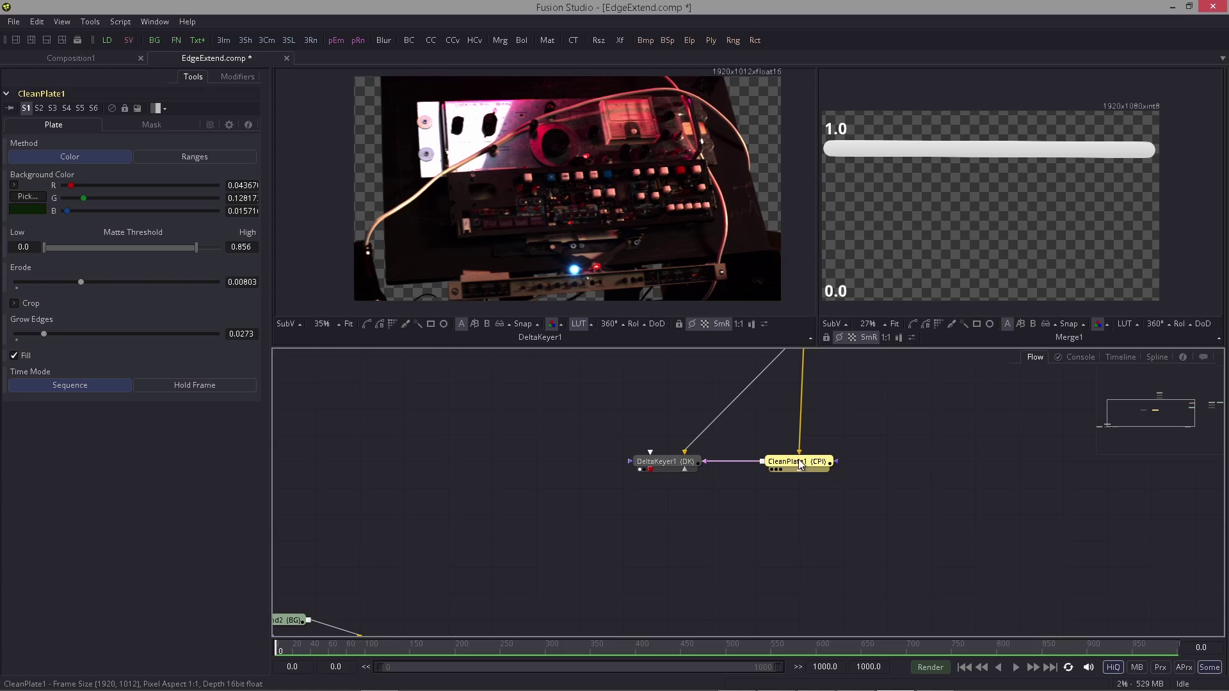
left_click(746, 524)
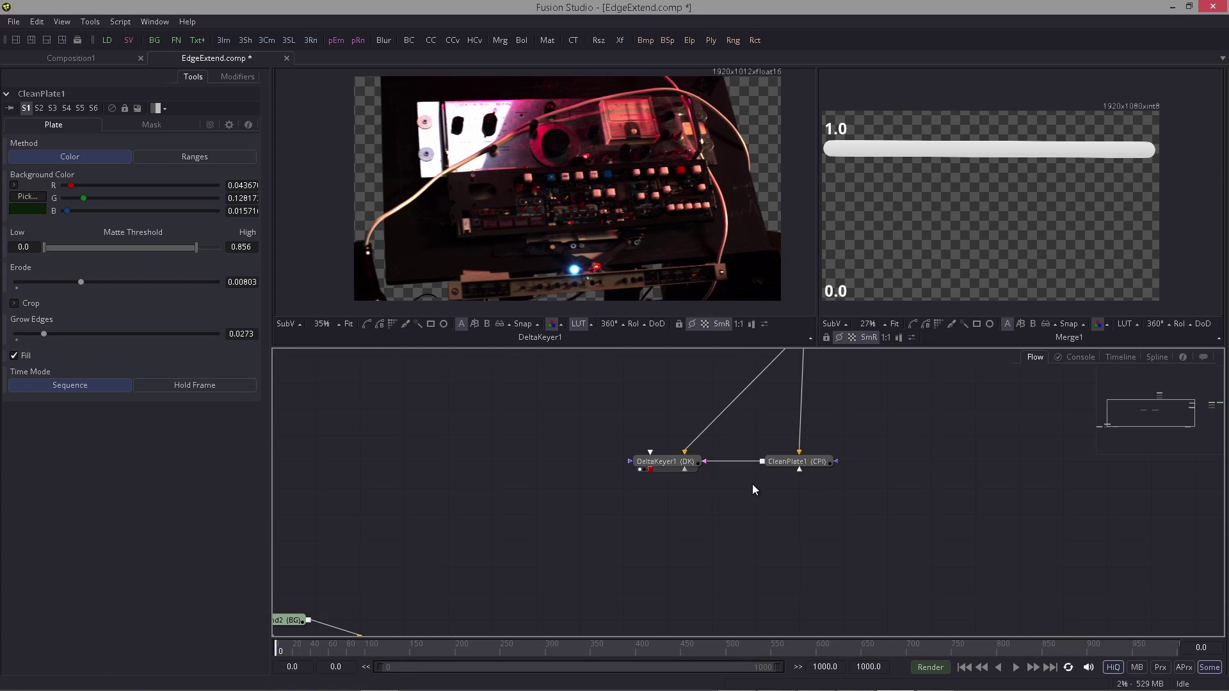
Step: Duplicate Background2 near DeltaKeyer1 and set the copy's green value to 1.0
left_click_drag(752, 483, 777, 446)
mouse_move(707, 427)
left_mouse_down()
mouse_move(670, 385)
mouse_move(708, 428)
left_mouse_up()
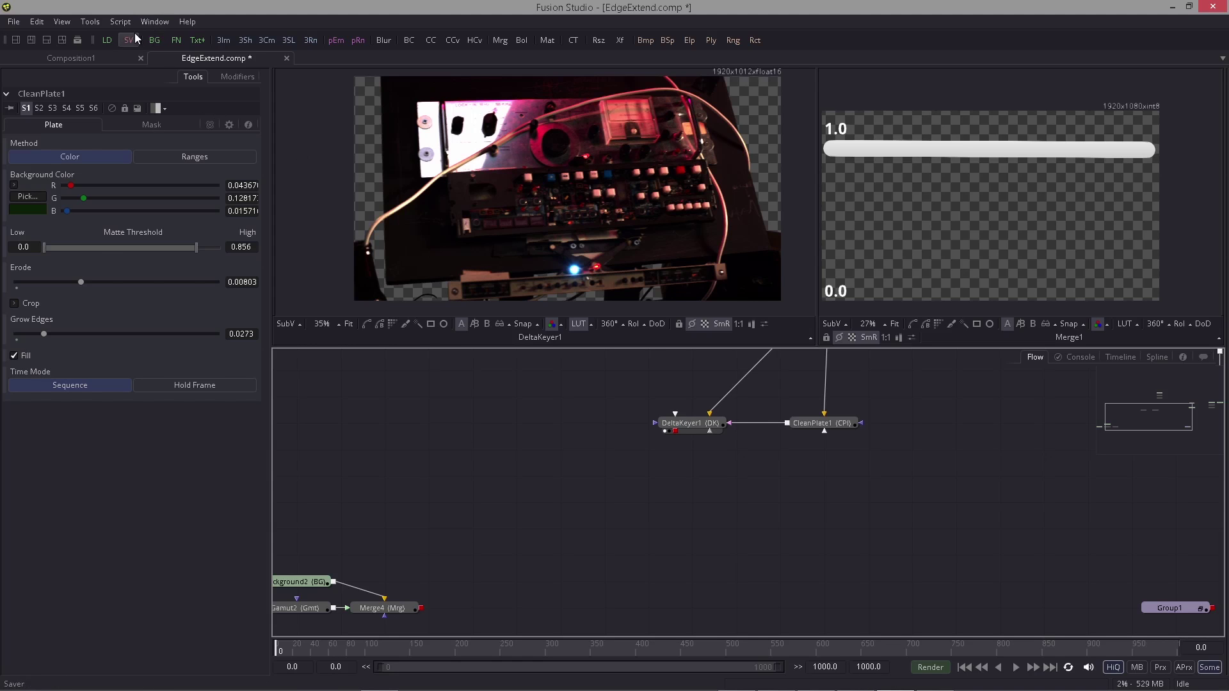
scroll(521, 463, "down", 2)
left_click_drag(344, 506, 350, 580)
key("ctrl+c")
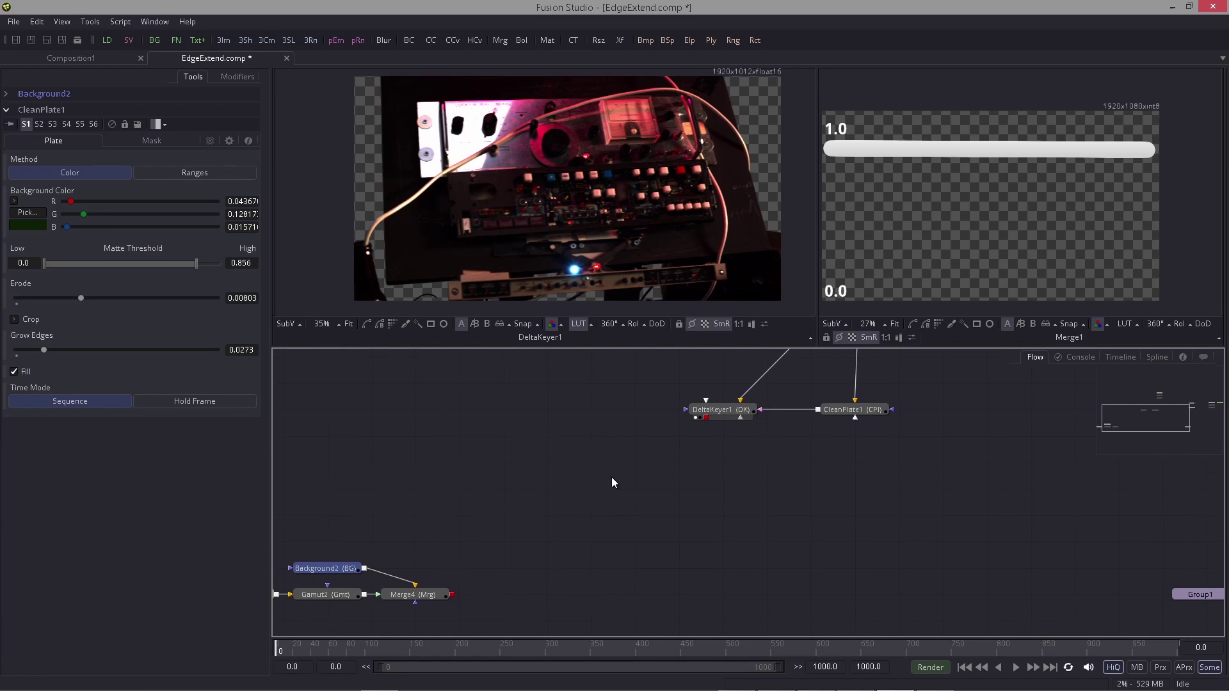
key("ctrl+v")
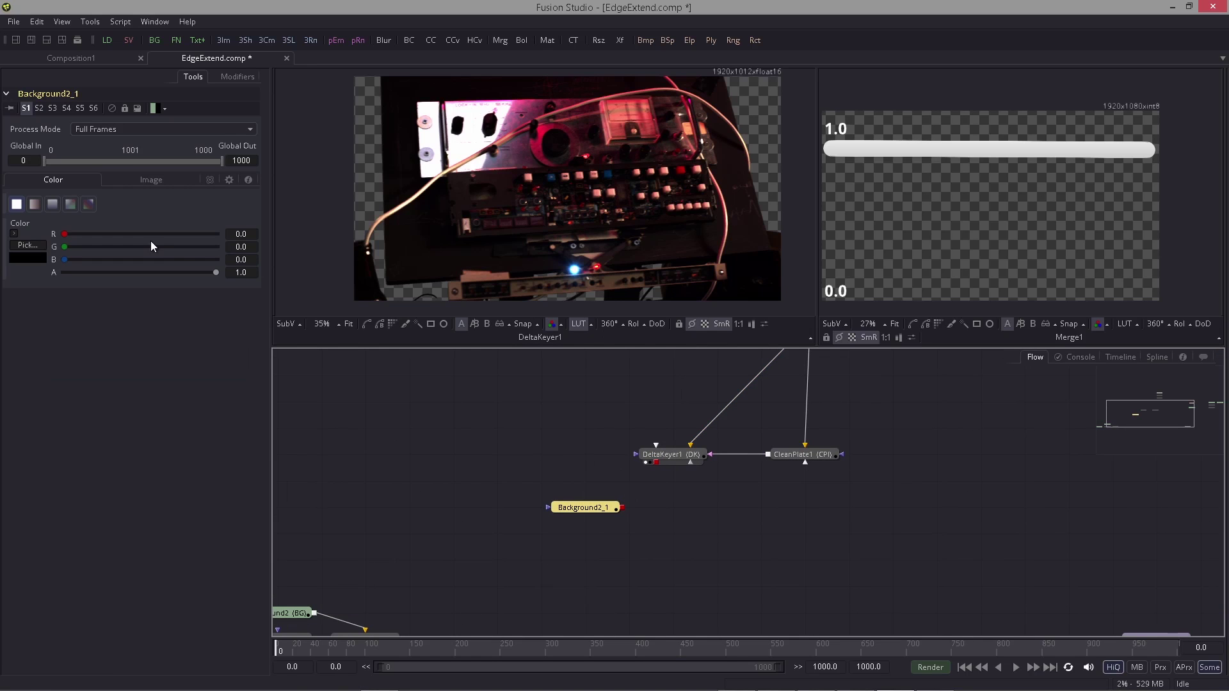
left_click_drag(66, 247, 281, 256)
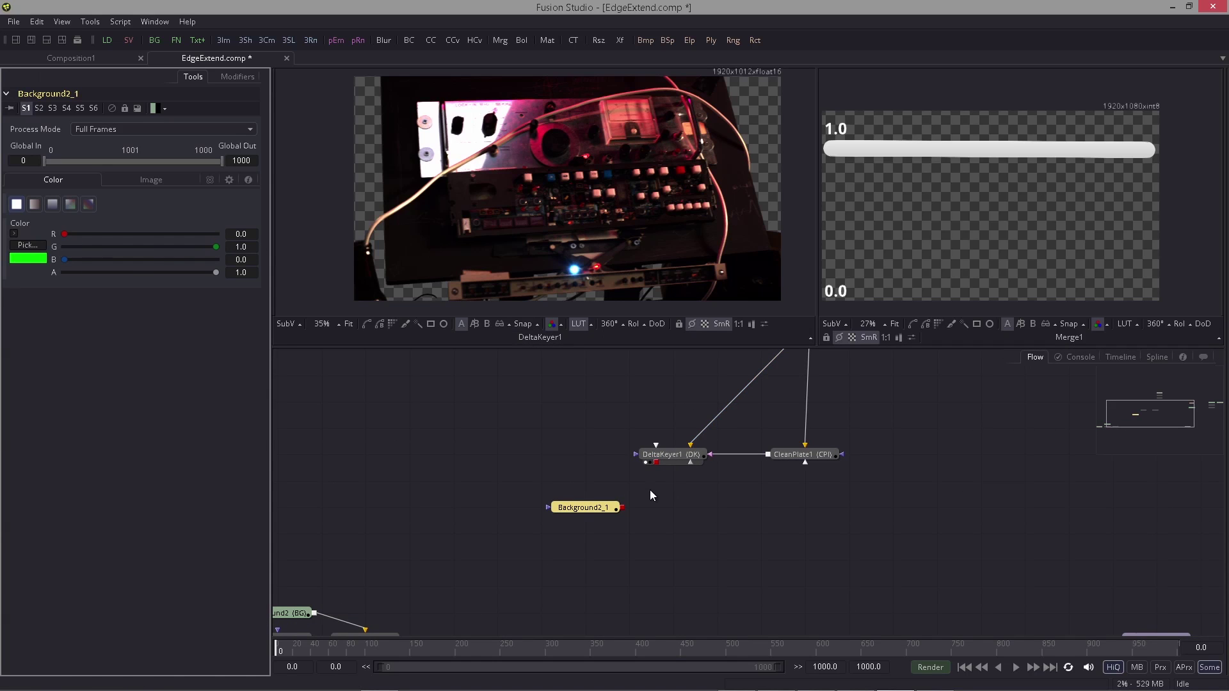
Step: Merge DeltaKeyer1 over the green background, show the merge in the first viewer, and place both new nodes farther below the keyer
left_click_drag(656, 462, 620, 508)
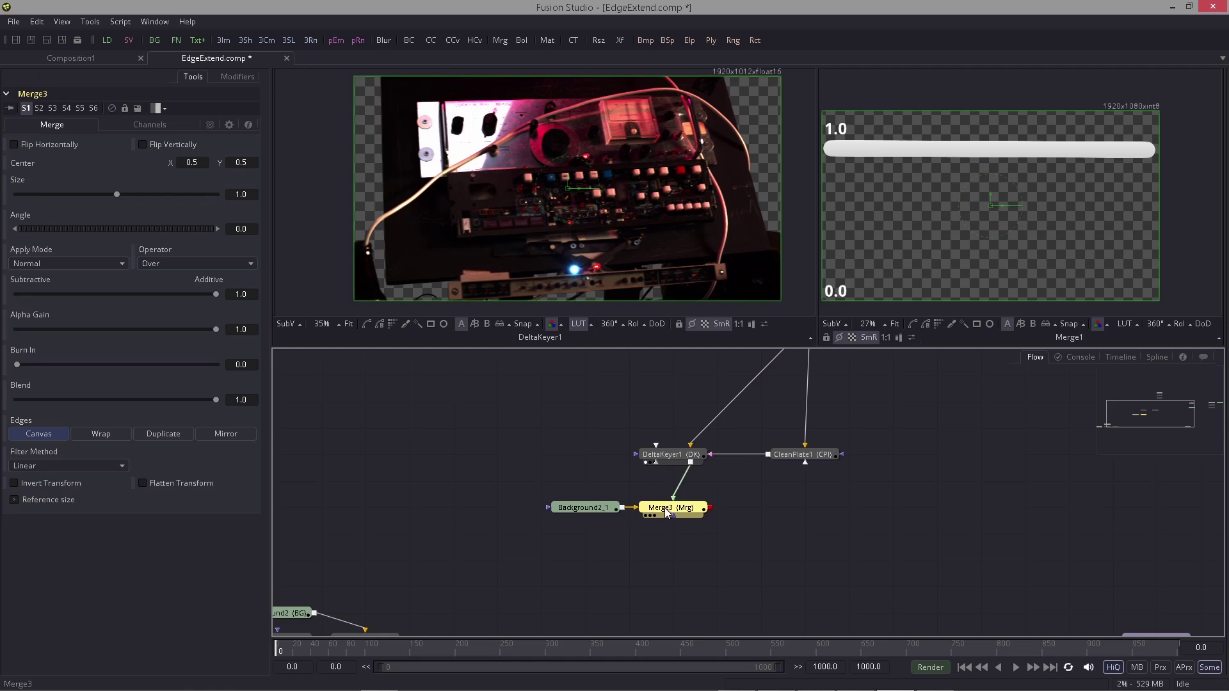
key("1")
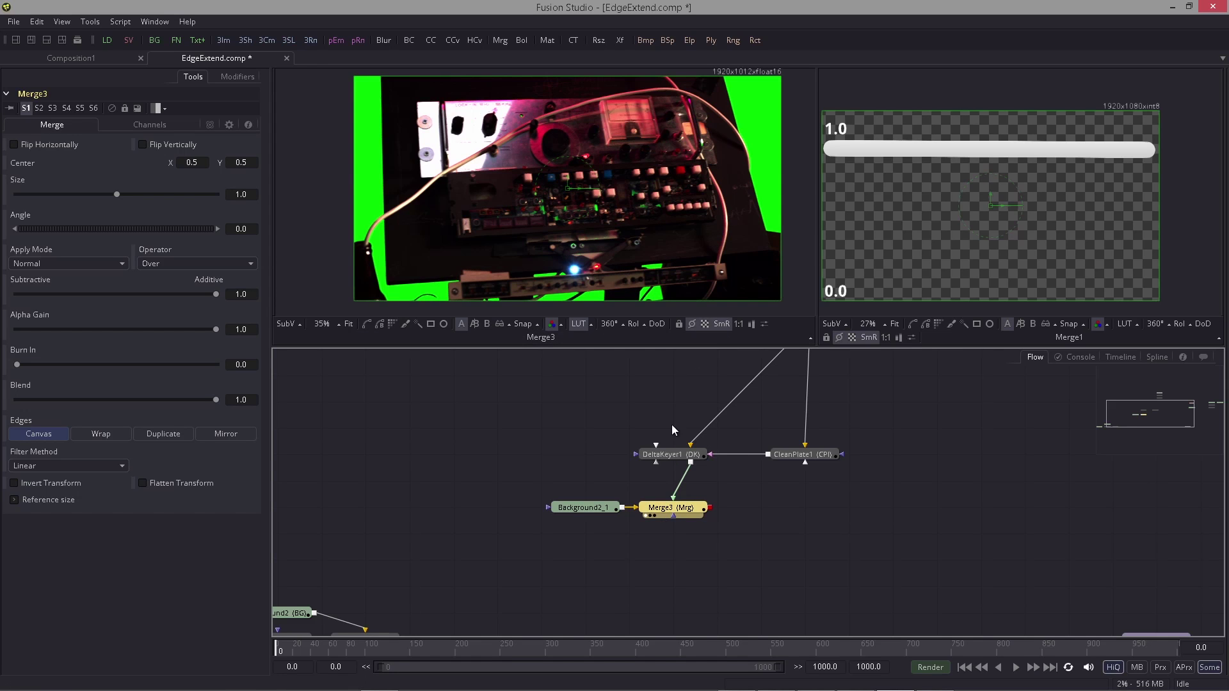
left_click_drag(671, 424, 693, 436)
left_click_drag(621, 547, 680, 518)
left_click_drag(679, 519, 680, 545)
left_click(681, 410)
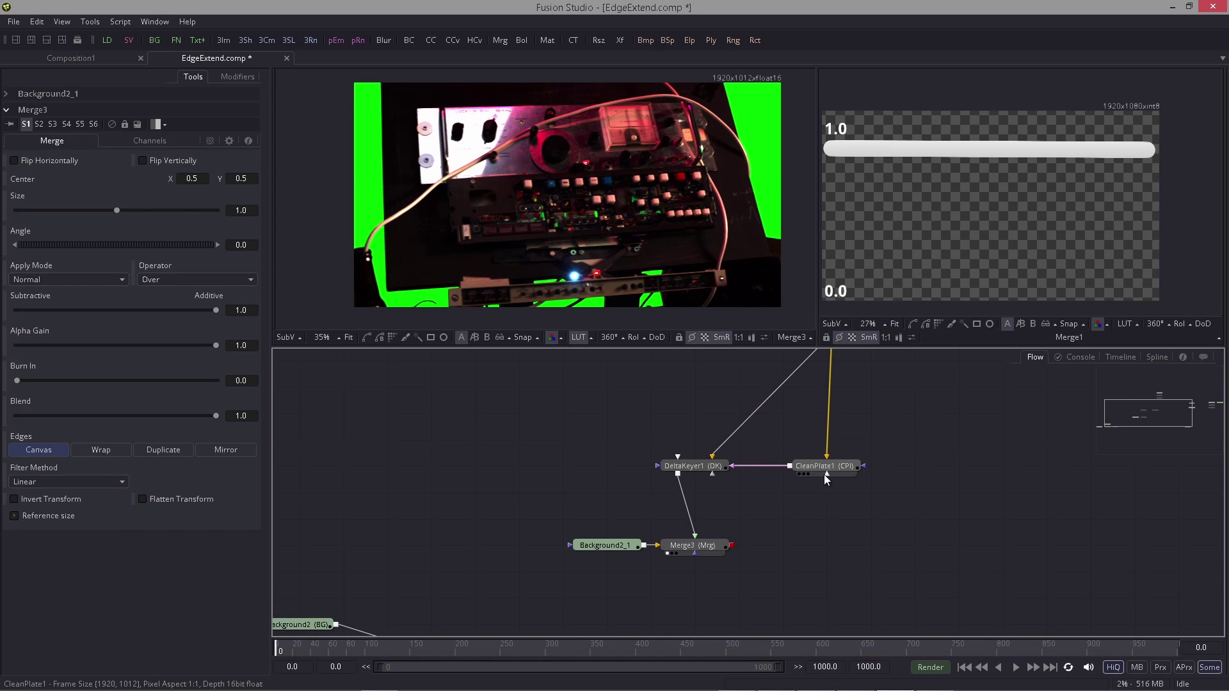
Step: Add a second Clean Plate node, connect Merge3's output to it, and display it in the first viewer
left_click(811, 467)
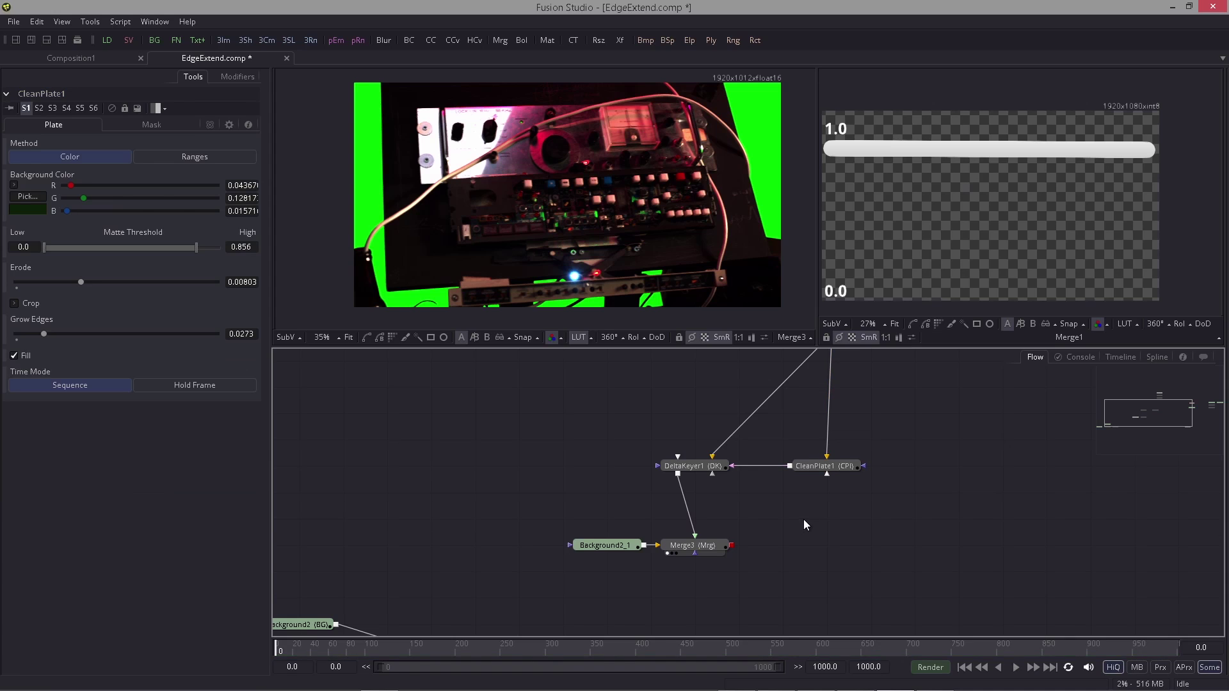
key("shift+space")
type("clea")
key("Down")
key("Return")
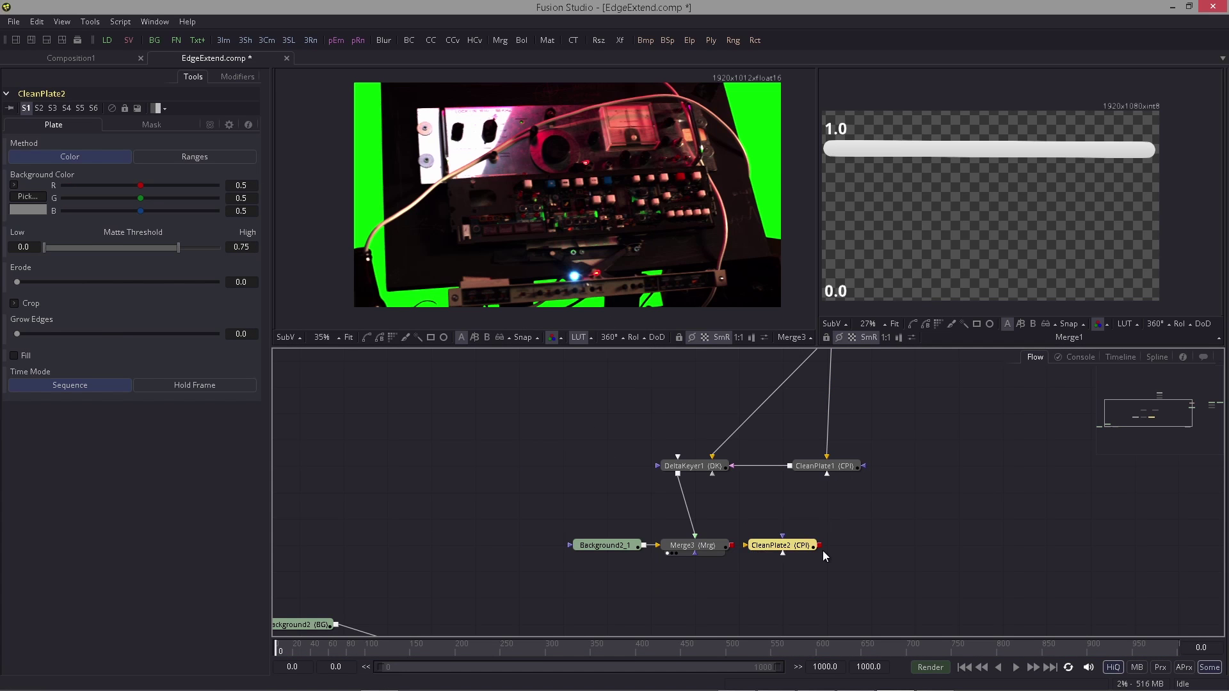
left_click_drag(732, 546, 768, 547)
key("1")
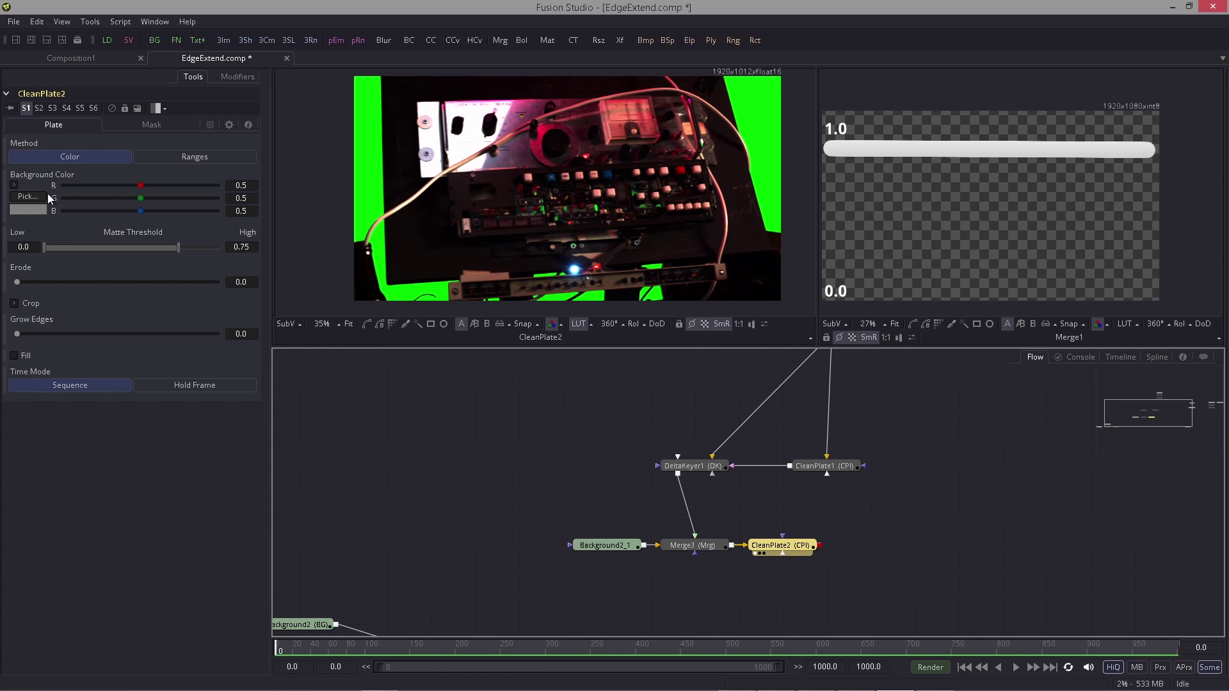
Step: Sample CleanPlate2's background colour from the image, and set Matte Threshold High to 0.011, Erode to 0.00096 and Grow Edges to 0.0238
left_click_drag(49, 199, 457, 128)
left_click_drag(178, 246, 48, 248)
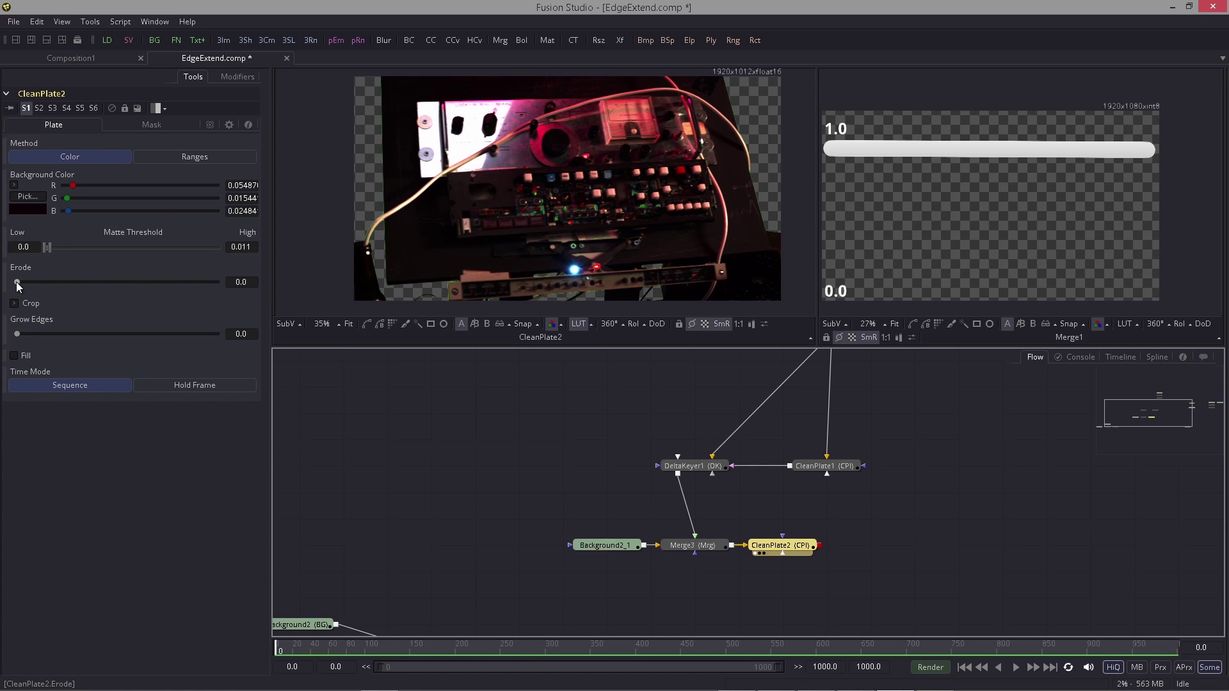
left_click_drag(17, 282, 17, 283)
left_click_drag(17, 334, 40, 336)
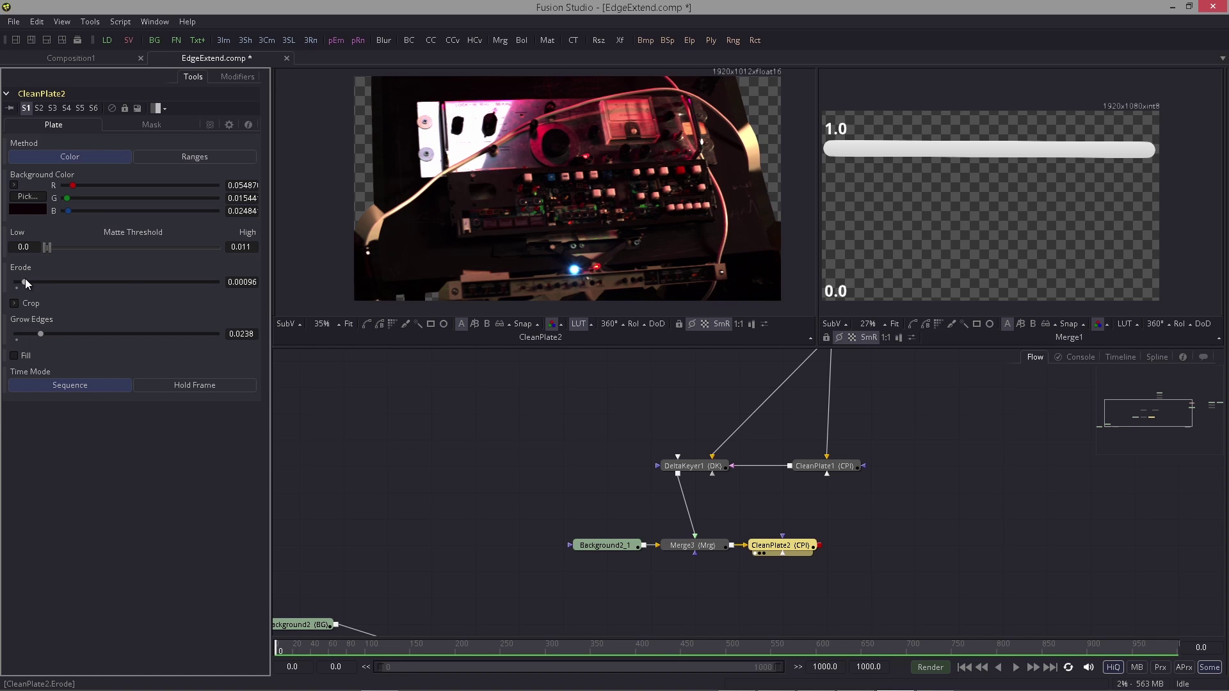
Step: Examine the extended edges of the CleanPlate2 result in the first viewer, close up and across the whole frame
scroll(697, 217, "up", 3)
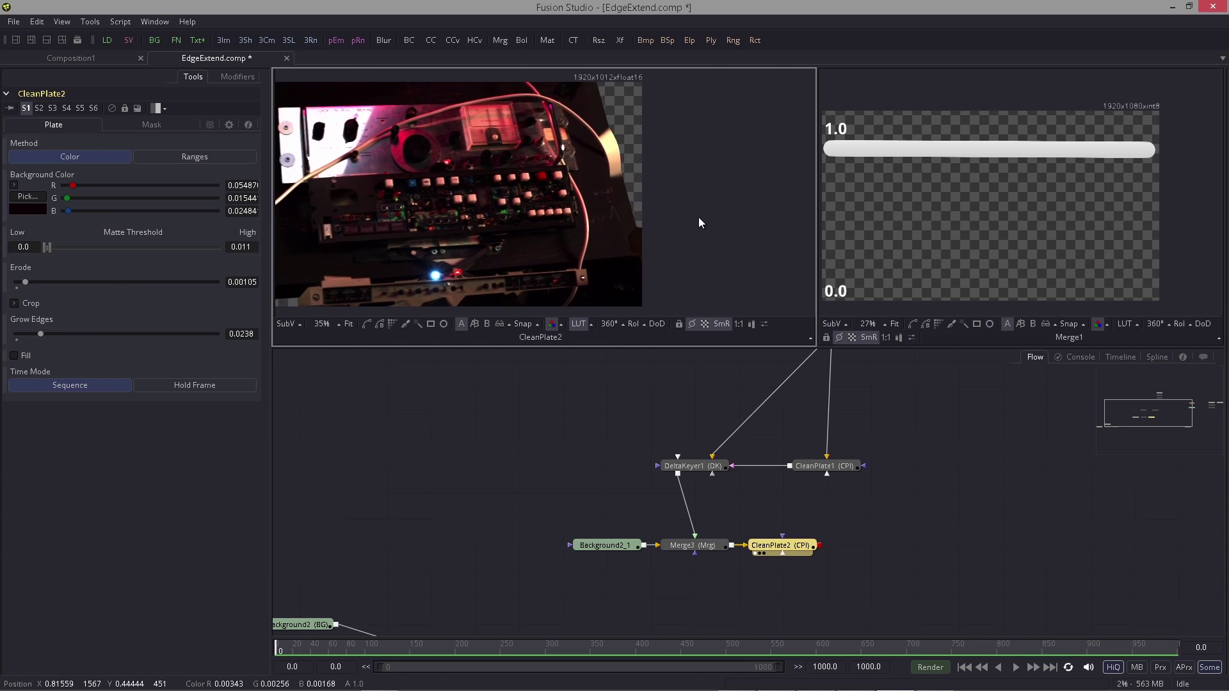
left_click_drag(273, 561, 317, 562)
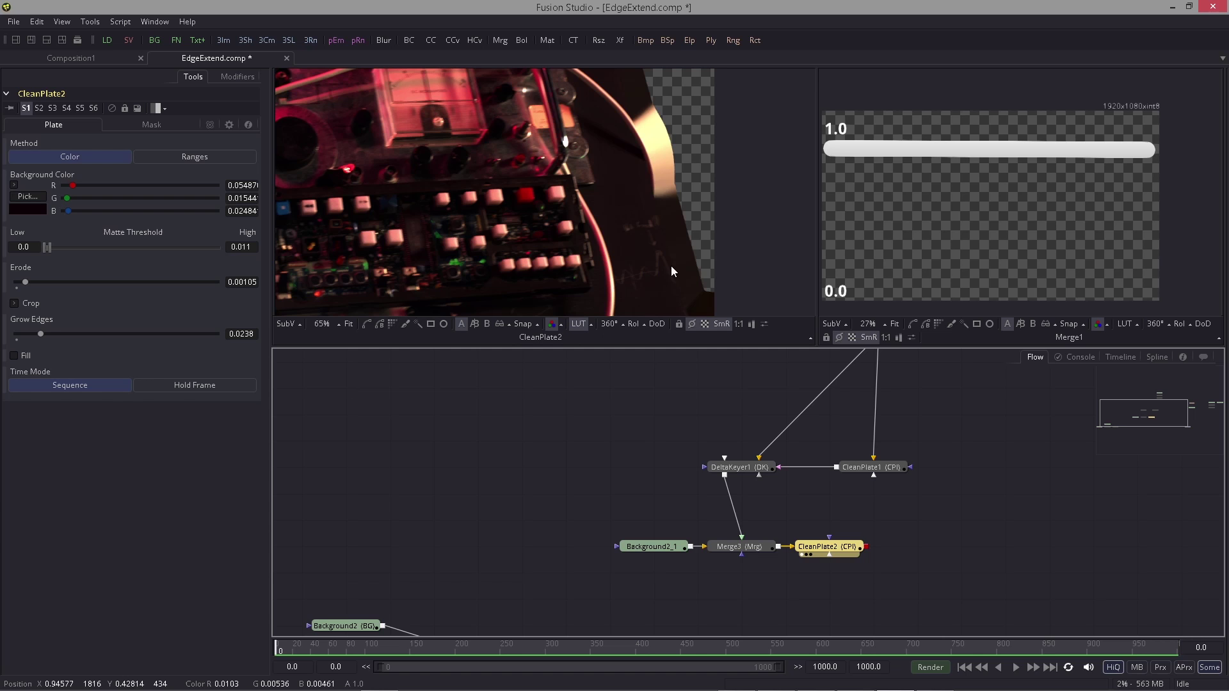
scroll(667, 170, "down", 4)
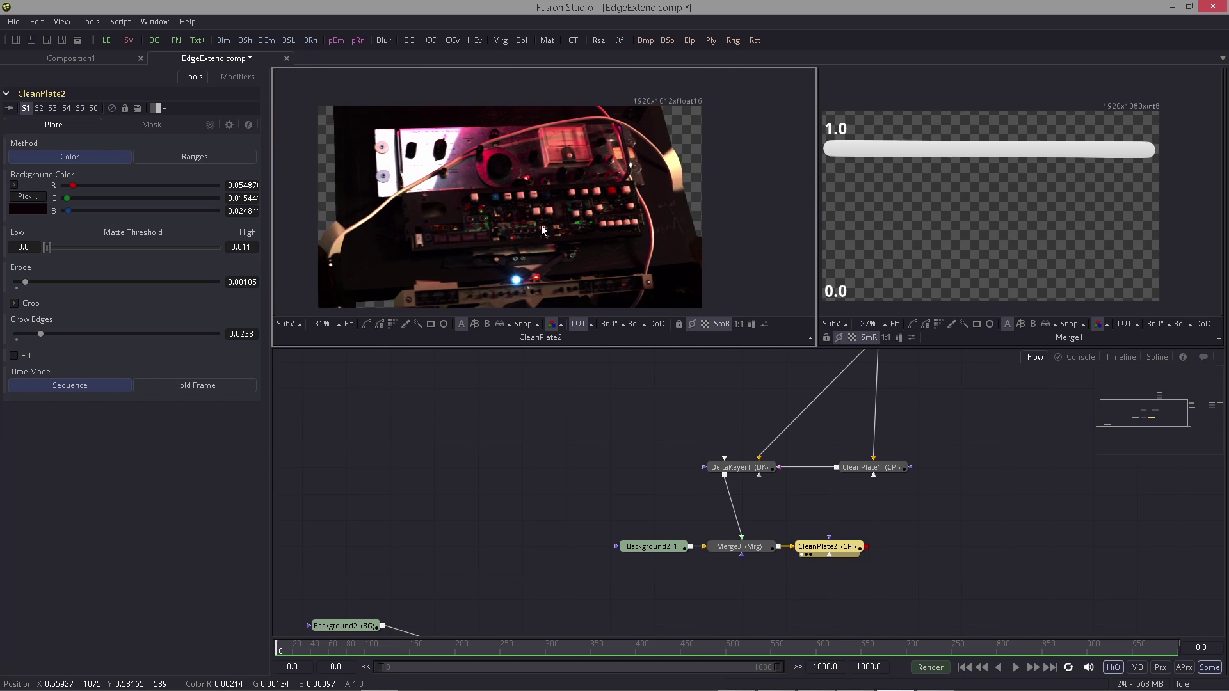
left_click_drag(540, 225, 554, 194)
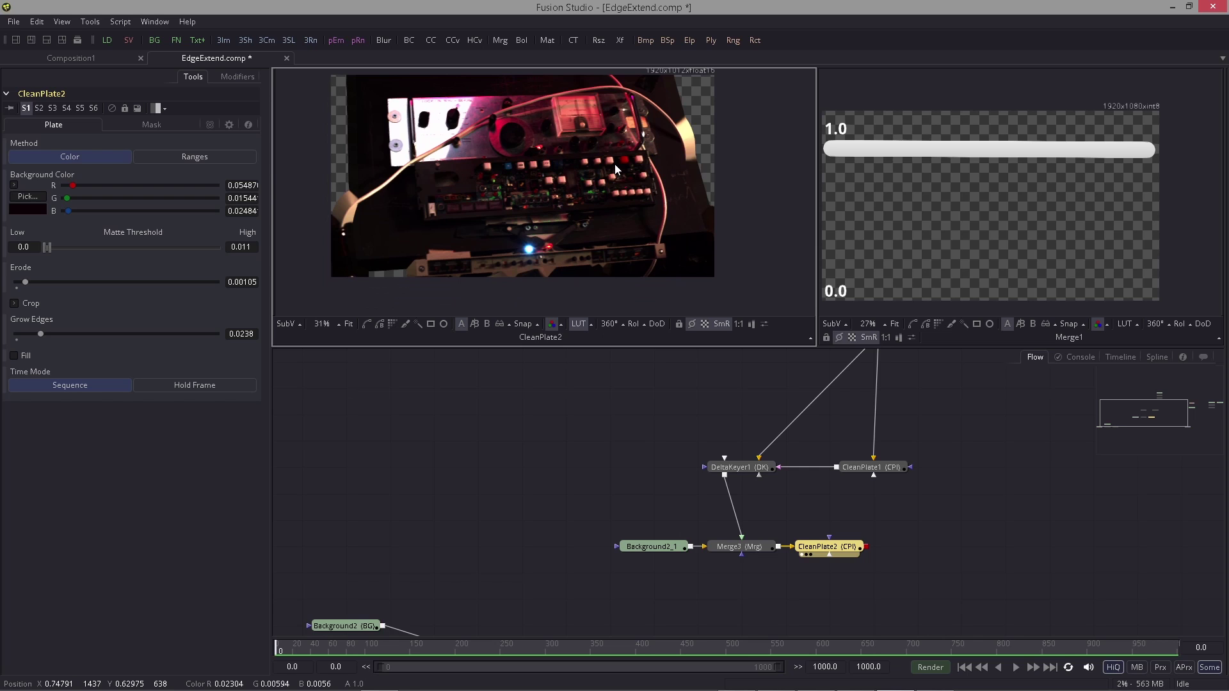
left_click(714, 416)
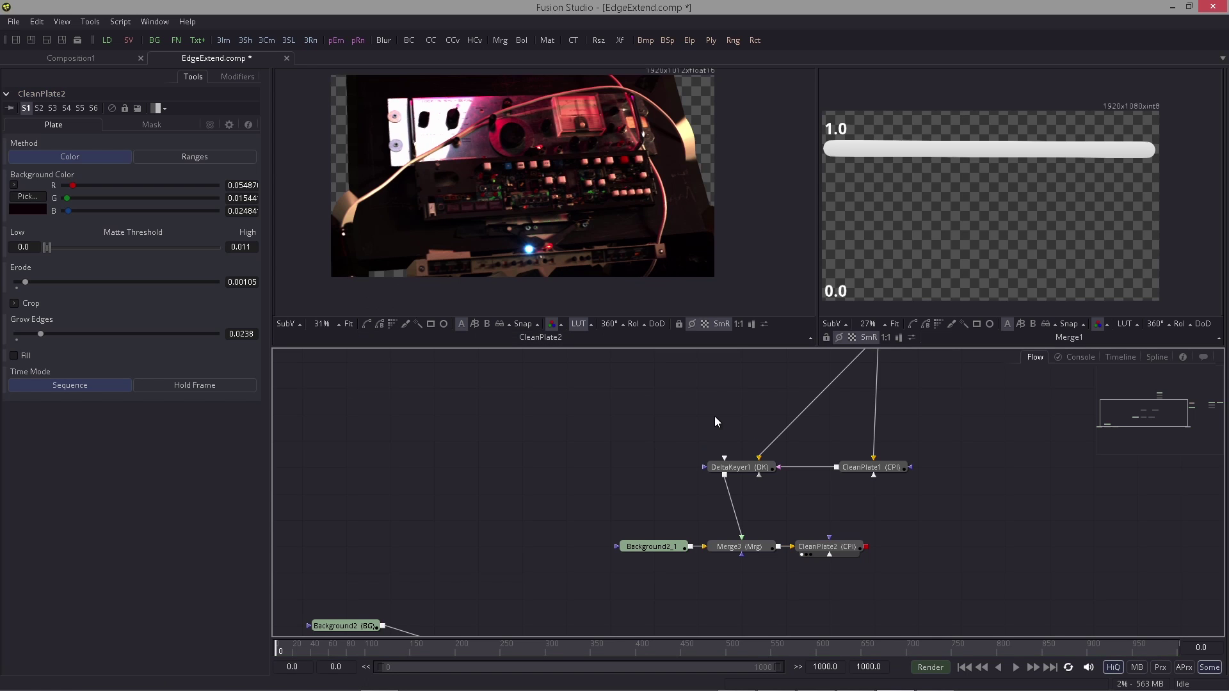
left_click_drag(672, 432, 664, 439)
left_click_drag(553, 258, 568, 275)
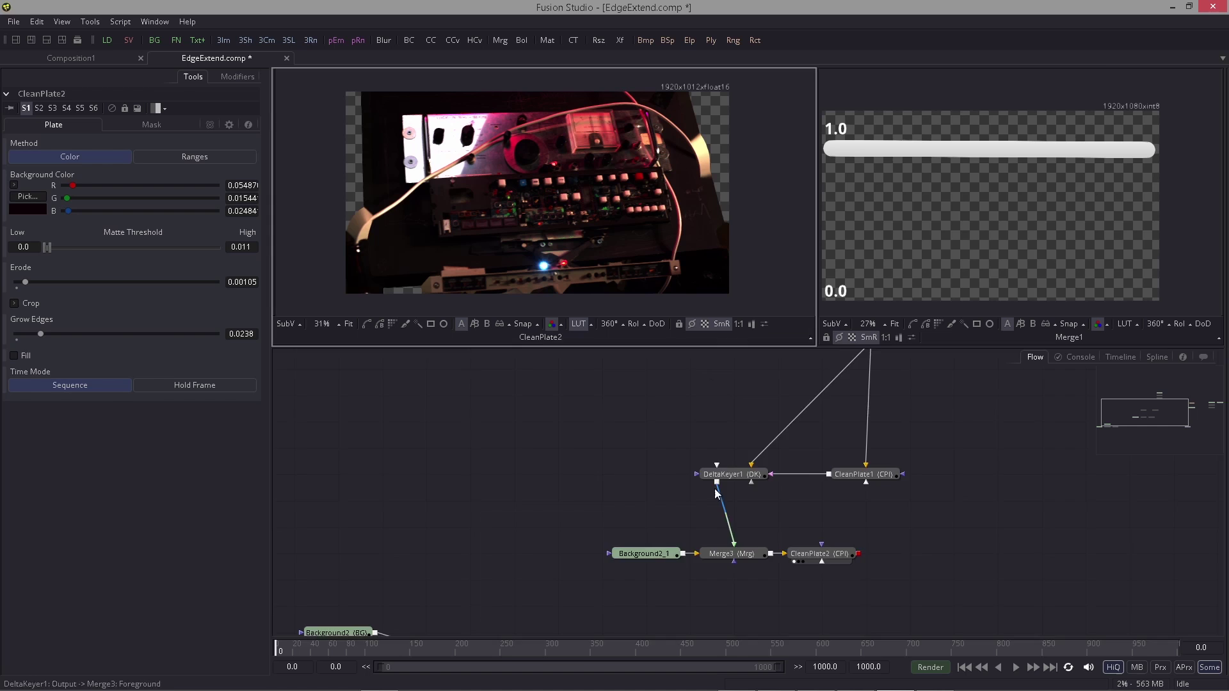
Step: Move Background2_1, Merge3 and CleanPlate2 away from the keyer as a group and delete all three
left_click_drag(714, 496, 796, 494)
left_click_drag(659, 535, 918, 575)
left_click_drag(896, 553, 632, 500)
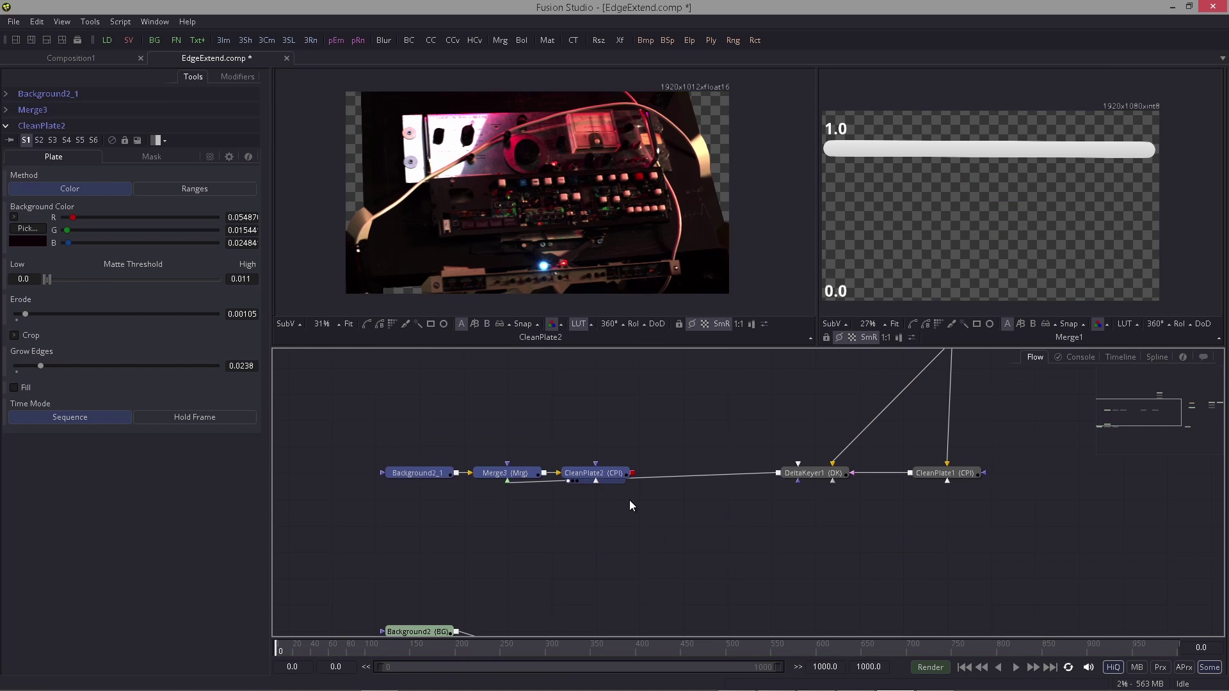
key("Delete")
Step: Merge DeltaKeyer1's output over Merge4's factory background and show the new merge in the first viewer
left_click(824, 482)
left_click_drag(824, 482, 587, 192)
left_click(689, 439)
left_click_drag(689, 439, 782, 465)
scroll(683, 450, "down", 3)
scroll(773, 410, "up", 2)
left_click_drag(752, 521, 765, 471)
left_click_drag(786, 425, 585, 534)
left_click(542, 542)
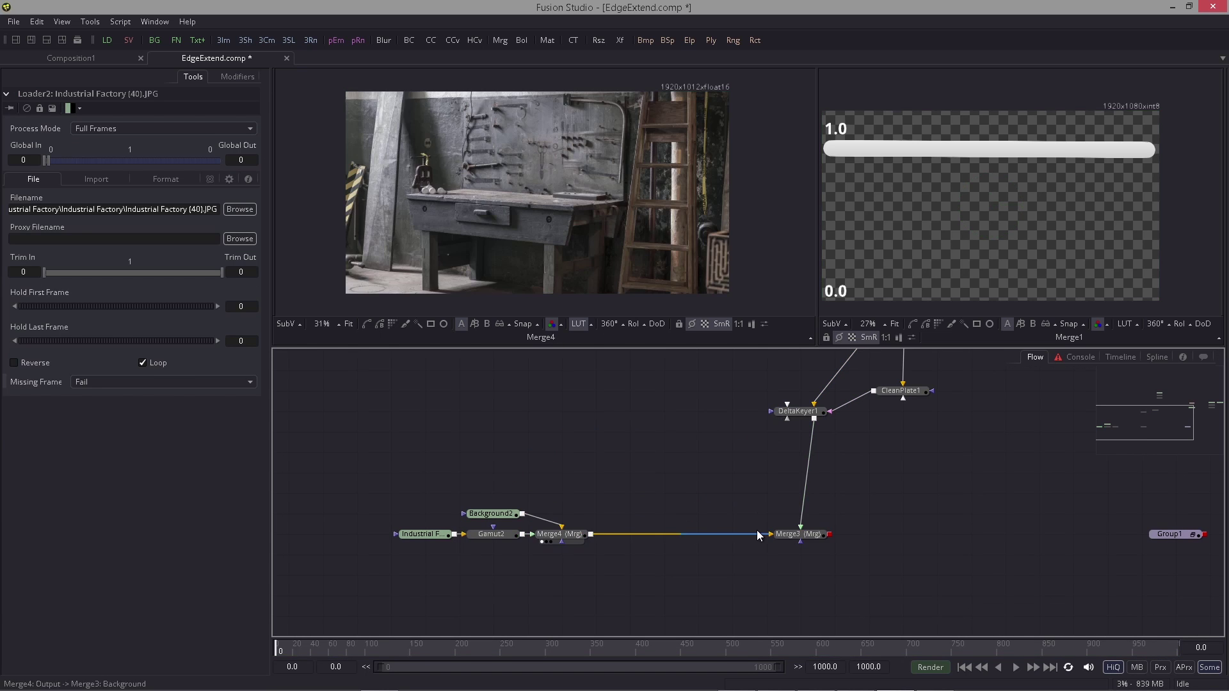
left_click(781, 541)
Step: Insert a Defocus node between Merge4 and Merge3 and set its Defocus Size to 6.78
left_click_drag(668, 507, 610, 512)
key("ctrl+space")
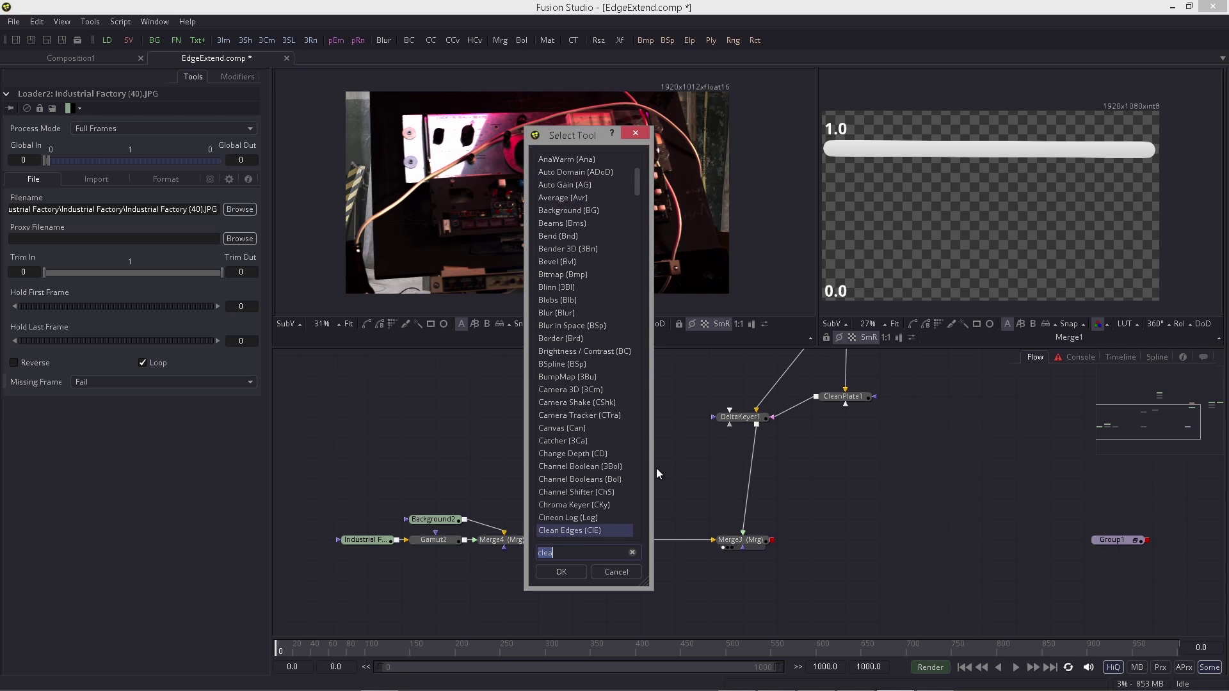
type("defo")
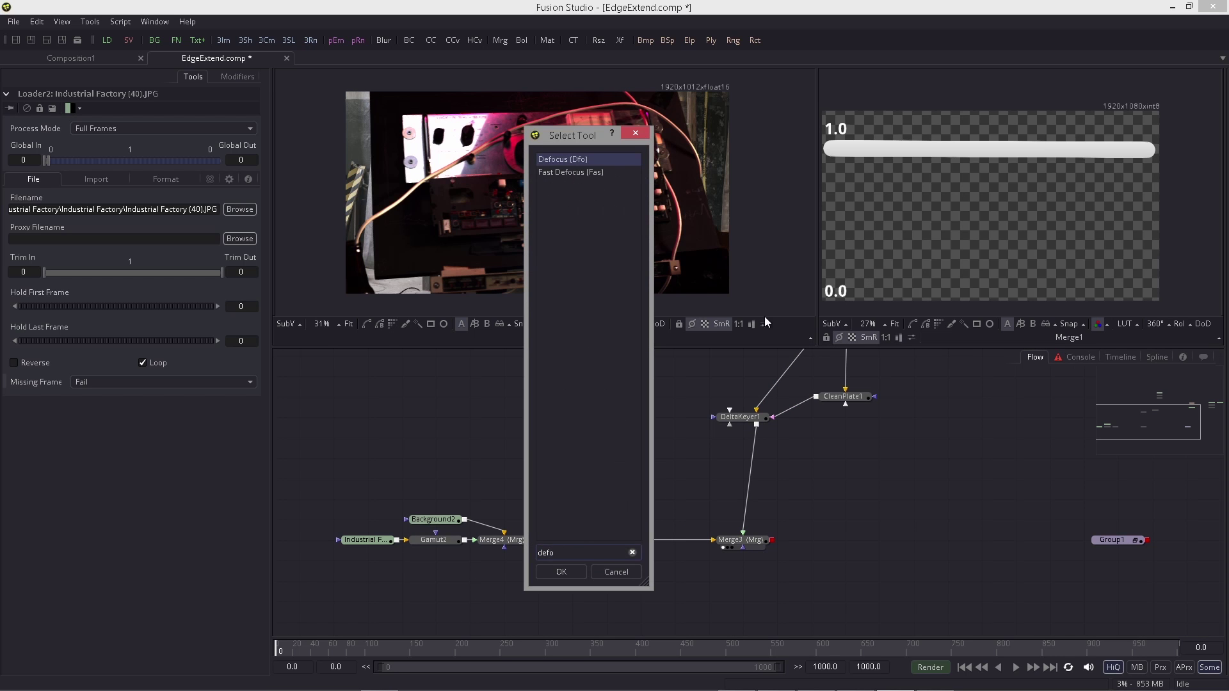
key("Return")
left_click(584, 520)
left_click_drag(585, 532, 601, 549)
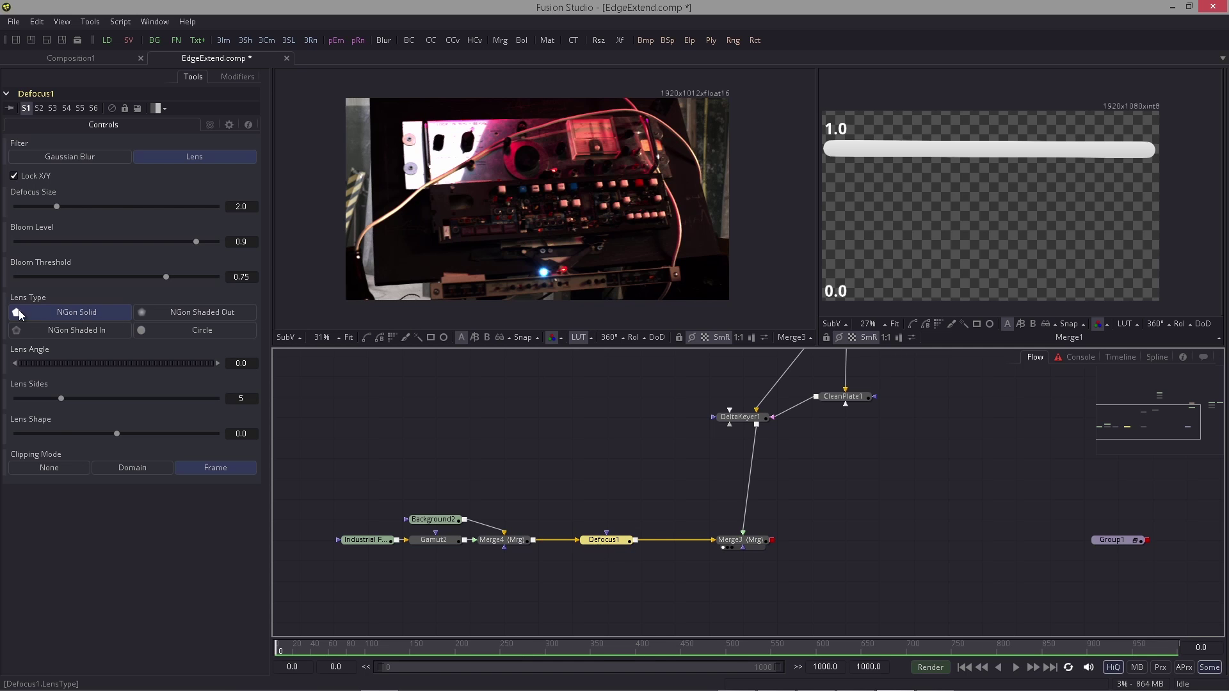
left_click_drag(57, 206, 157, 206)
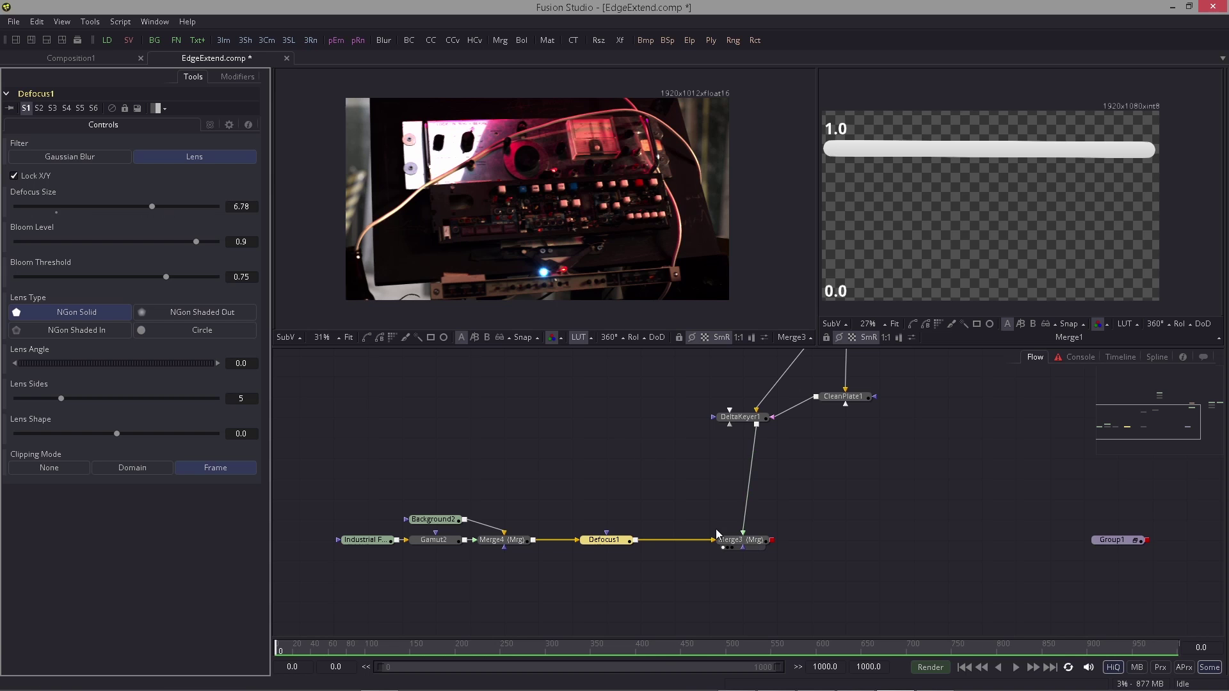
Step: Add a Color Corrector after Defocus1, set Saturation to 1.613 and add a slight tint with strength 0.0604
key("shift+space")
type("cc")
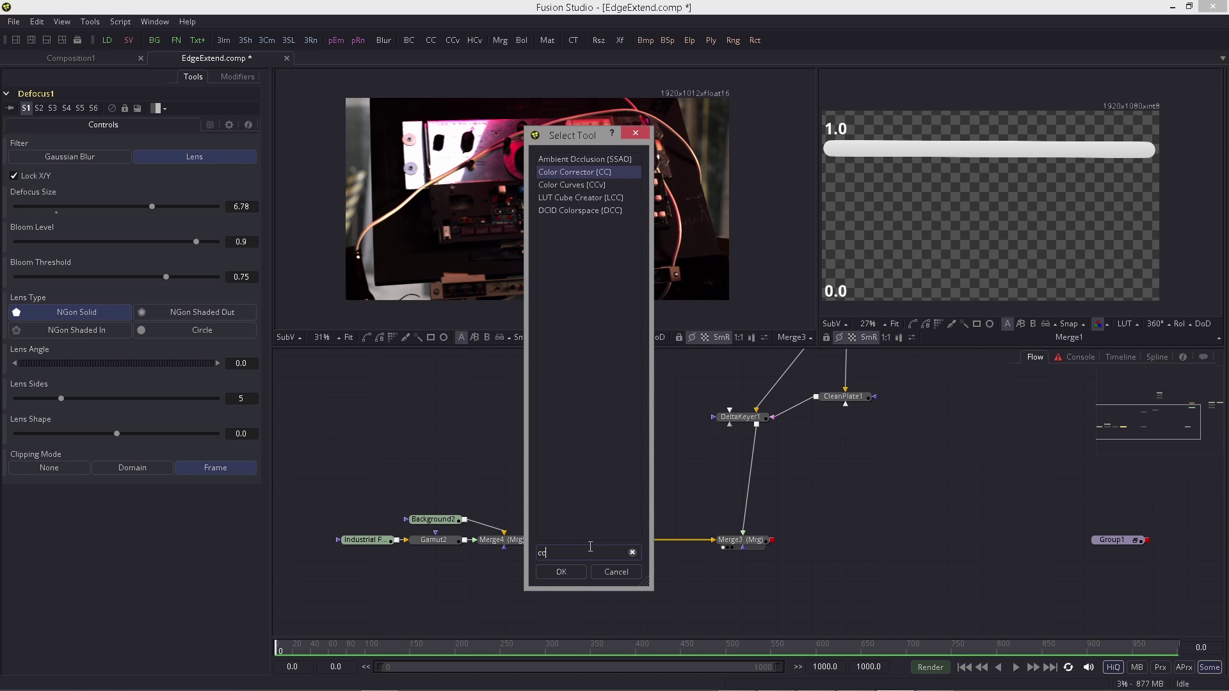
key("Return")
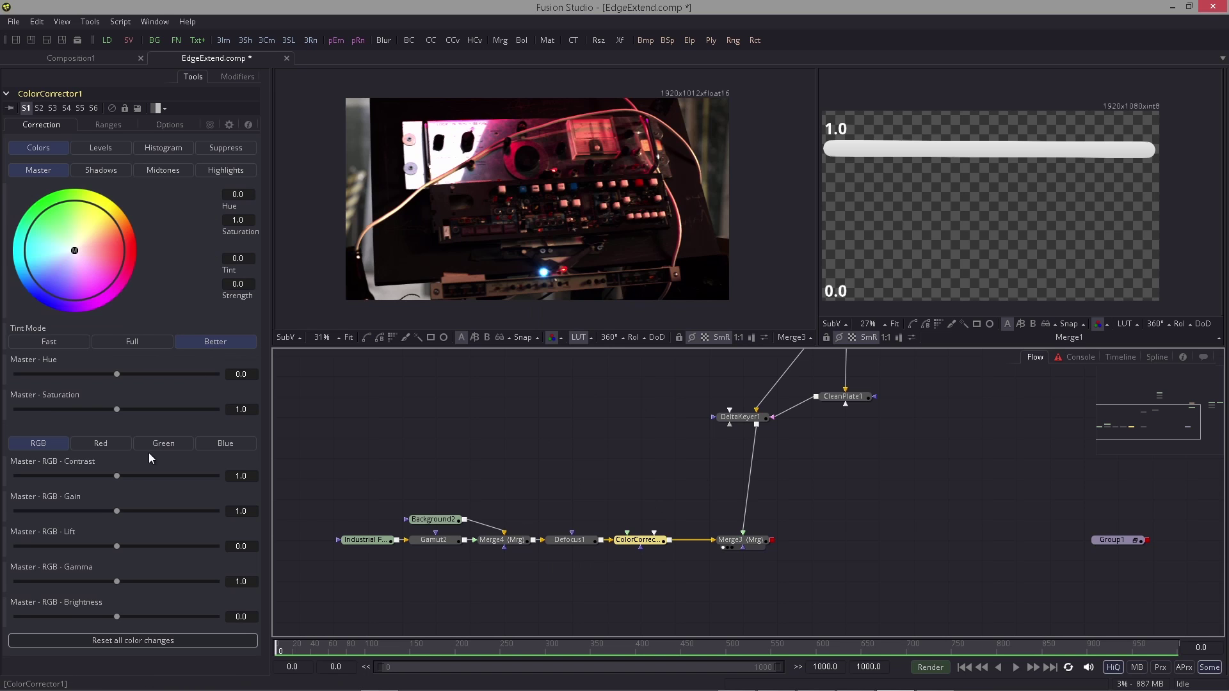
left_click_drag(125, 404, 178, 414)
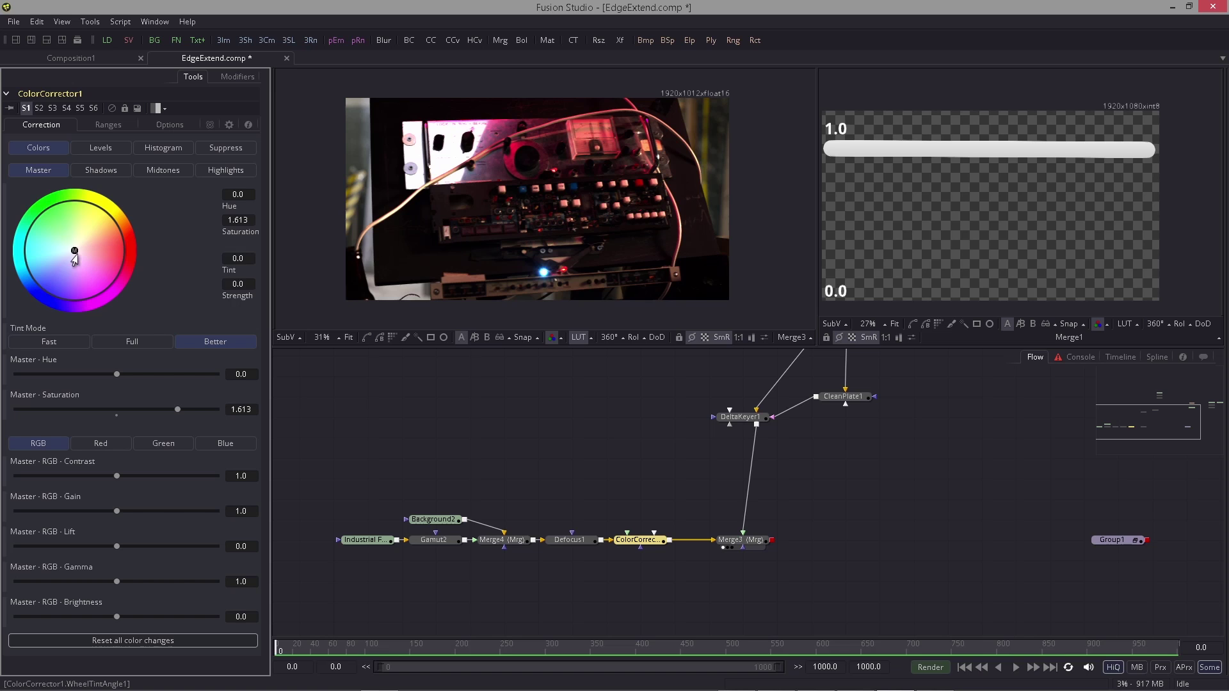
mouse_move(74, 250)
left_mouse_down()
mouse_move(65, 259)
mouse_move(79, 252)
left_mouse_up()
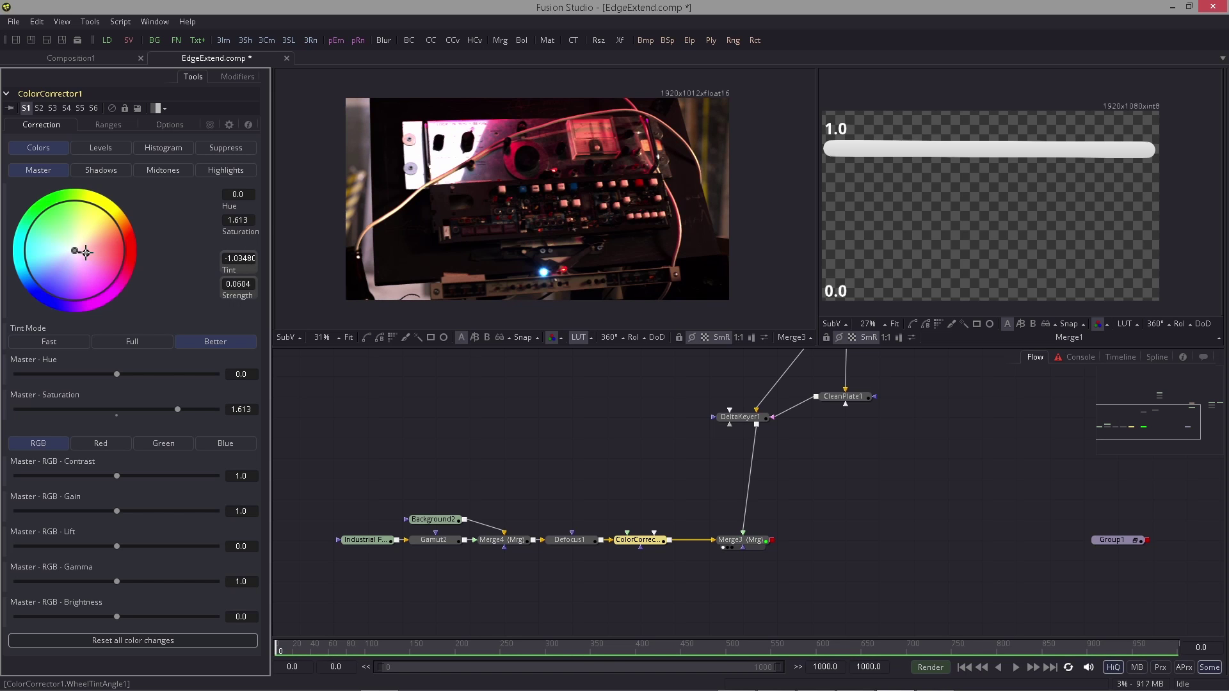
Step: Move Merge3 farther from the colour corrector, add a Gamut node to its output, and place it in line with the chain
left_click(643, 542)
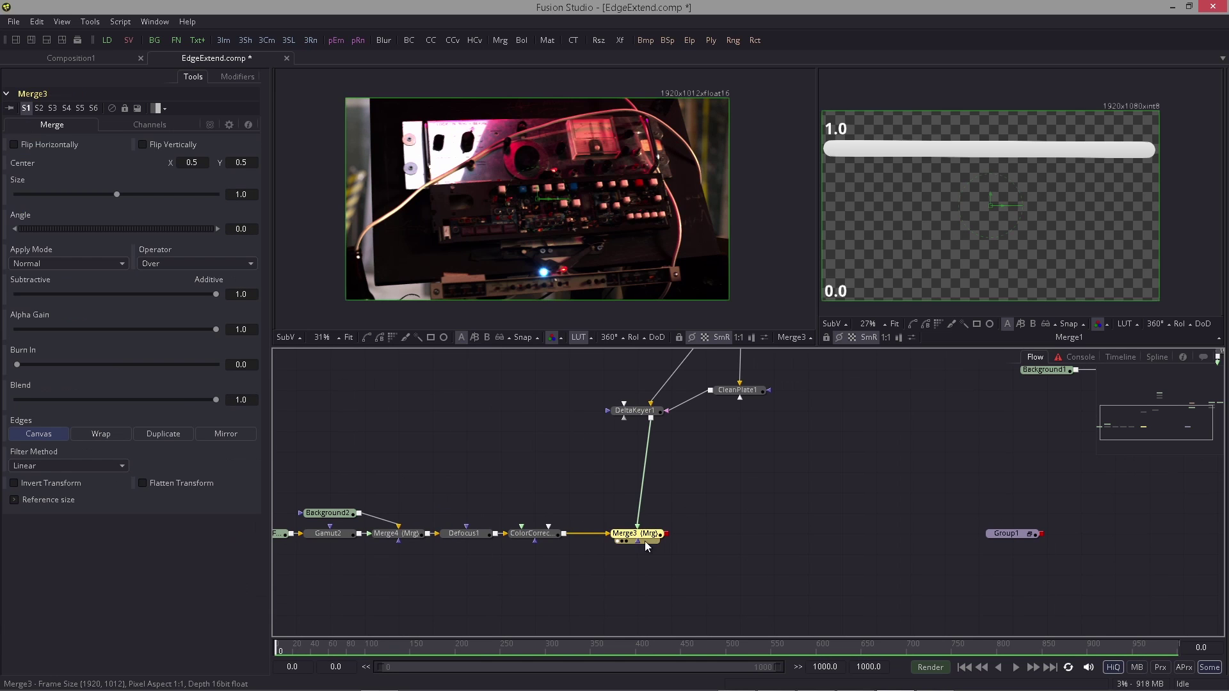
left_click_drag(647, 545, 680, 545)
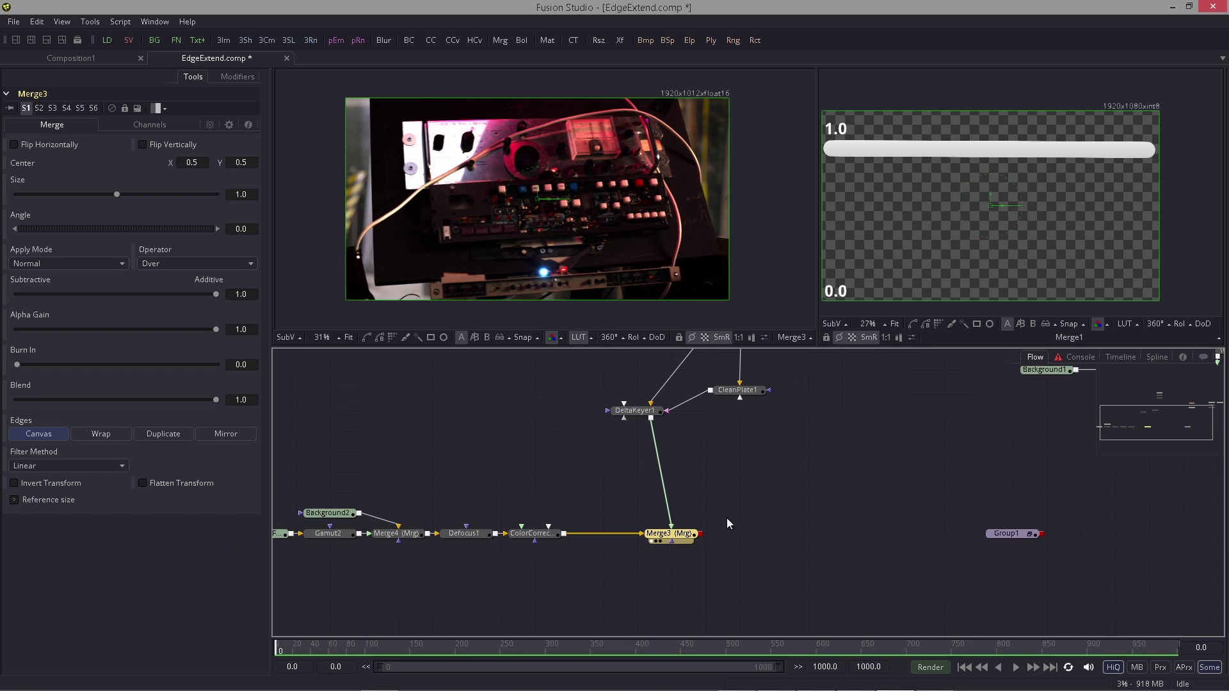
key("shift+space")
type("g")
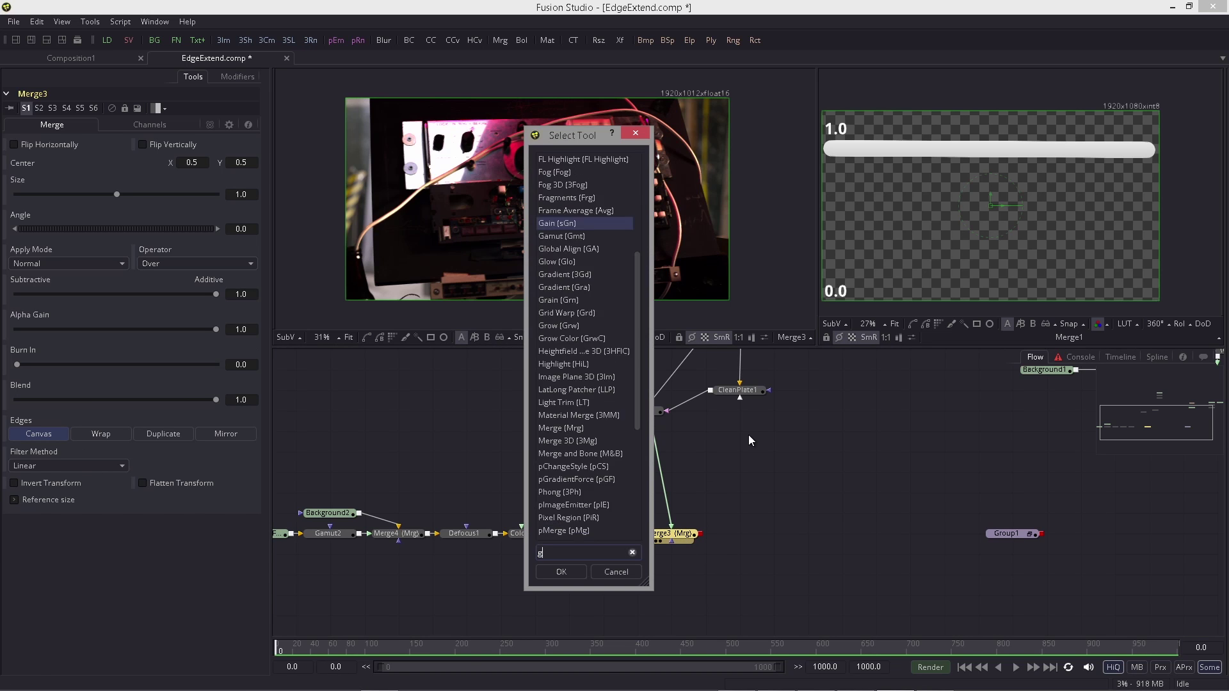
type("amut")
key("Return")
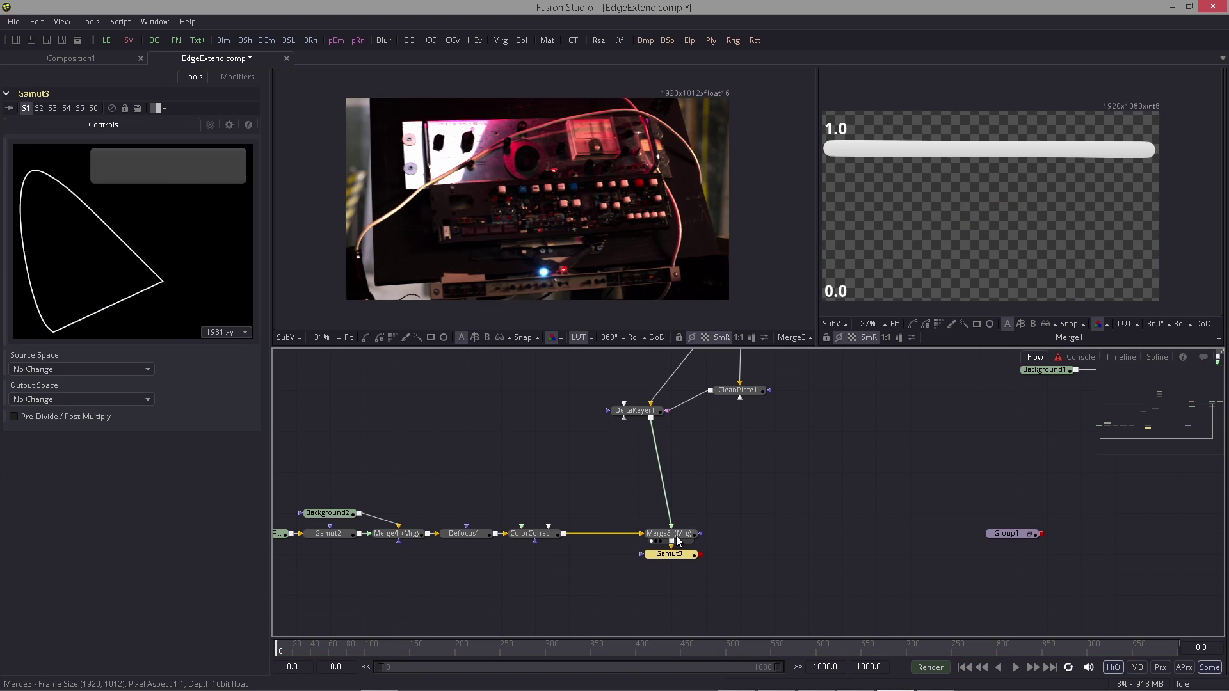
left_click_drag(675, 553, 808, 533)
Step: Show Gamut3 in the first viewer, turn that viewer's LUT off, and set the Gamut output space to sRGB
left_click(147, 399)
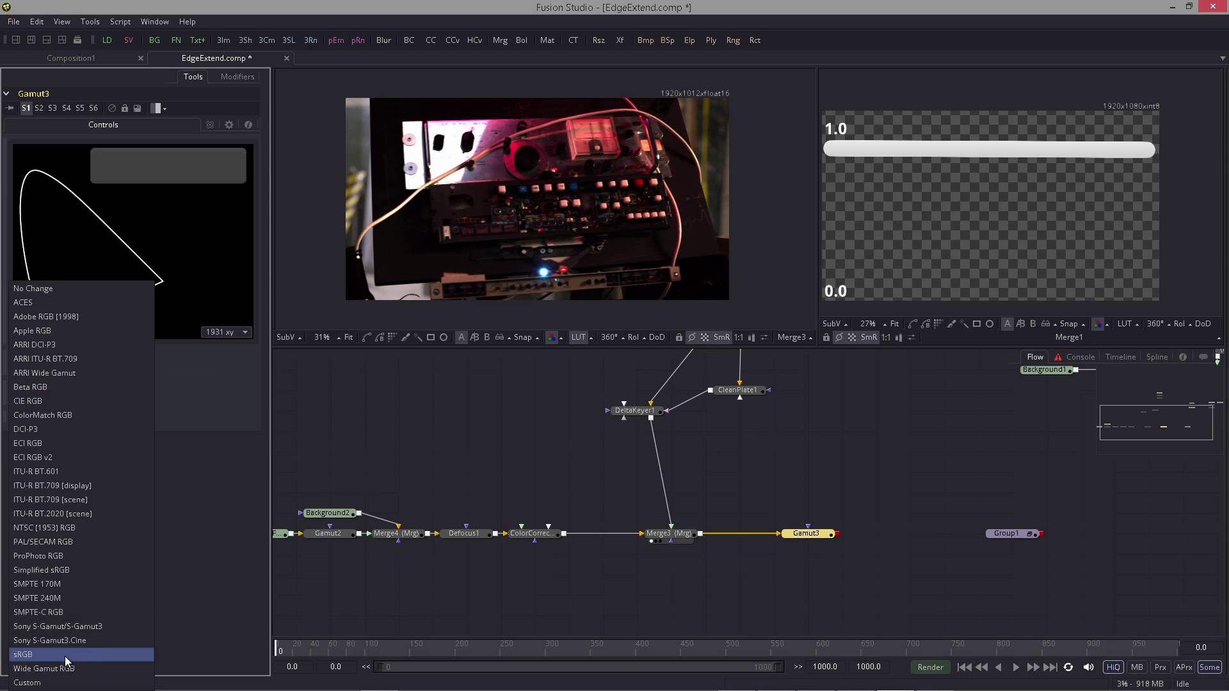
left_click(61, 640)
left_click_drag(827, 531, 624, 205)
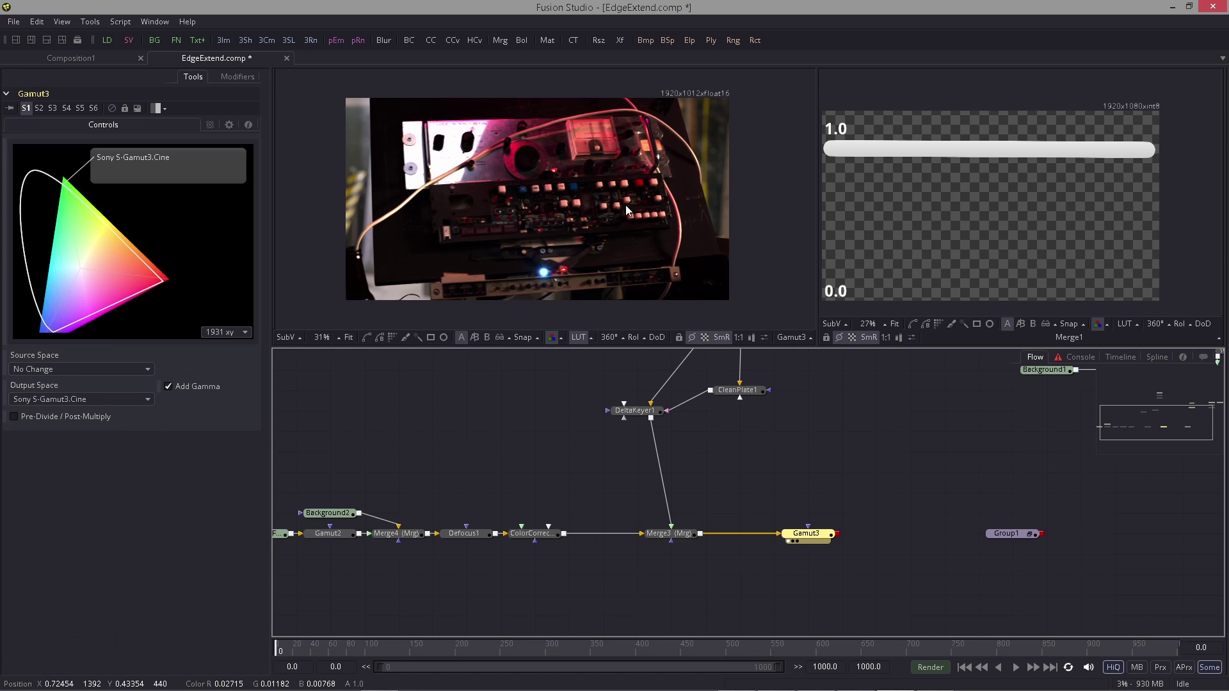
left_click(578, 338)
left_click(143, 399)
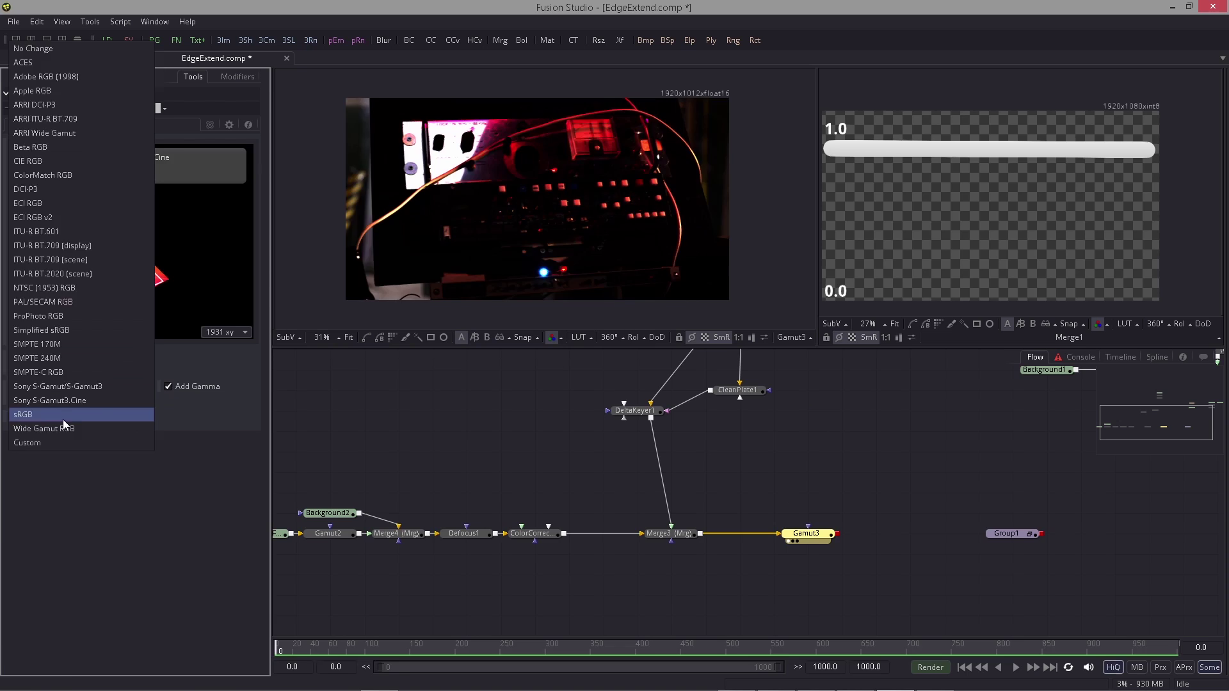
left_click(62, 420)
Step: Add a second Color Corrector after Gamut3 and select both nodes
left_click_drag(880, 478, 824, 471)
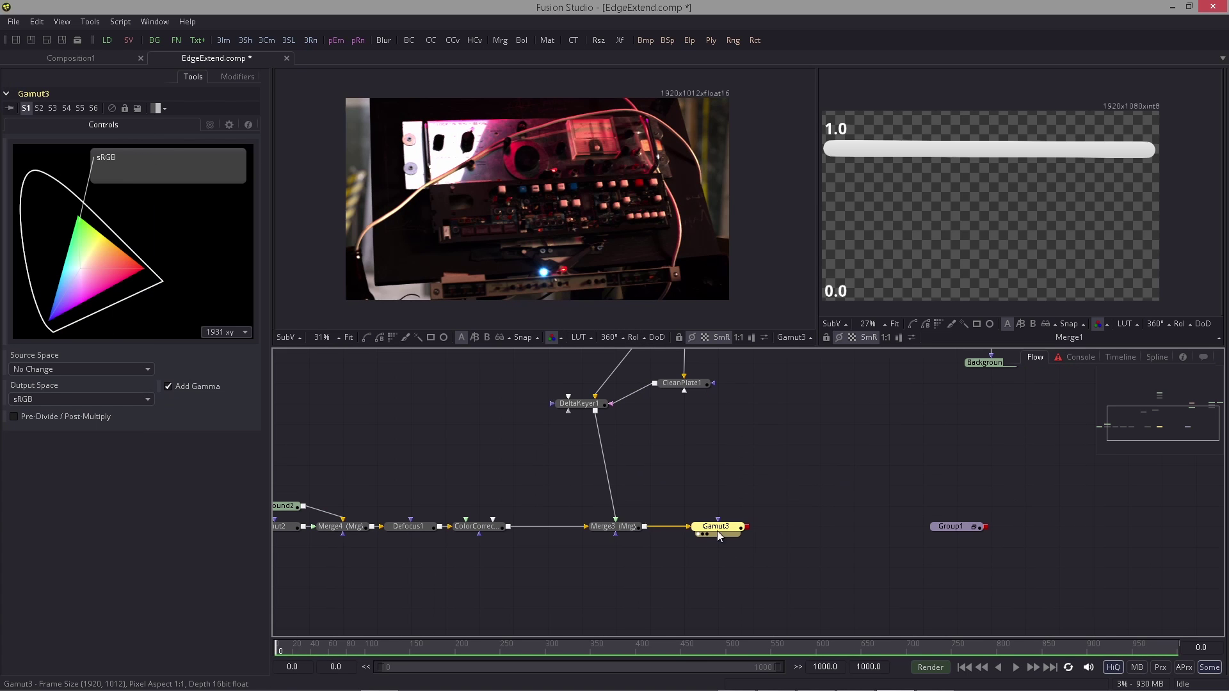
key("ctrl+space")
type("color")
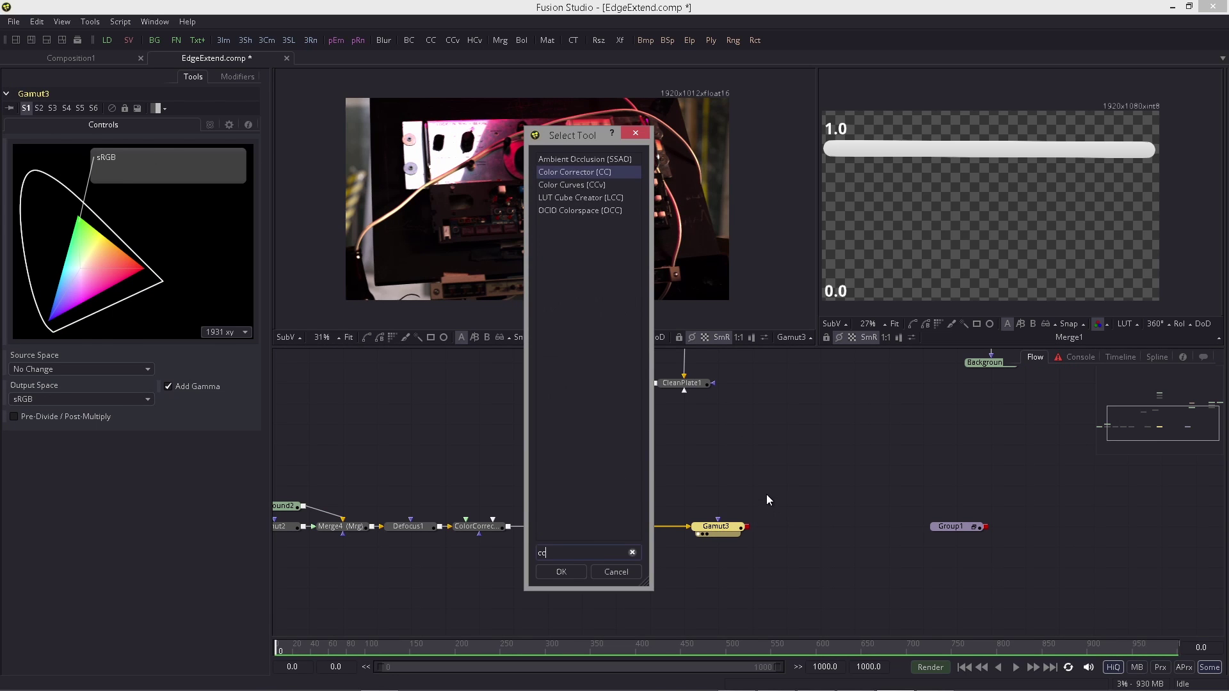
key("Return")
left_click_drag(682, 497, 794, 539)
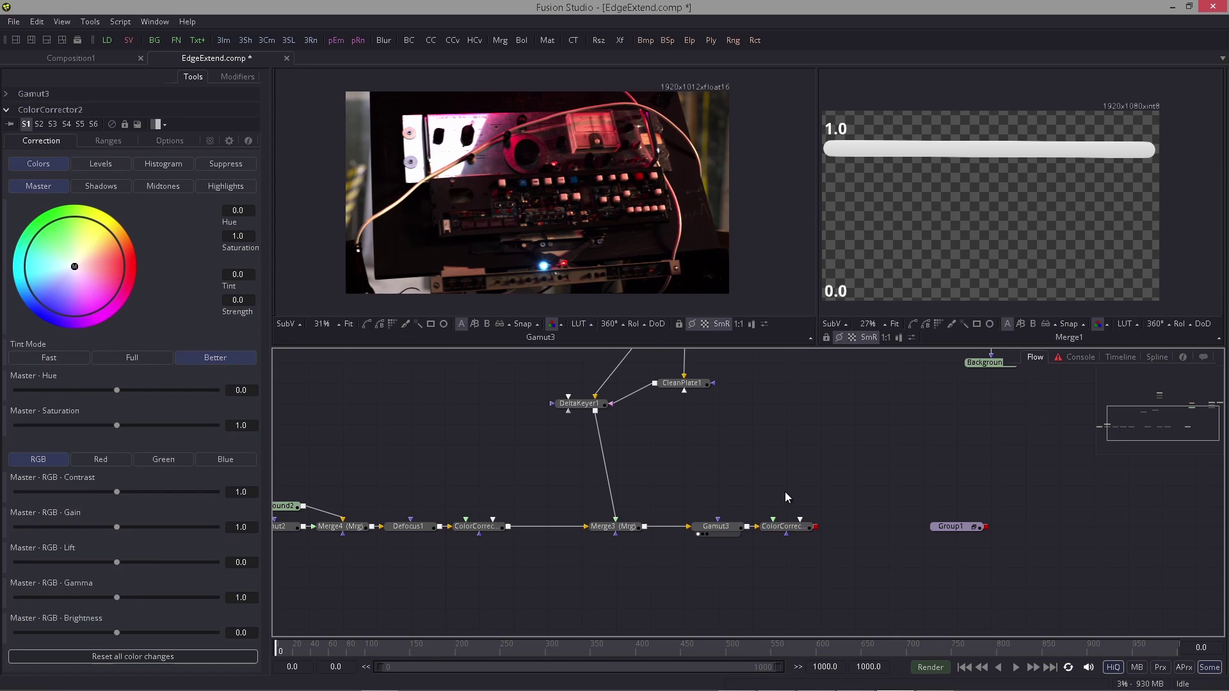
Step: Add a File LUT node after ColorCorrector2, show it in the first viewer, and load F-8700-LDG.cube as its LUT file
key("ctrl+space")
type("fil")
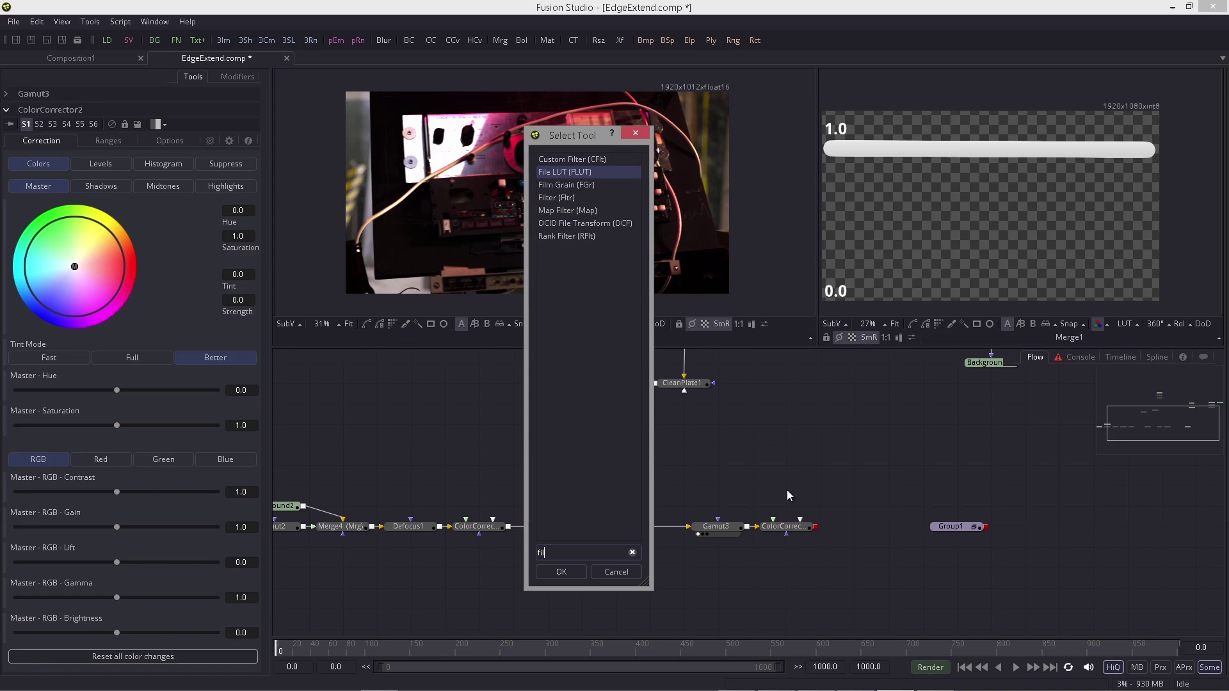
key("Return")
left_click_drag(794, 507, 678, 301)
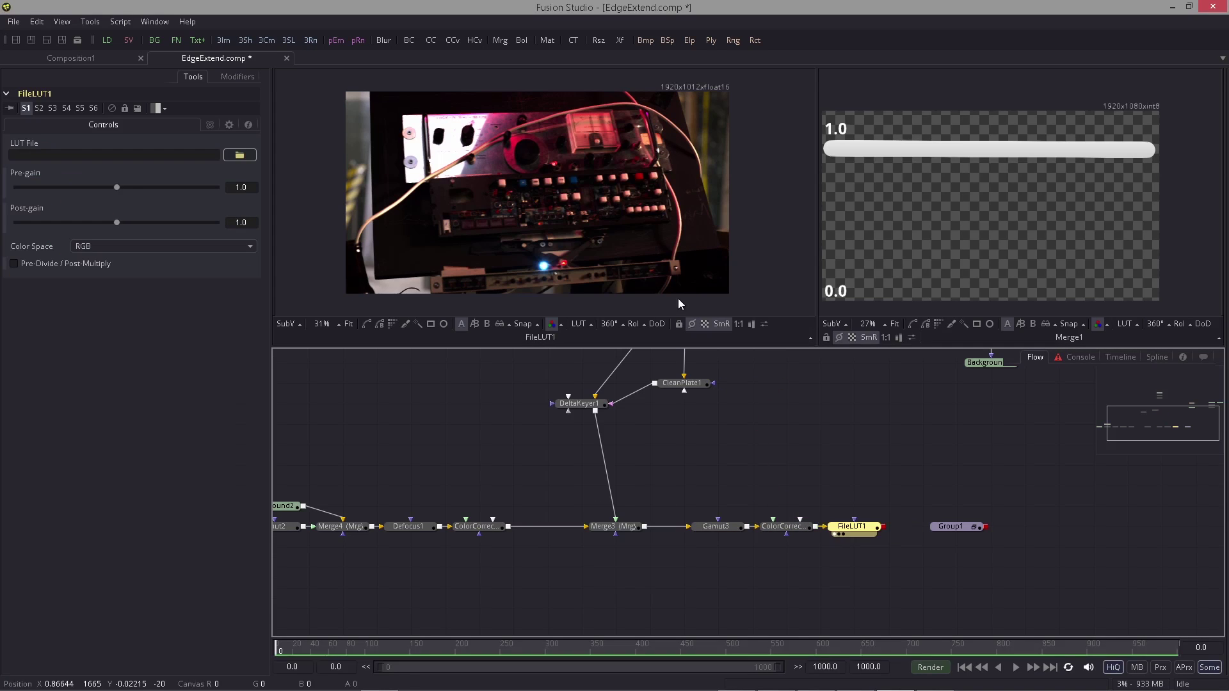
left_click(240, 156)
double_click(487, 282)
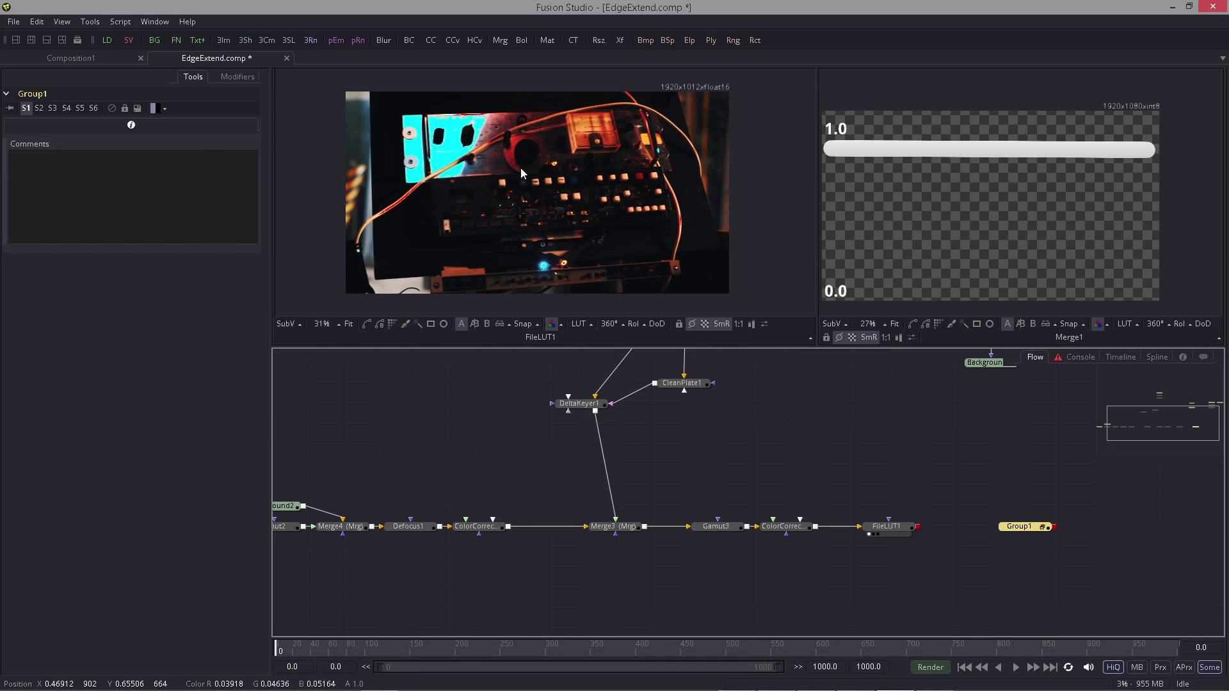
left_click(894, 522)
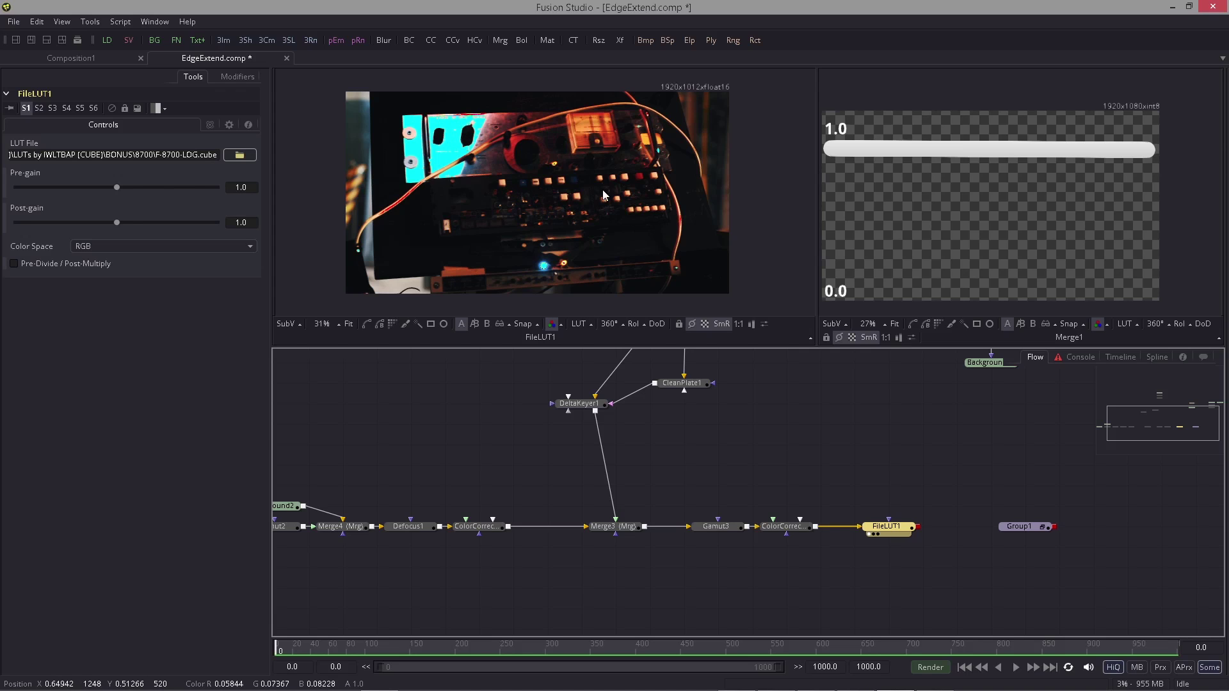
Step: Move FileLUT1 and Group1 farther along the flow and insert a Color Curves node between ColorCorrector2 and FileLUT1
left_click_drag(872, 471, 769, 440)
left_click(926, 501, "ctrl")
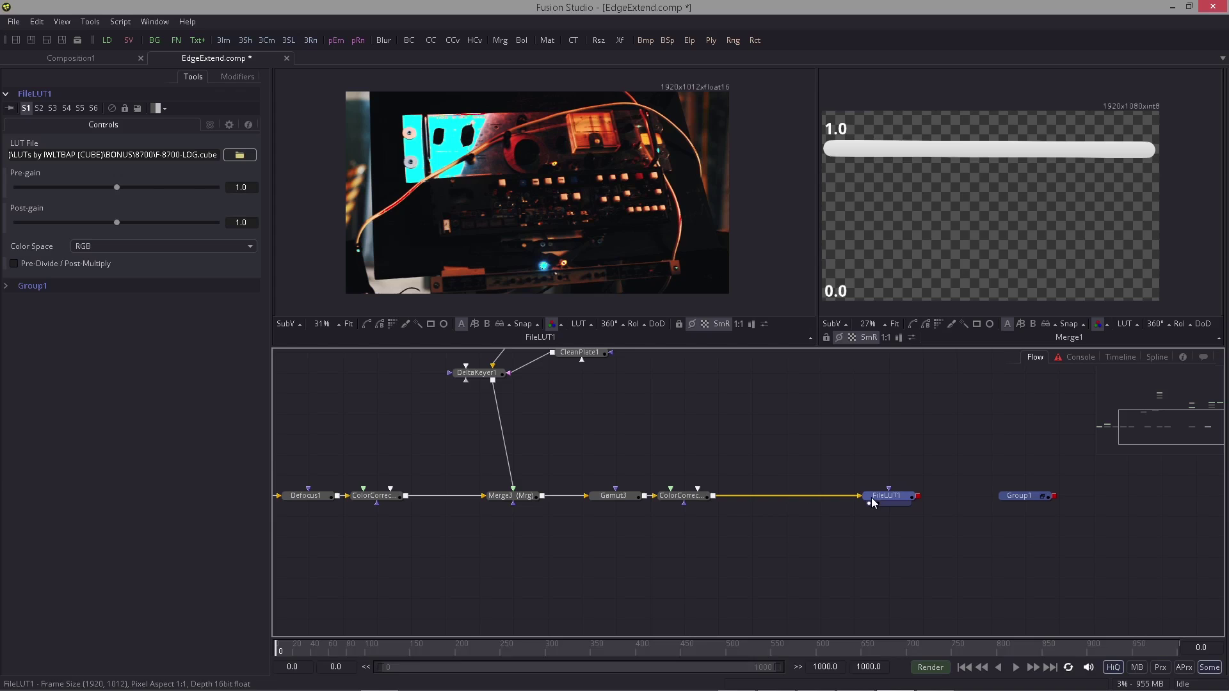
left_click(694, 496)
key("ctrl+space")
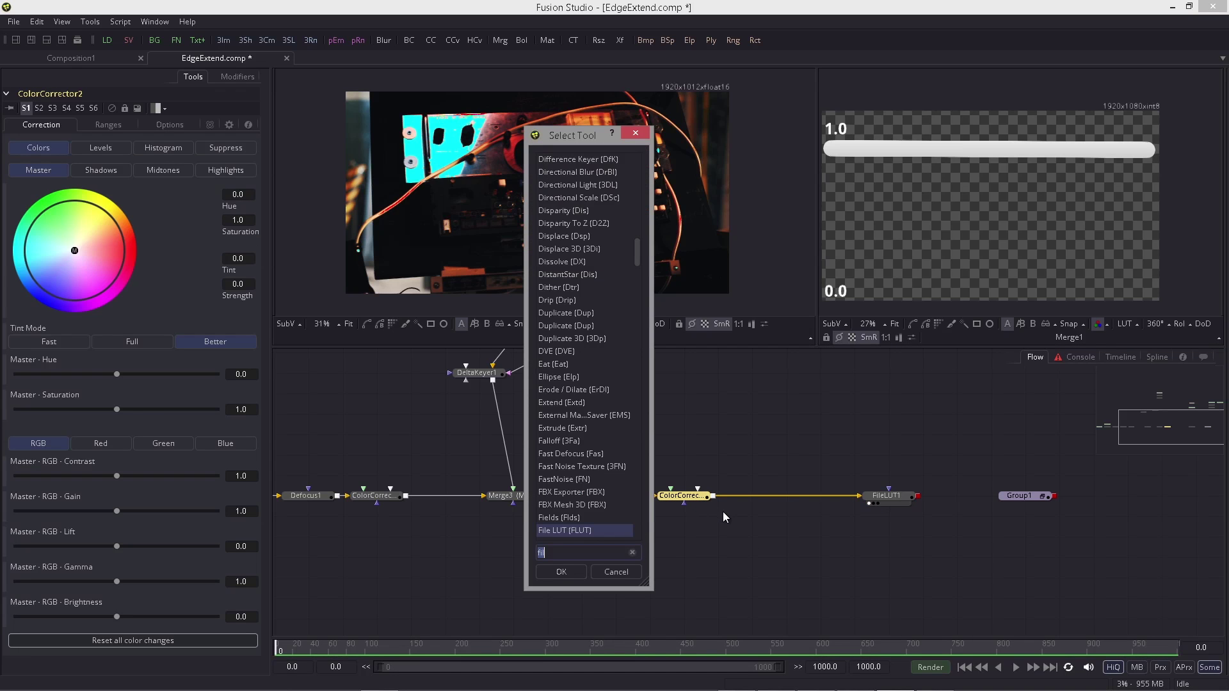
type("cc")
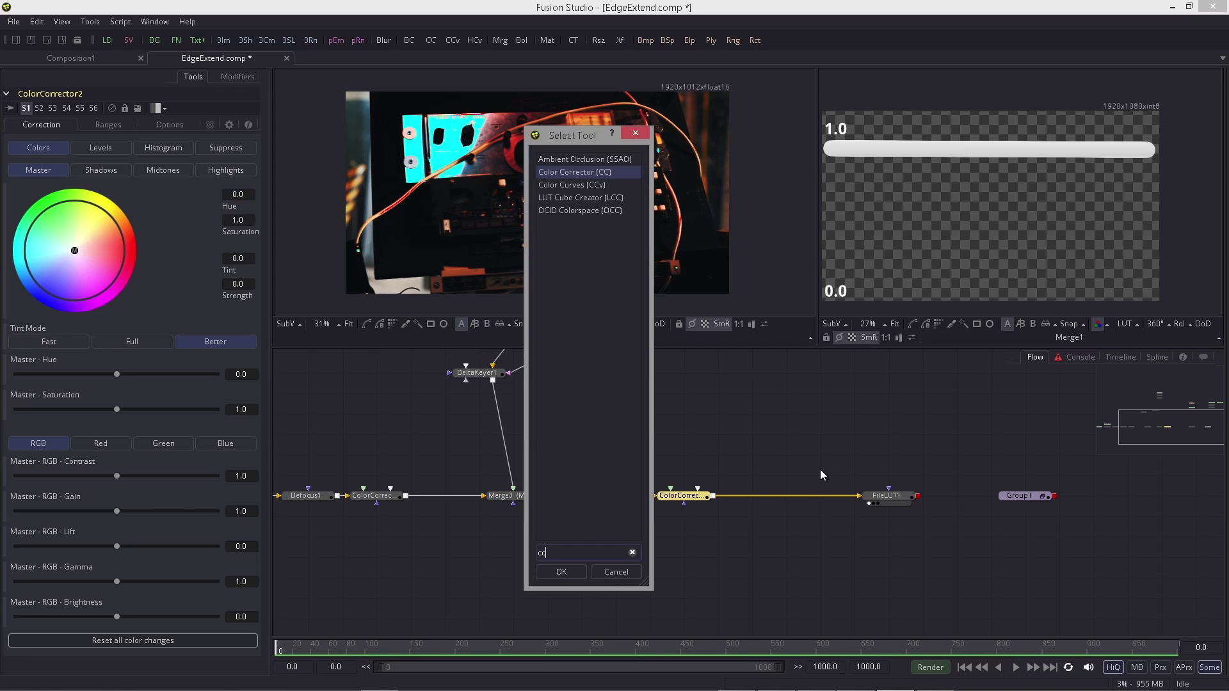
key("Down")
key("Return")
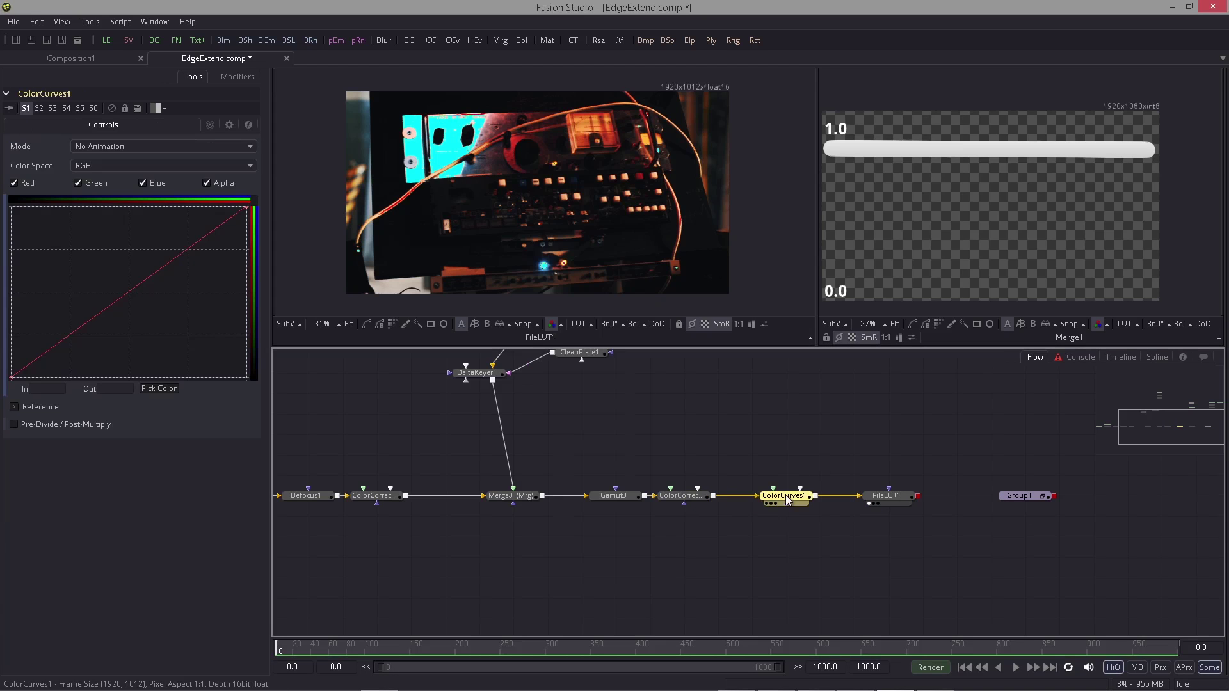
Step: Display the ColorCurves1 splines and add a curve point at about 1.11 in and 1.03 out, flattening the slope above 1.0
left_click(1157, 357)
left_click(306, 461)
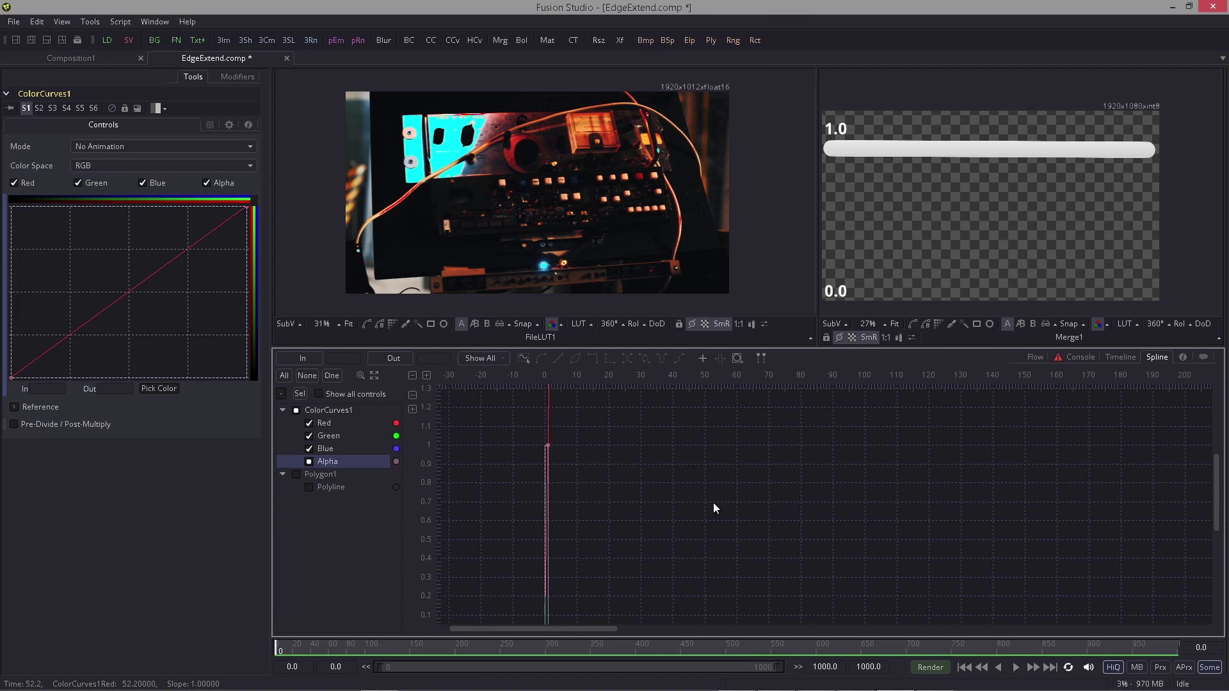
left_click(377, 375)
left_click_drag(853, 492, 672, 515)
scroll(902, 470, "down", 1)
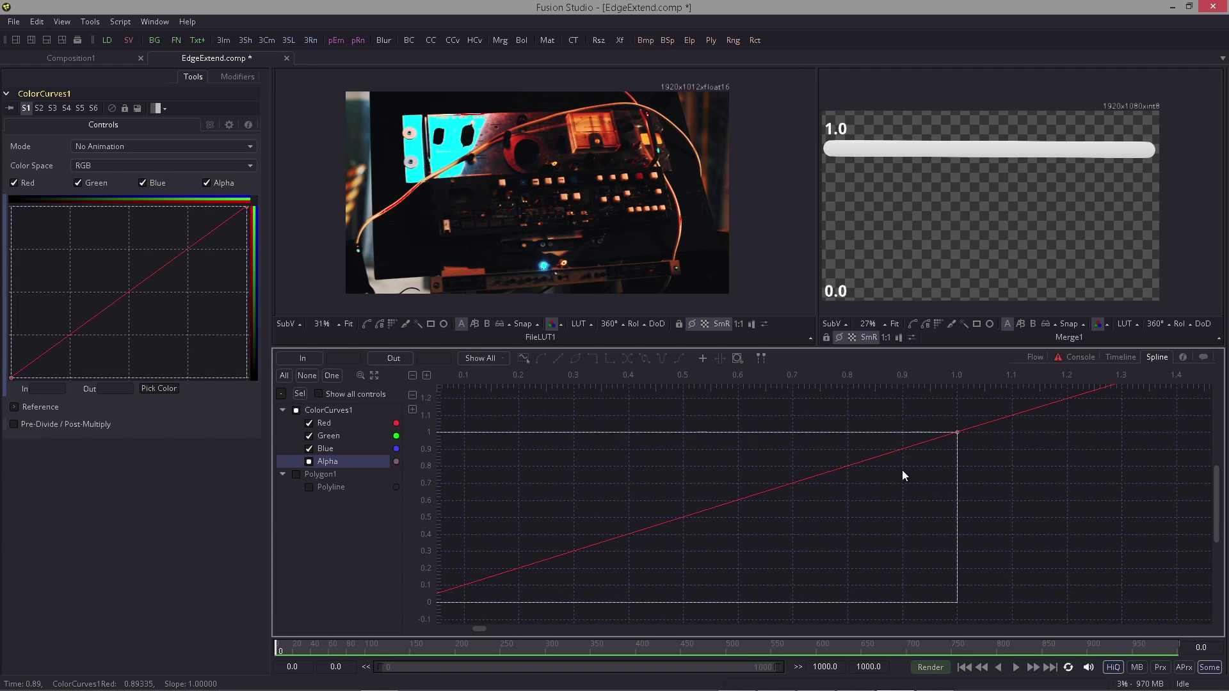
left_click_drag(901, 470, 777, 472)
left_click_drag(854, 460, 723, 505)
scroll(794, 512, "up", 1)
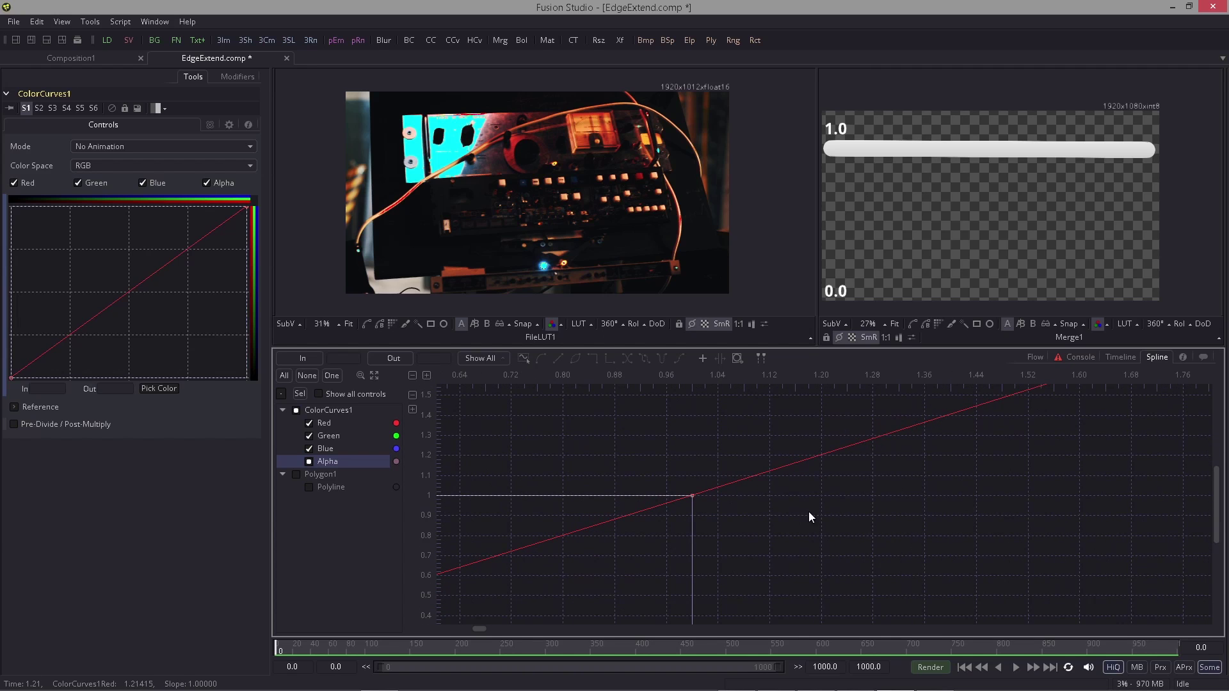
left_click(764, 488)
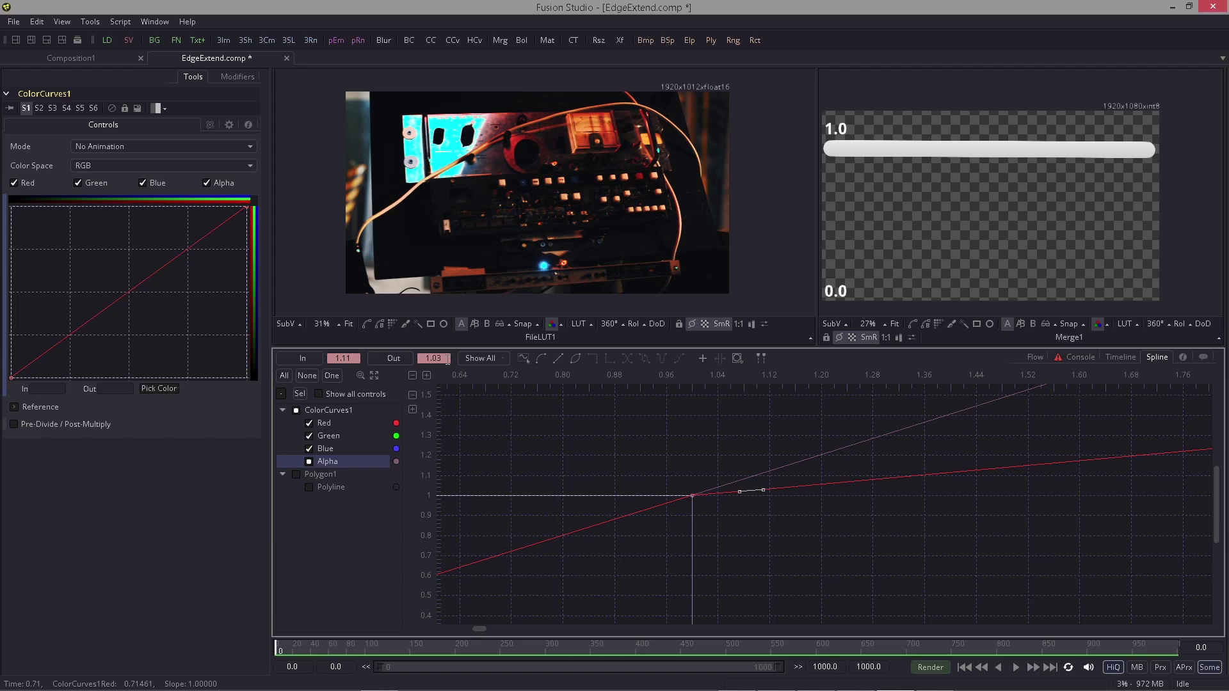
left_click(1036, 358)
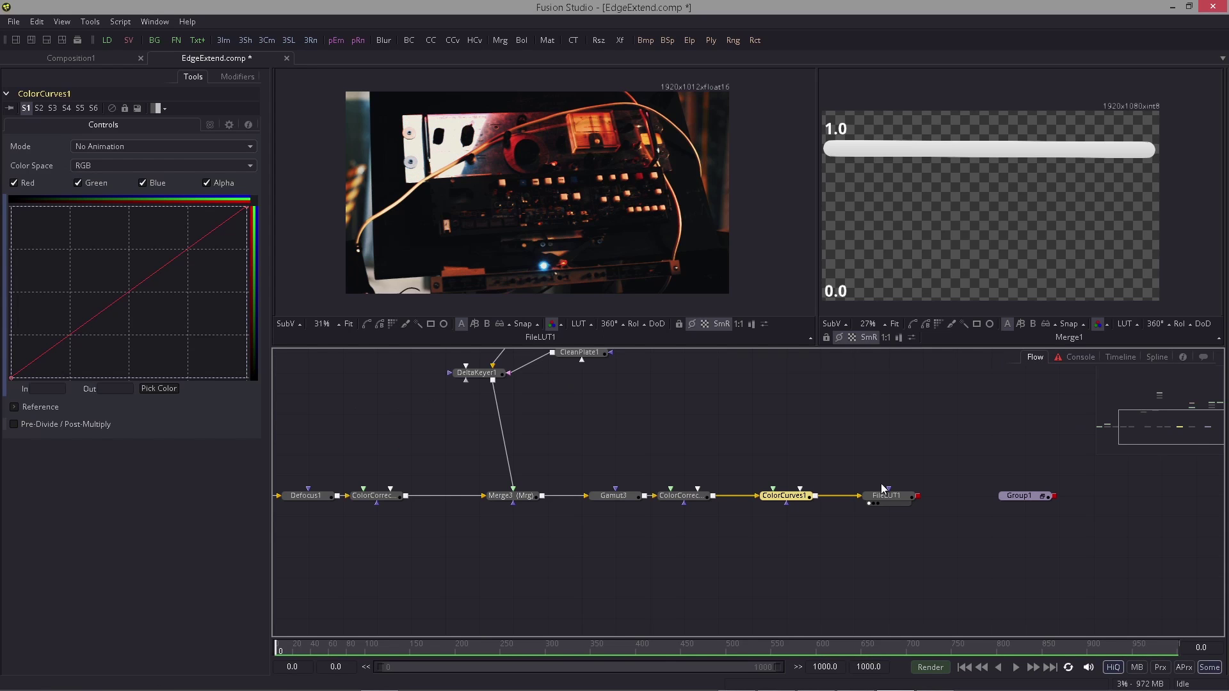
Step: Select ColorCorrector2 and lower its master saturation to 0.577
scroll(667, 422, "up", 3)
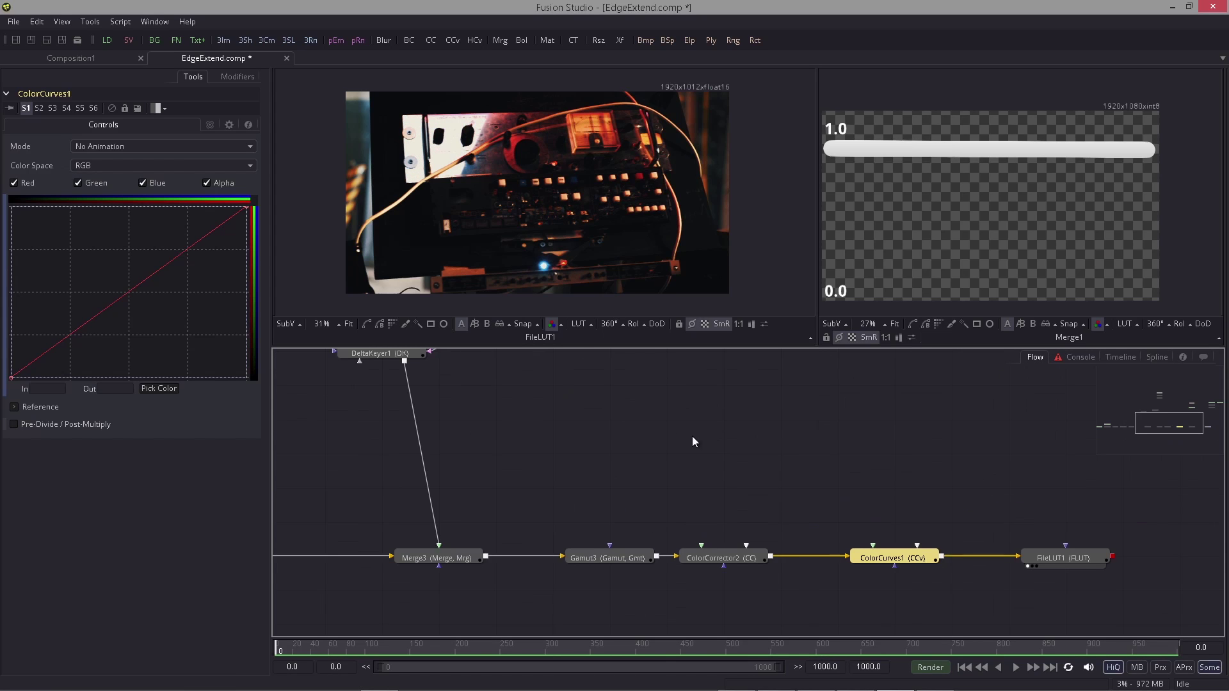
scroll(693, 436, "up", 3)
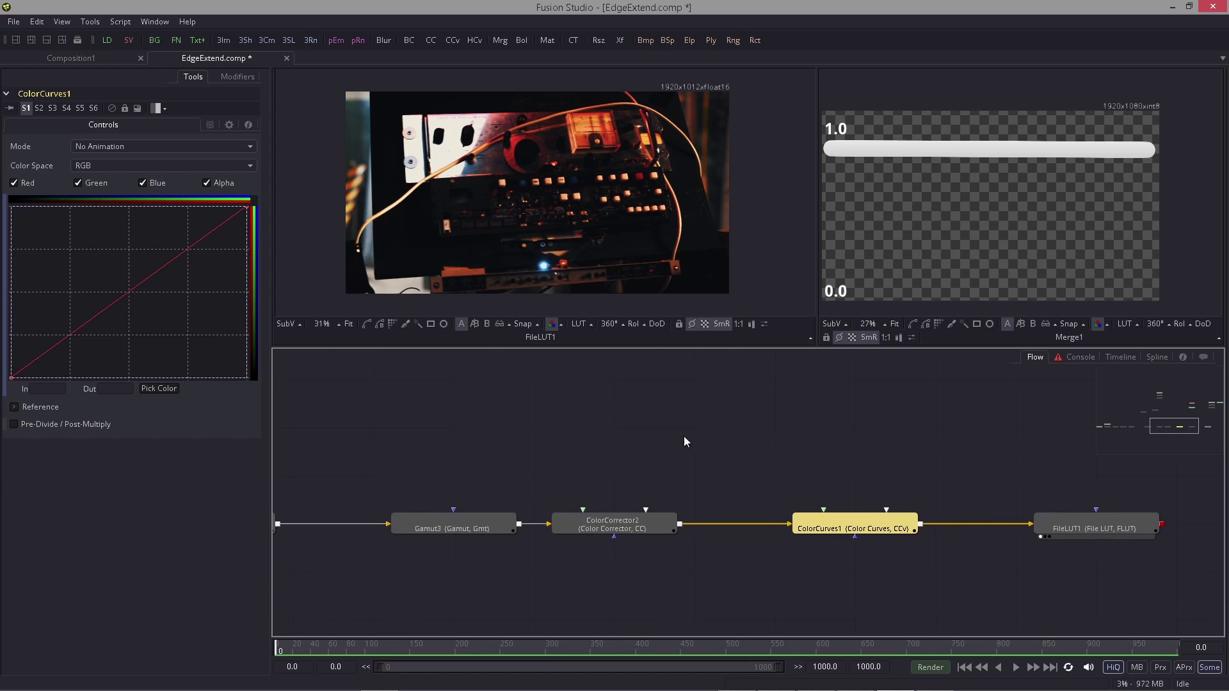
left_click(1069, 523)
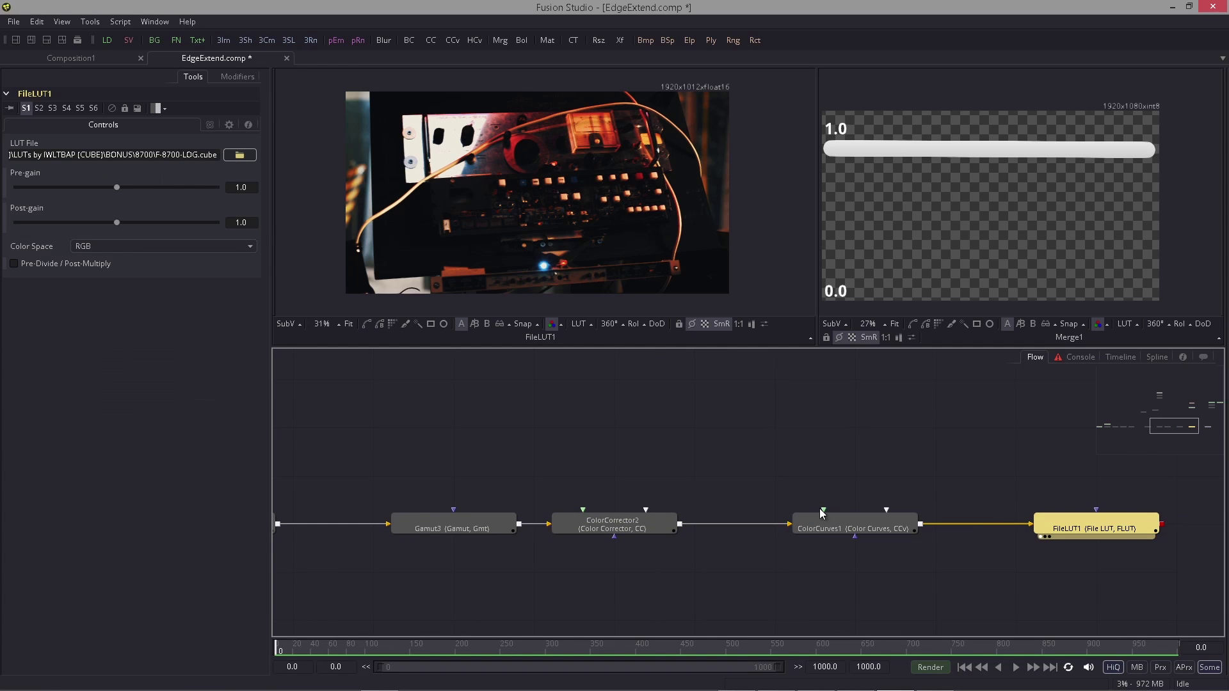
left_click_drag(667, 485, 763, 463)
left_click(726, 502)
left_click_drag(525, 432, 571, 450)
scroll(571, 450, "left", 3)
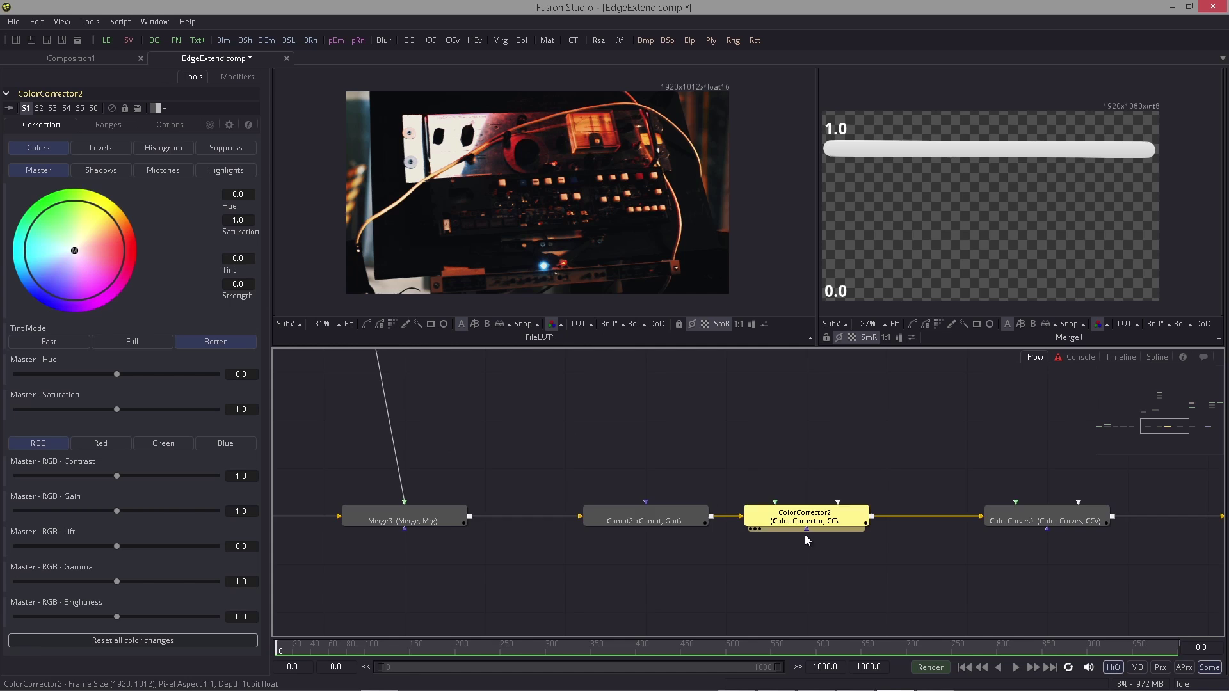
left_click_drag(500, 519, 549, 493)
left_click_drag(116, 409, 63, 401)
scroll(697, 448, "right", 5)
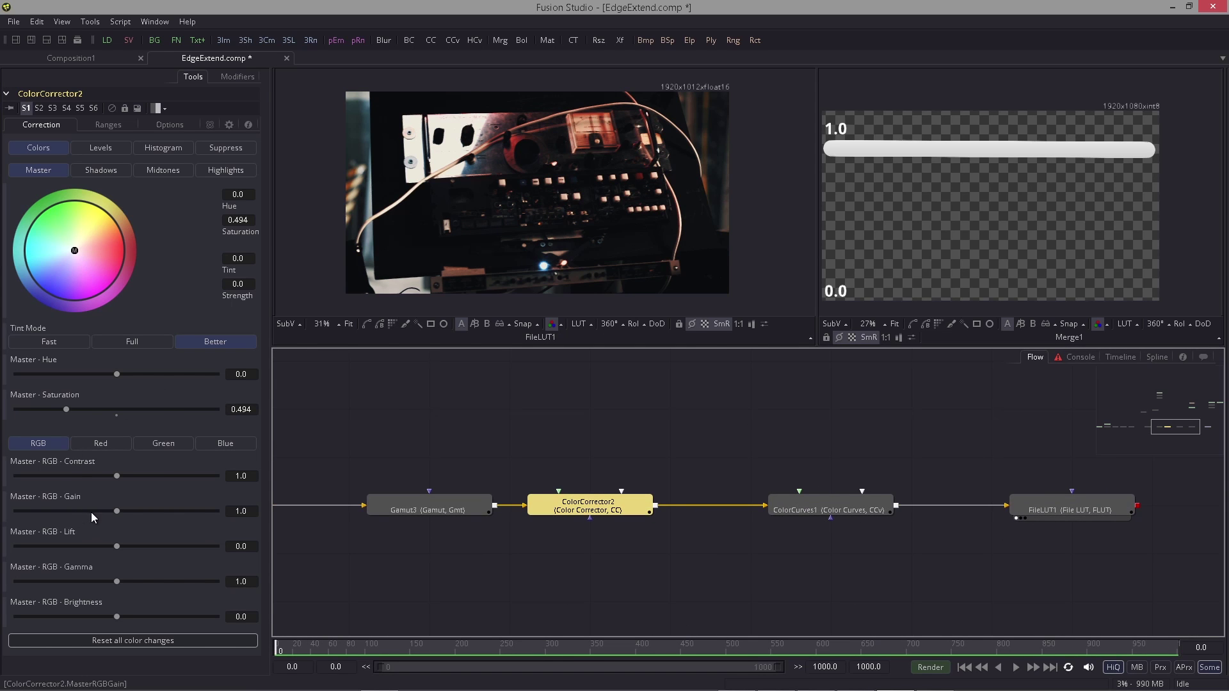
left_click_drag(55, 413, 78, 410)
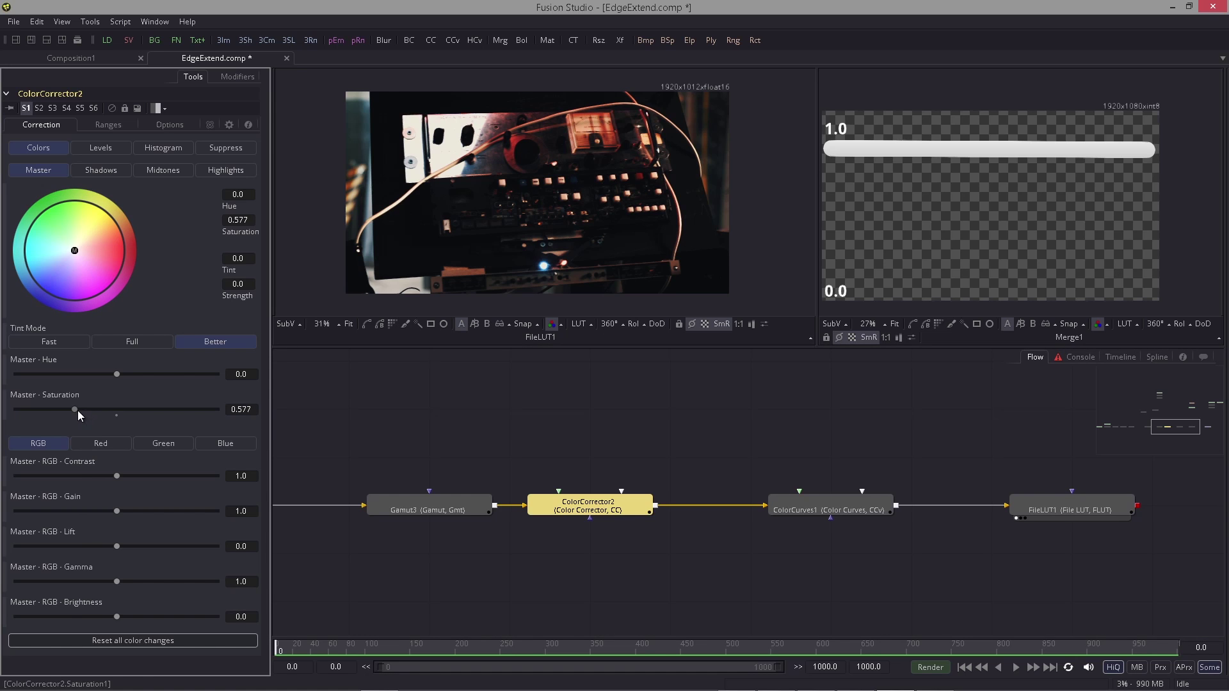
Step: In ColorCorrector2, set the master RGB contrast to 0.821 and tint the image toward cyan-green with a strength of 0.067
left_click_drag(117, 476, 109, 477)
left_click_drag(108, 475, 110, 475)
left_click_drag(75, 252, 53, 256)
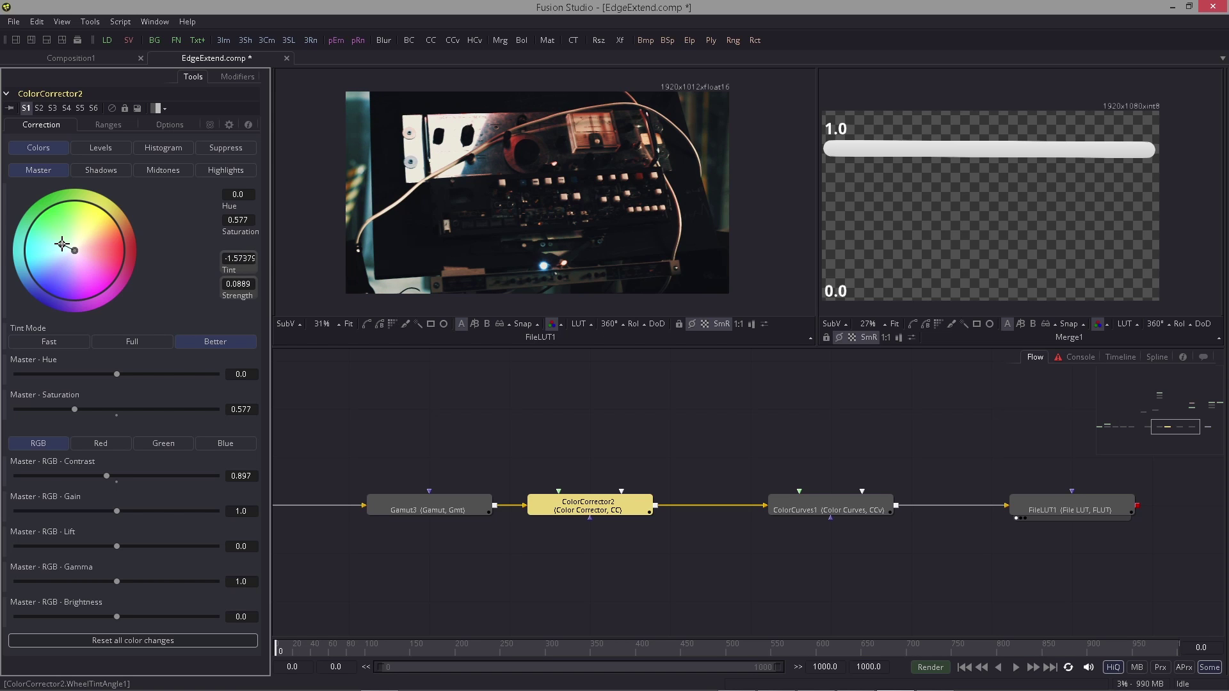
left_click_drag(62, 243, 64, 244)
left_click_drag(106, 475, 100, 476)
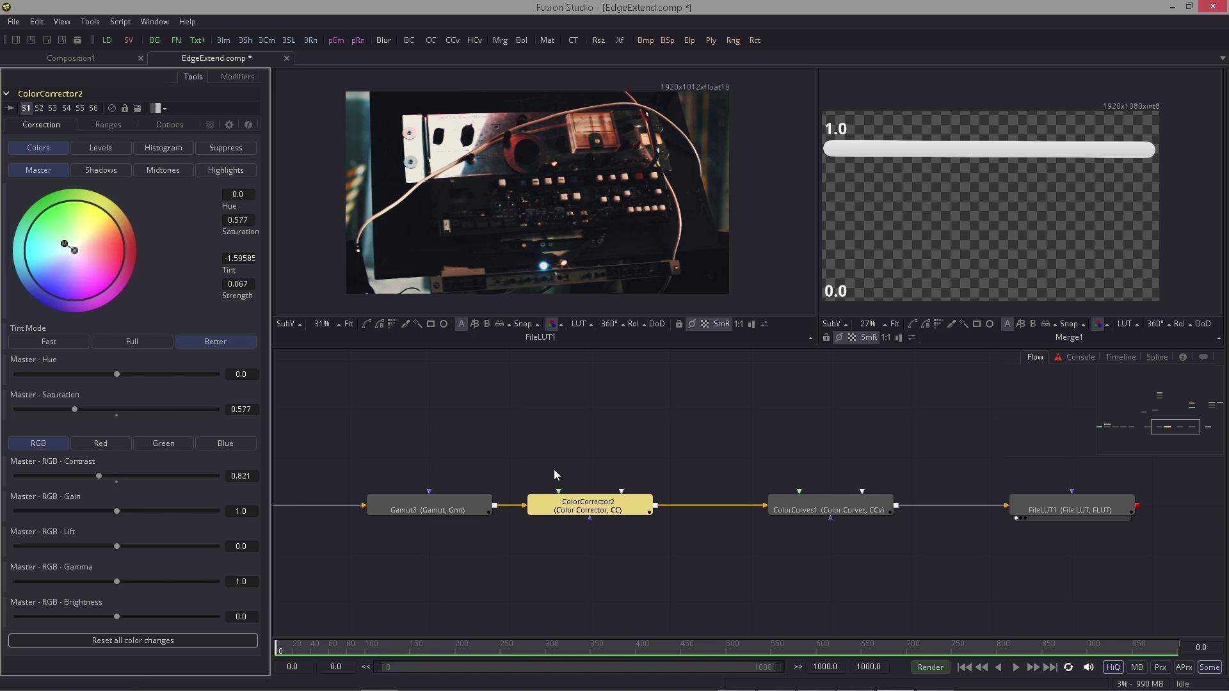
Step: Select the reference-bar node group from Background1 to Merge1 and move it closer to the main composite chain
left_click_drag(510, 443, 483, 450)
left_click(452, 217)
left_click_drag(550, 216, 578, 220)
scroll(578, 220, "up", 1)
scroll(578, 221, "up", 1)
scroll(578, 449, "down", 5)
left_click_drag(585, 430, 872, 363)
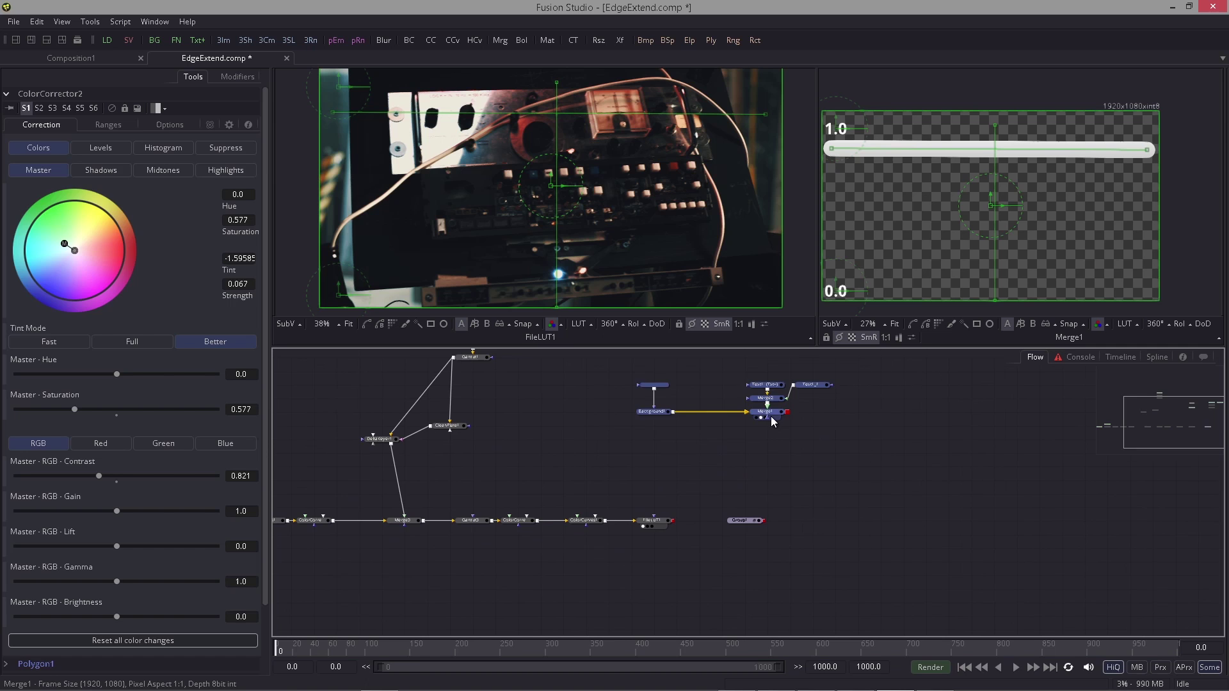
left_click_drag(770, 416, 678, 457)
Step: Move Gamut3, ColorCorrector2, ColorCurves1 and FileLUT1 farther along the flow to open a gap after Merge3
scroll(531, 556, "up", 5)
left_click_drag(513, 455, 922, 505)
left_click_drag(521, 491, 640, 491)
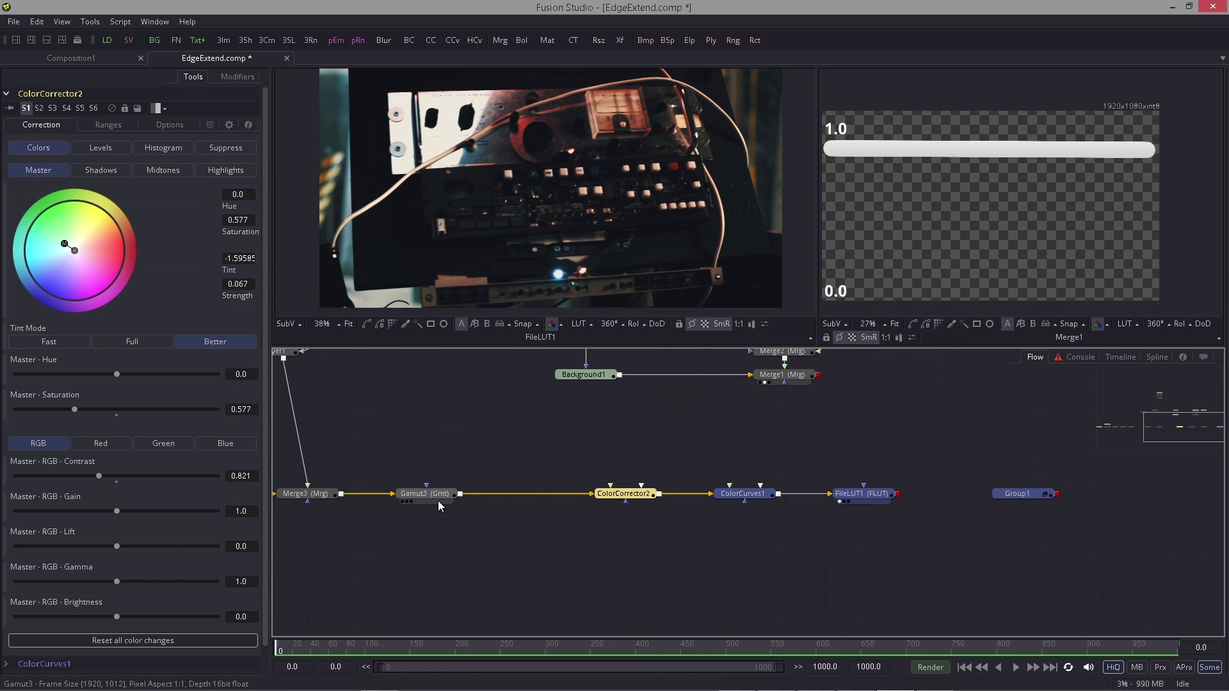
left_click_drag(413, 497, 533, 498)
left_click_drag(478, 469, 999, 532)
left_click_drag(533, 494, 612, 494)
left_click(585, 478)
Step: Move the reference-bar node group from Background1 to Merge1 aside to clear the space above the gap after Merge3
left_click_drag(718, 435, 703, 474)
scroll(703, 475, "down", 1)
left_click_drag(552, 370, 850, 446)
left_click_drag(743, 425, 995, 389)
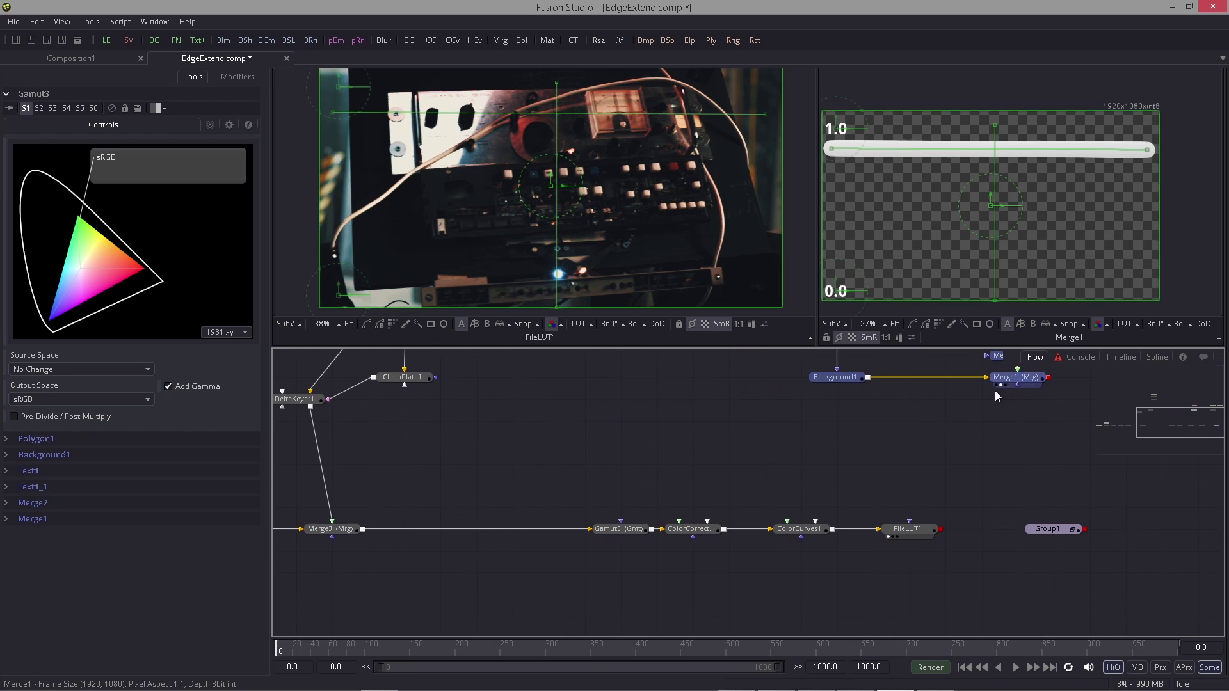
Step: Place Group1 above the gap, merge it over the Merge3 output ahead of Gamut3, and show the new Merge in the first viewer
left_click_drag(1055, 532, 478, 446)
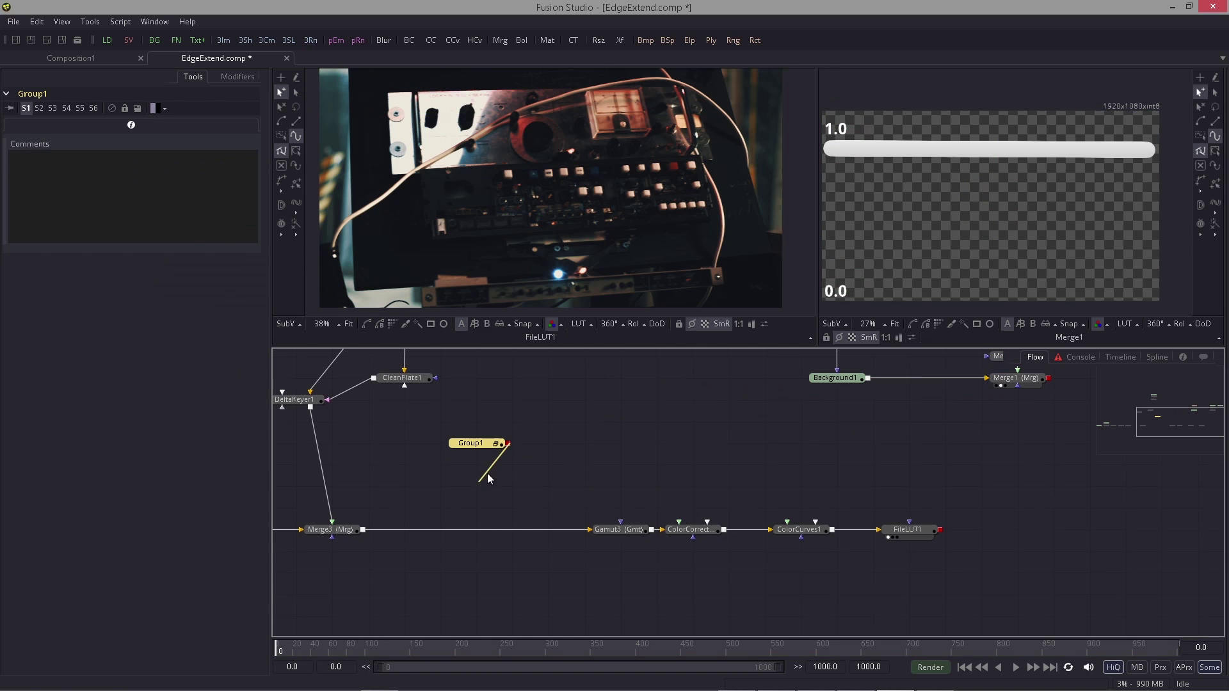
left_click_drag(368, 529, 392, 531)
left_click_drag(467, 529, 475, 222)
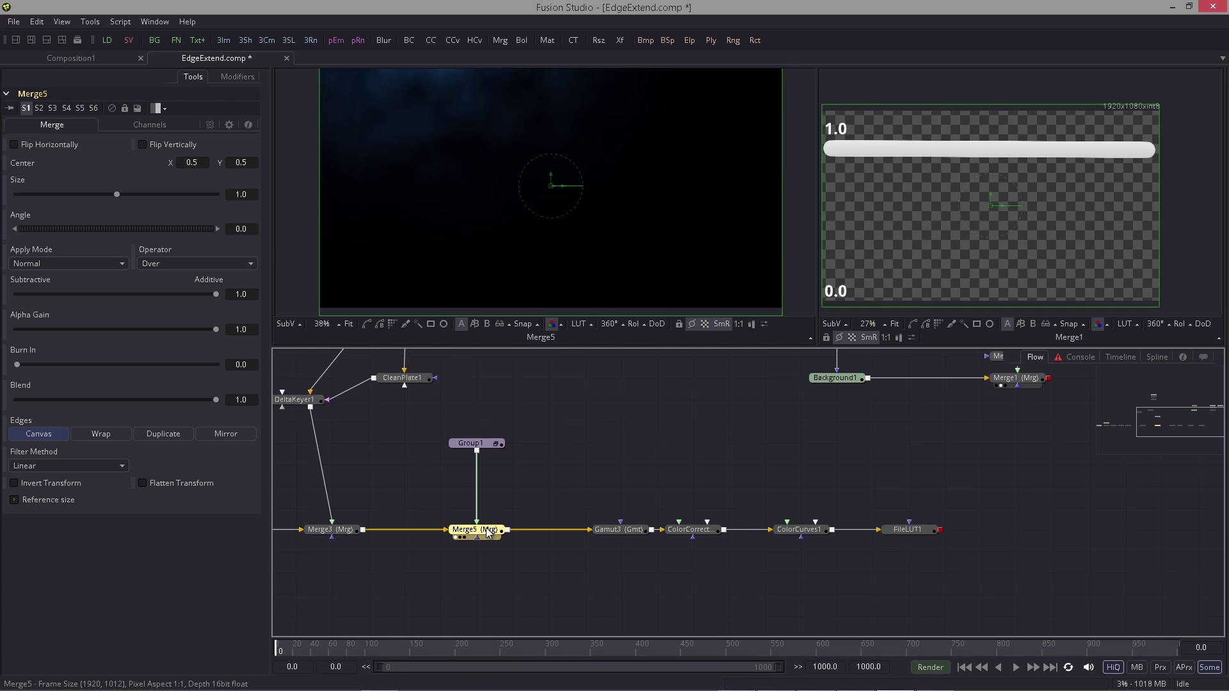
Step: Set the apply mode of the Group1 merge to Screen and lower its gain to 0.367
left_click(116, 267)
left_click(39, 275)
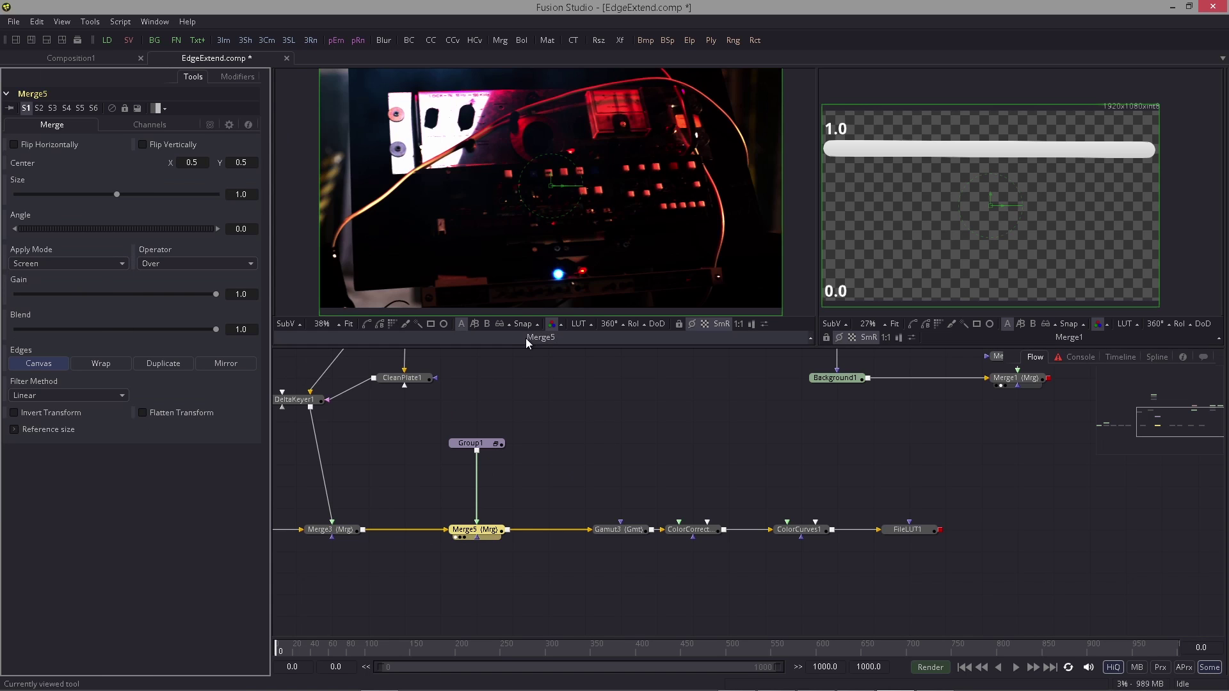
left_click_drag(216, 294, 100, 288)
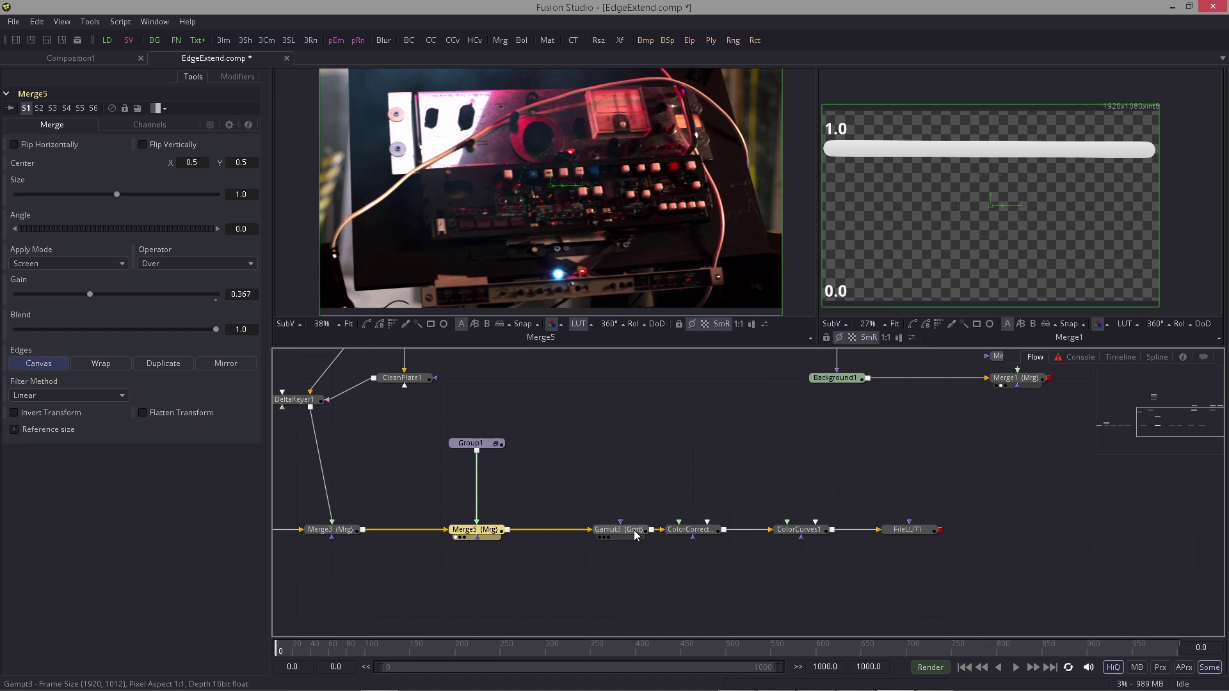
Step: View Gamut3, ColorCorrector2 and finally FileLUT1 in the first viewer to check the graded composite
left_click_drag(634, 531, 548, 288)
left_click_drag(693, 533, 586, 340)
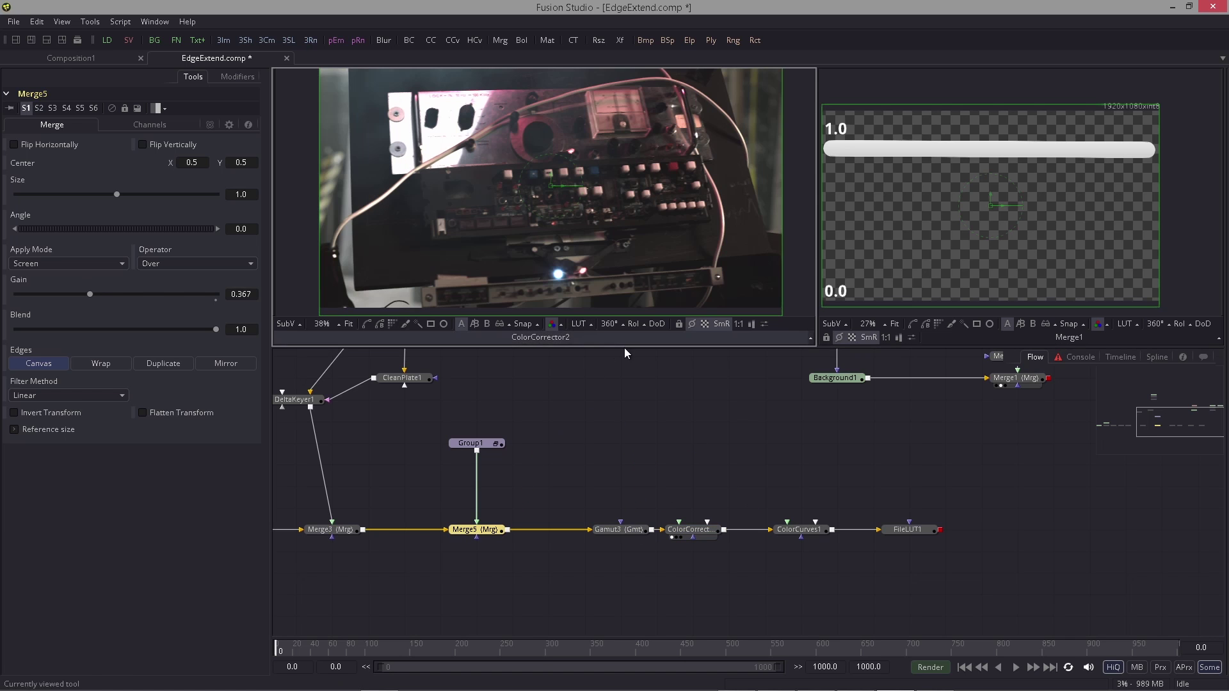
left_click_drag(851, 457, 749, 442)
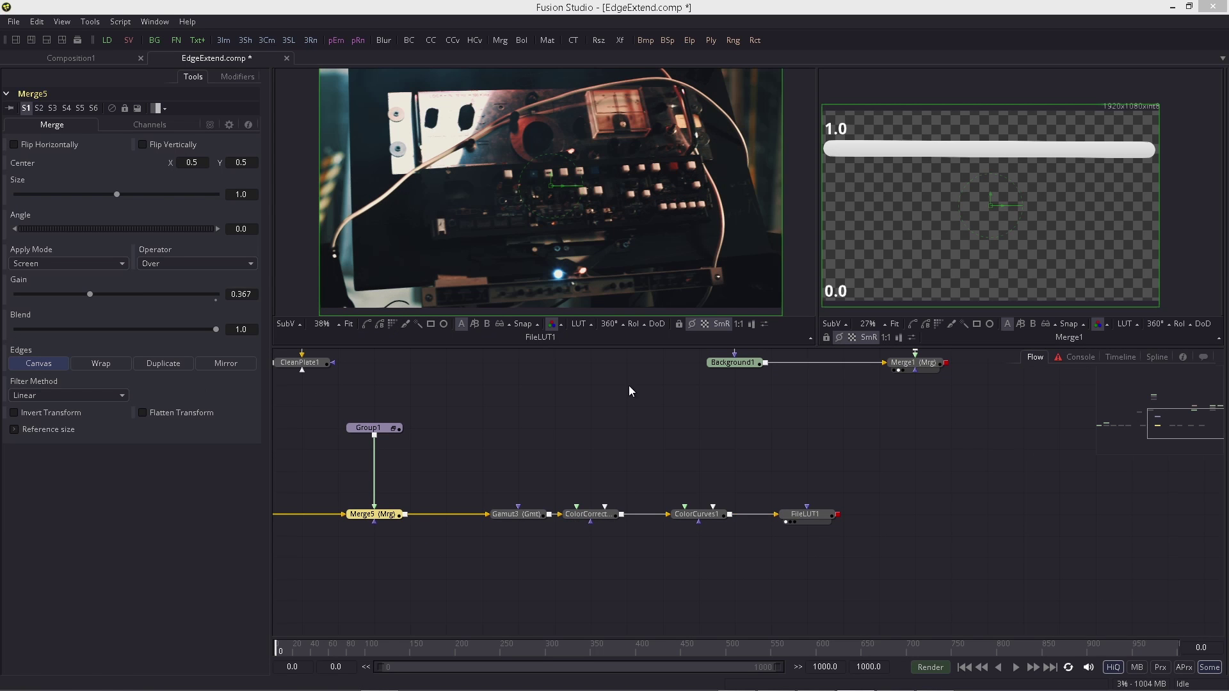
left_click_drag(509, 266, 502, 276)
left_click(609, 412)
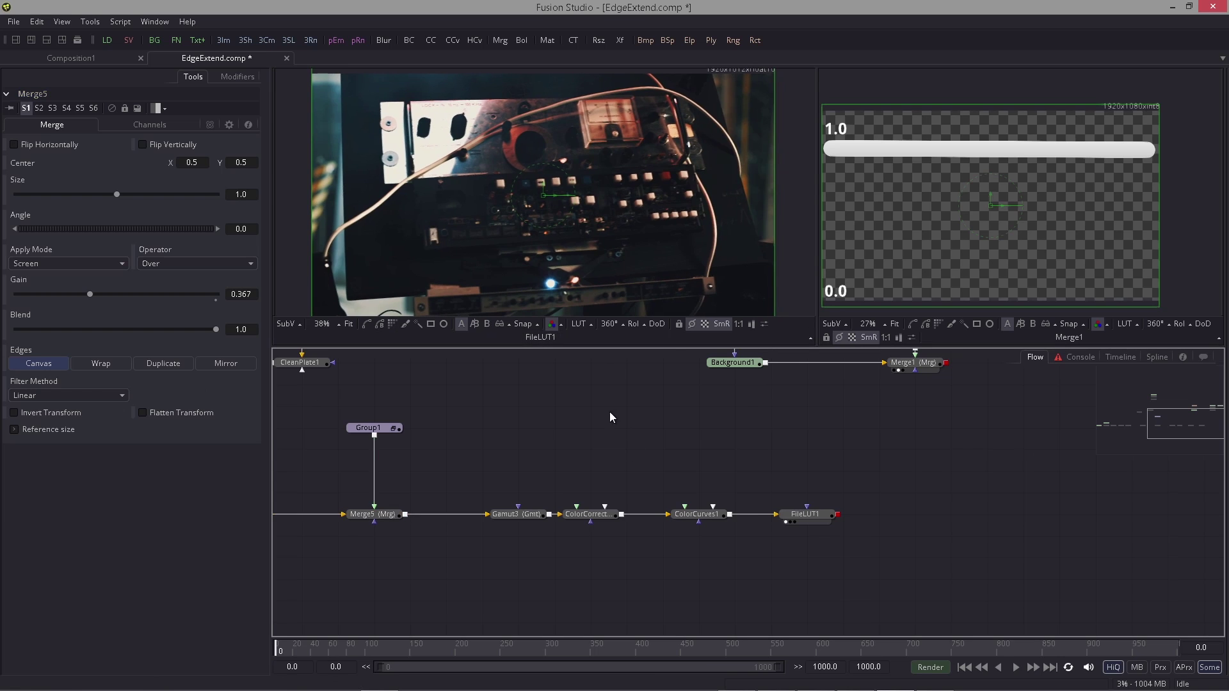
scroll(632, 388, "up", 1)
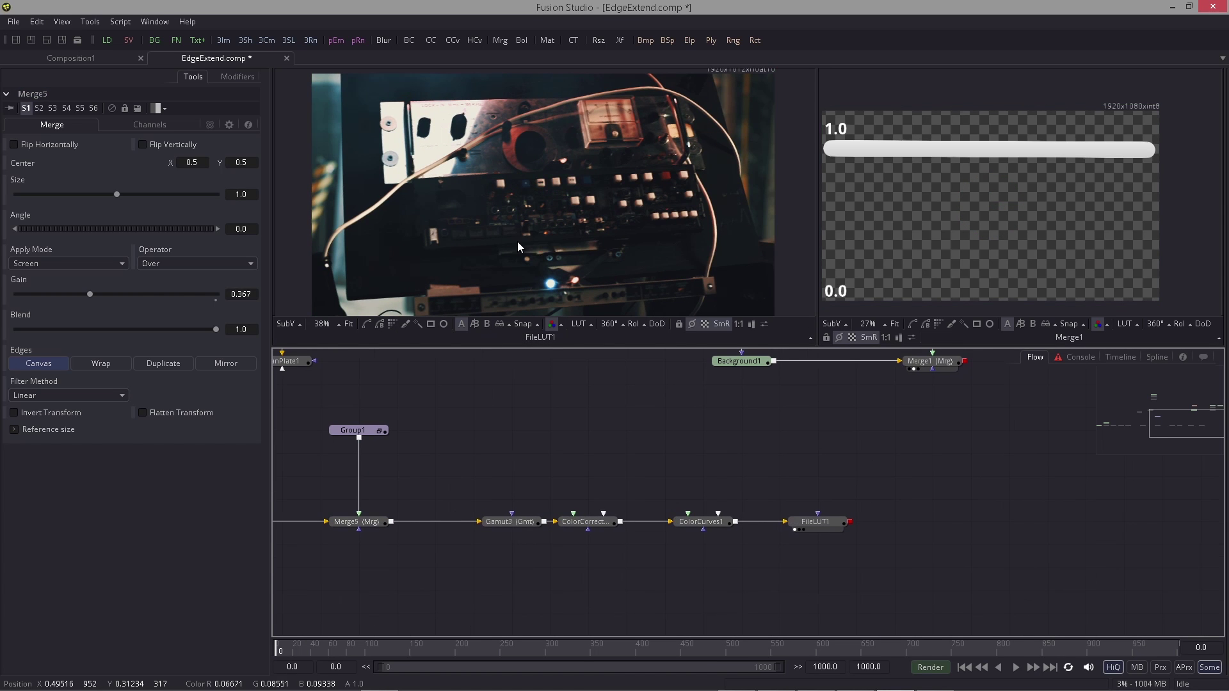
left_click_drag(535, 247, 544, 252)
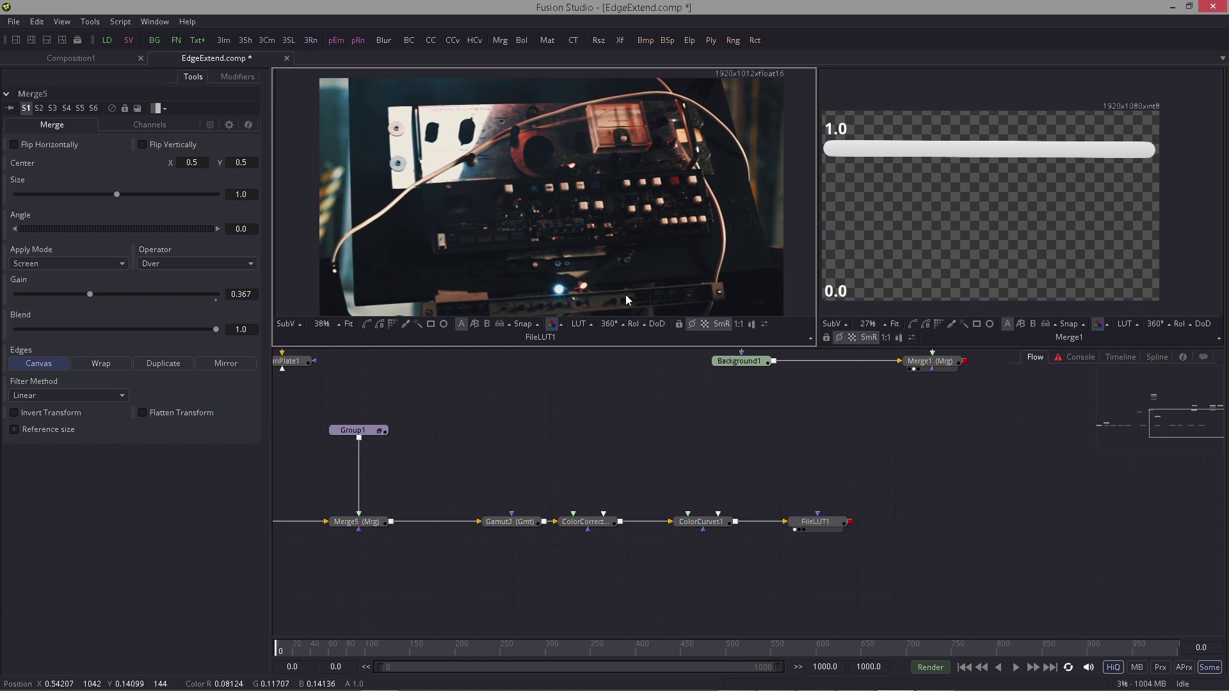
Step: Enlarge the first viewer by shrinking the tool controls, the second viewer and the flow area
left_click_drag(638, 347, 638, 486)
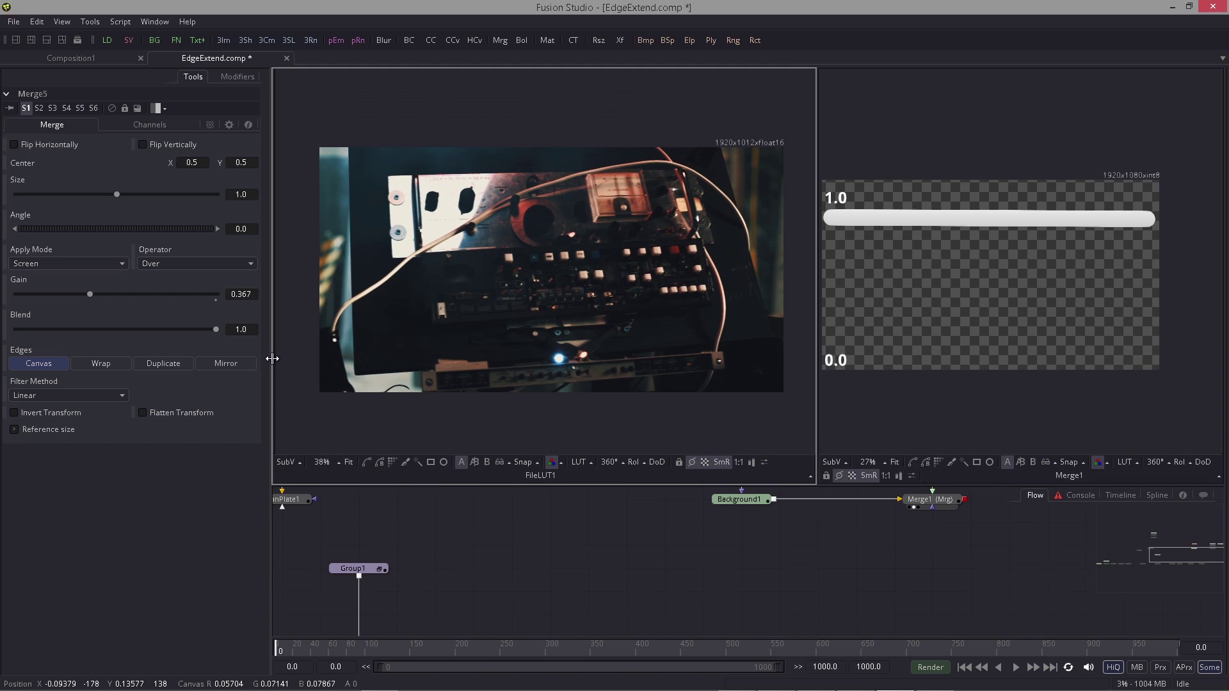
left_click_drag(271, 360, 242, 360)
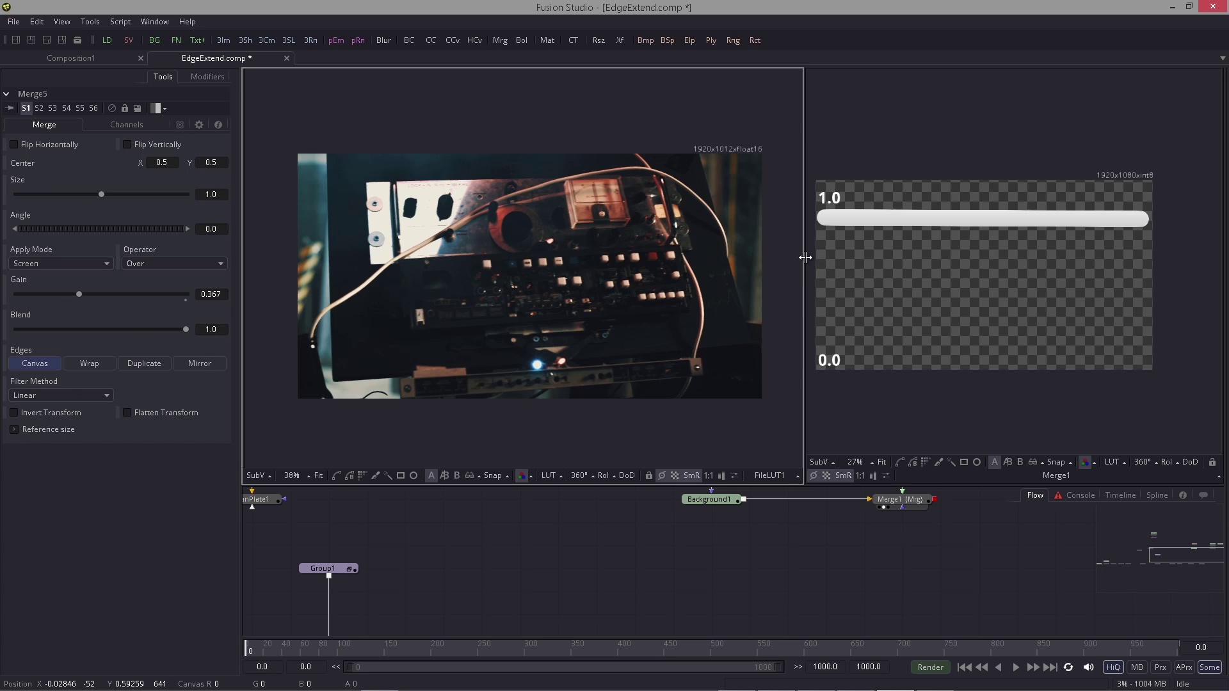
left_click_drag(806, 258, 930, 257)
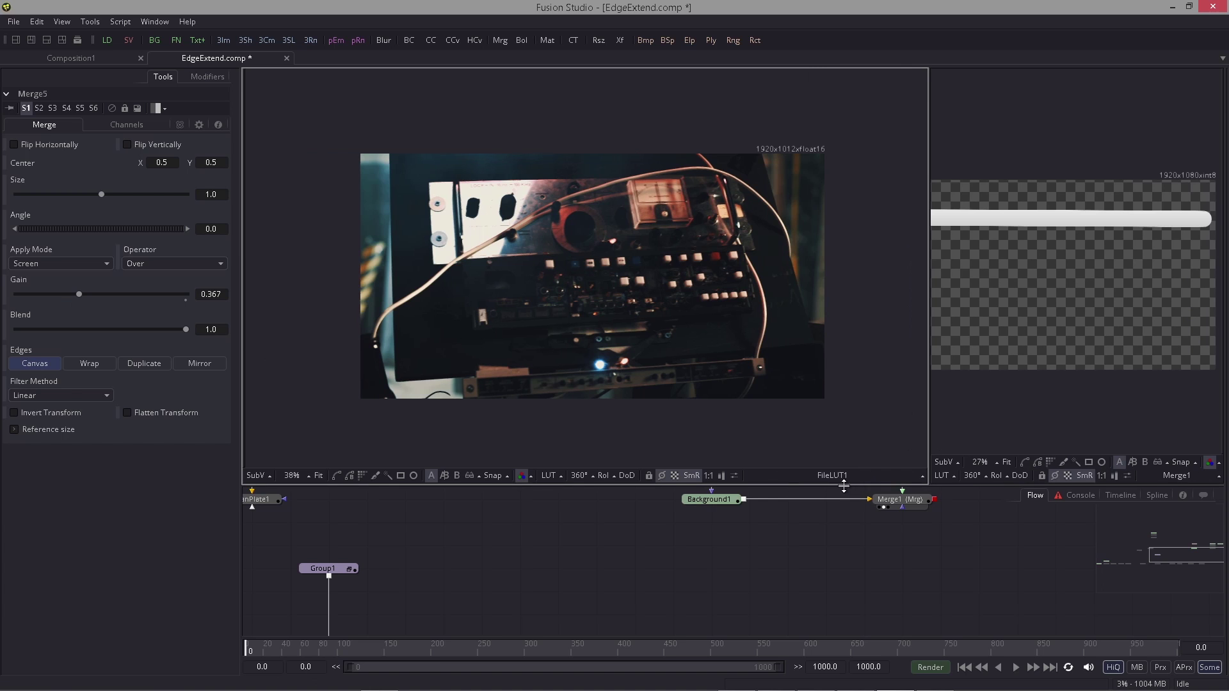
left_click_drag(843, 487, 846, 462)
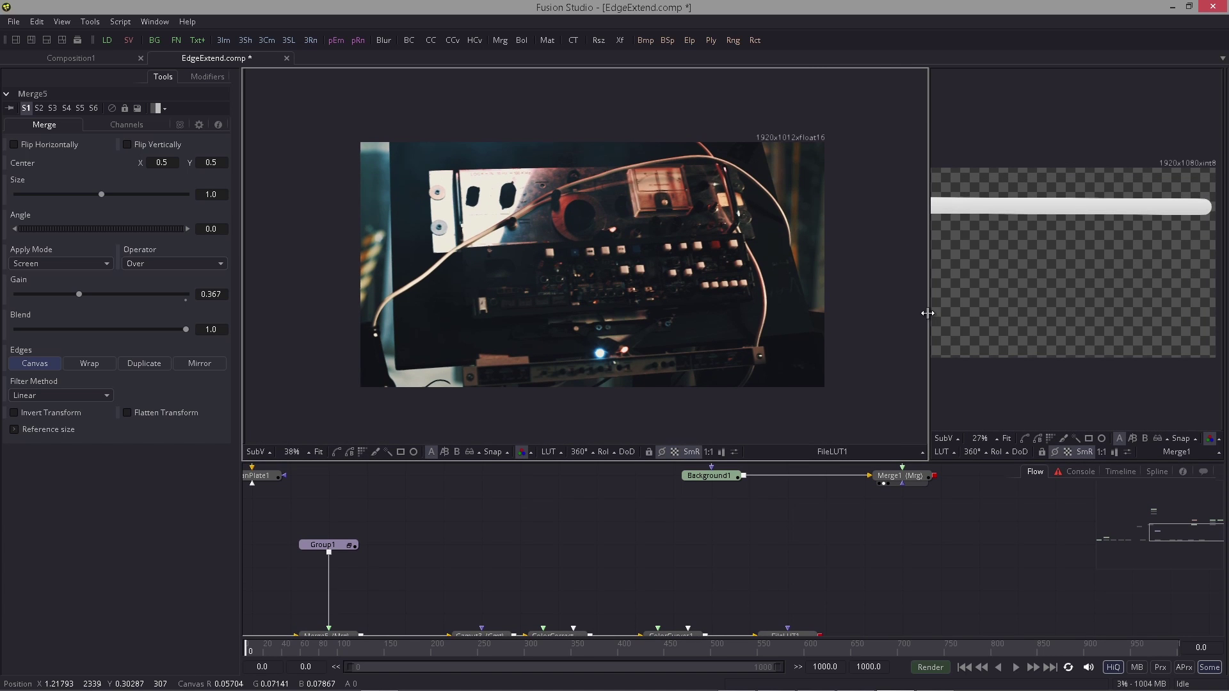
left_click_drag(928, 313, 905, 313)
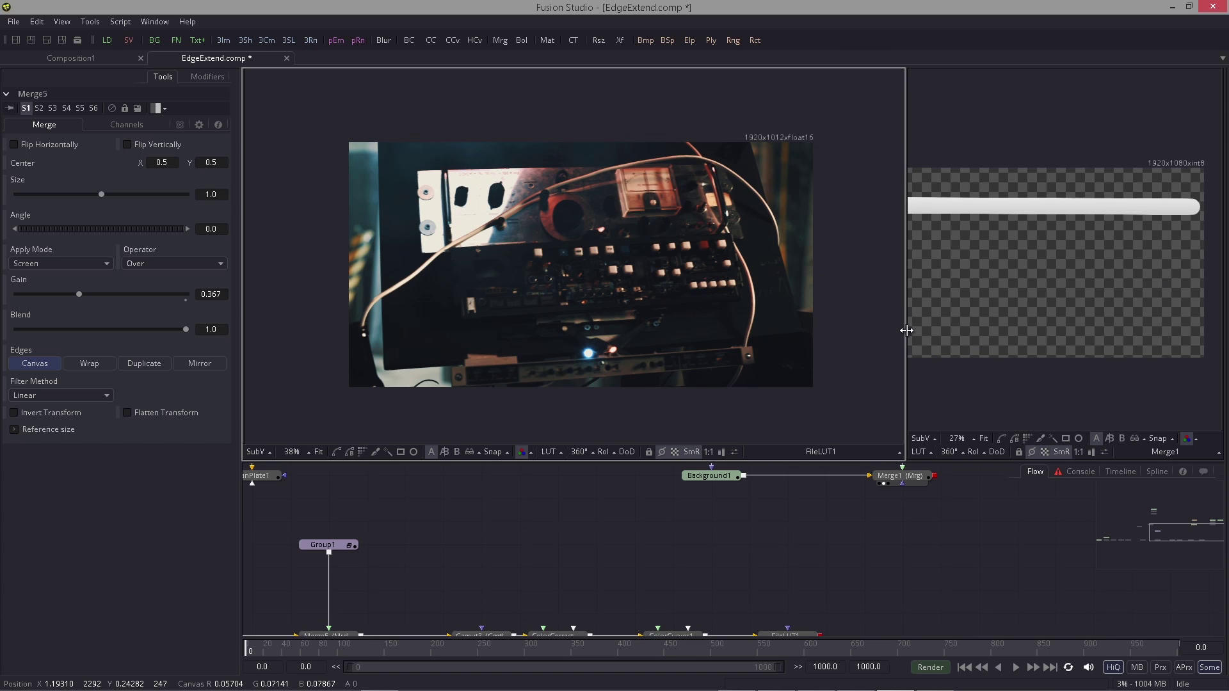
left_click_drag(907, 330, 910, 262)
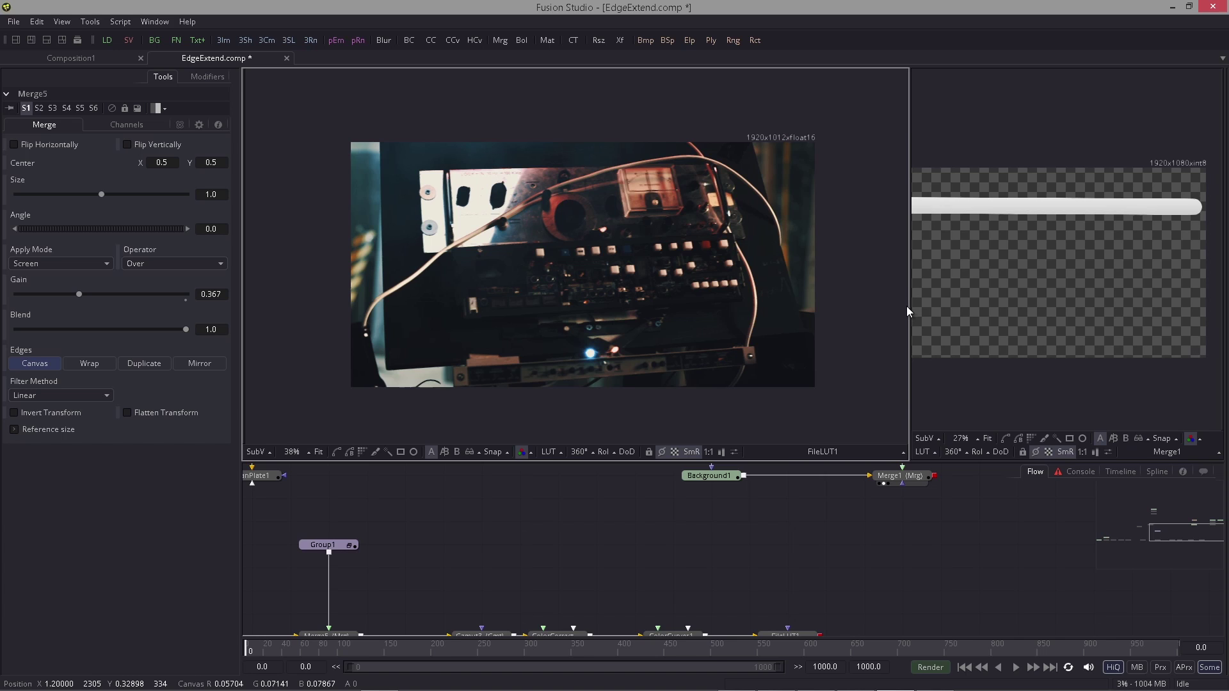
mouse_move(908, 308)
left_mouse_down()
mouse_move(895, 308)
mouse_move(909, 317)
left_mouse_up()
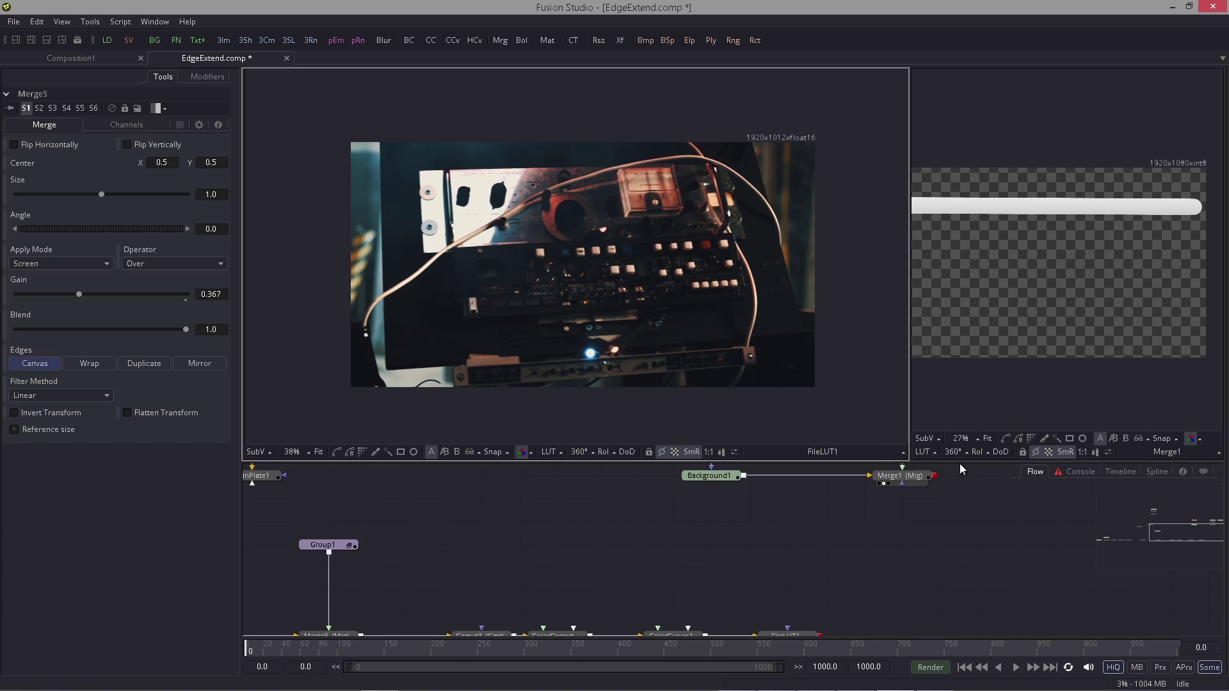
left_click_drag(957, 463, 957, 453)
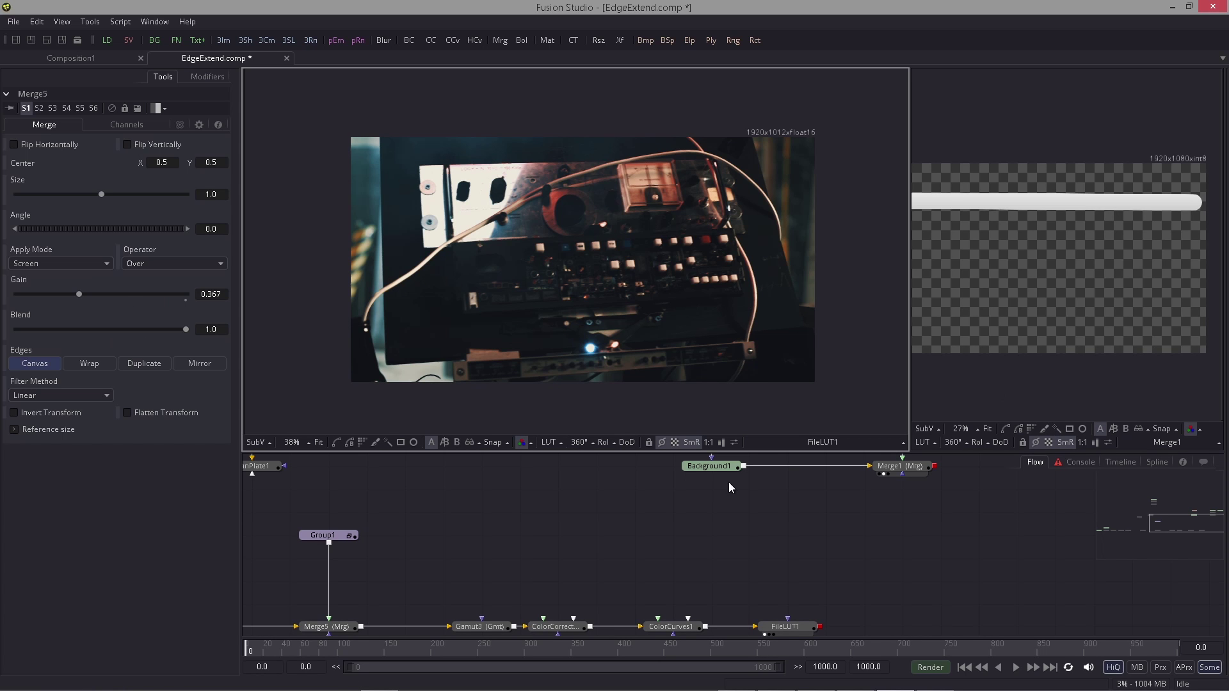
Step: Move Group1 closer to Merge5 in the flow and recheck the final composite in the first viewer
scroll(723, 514, "down", 3)
left_click_drag(670, 488, 826, 510)
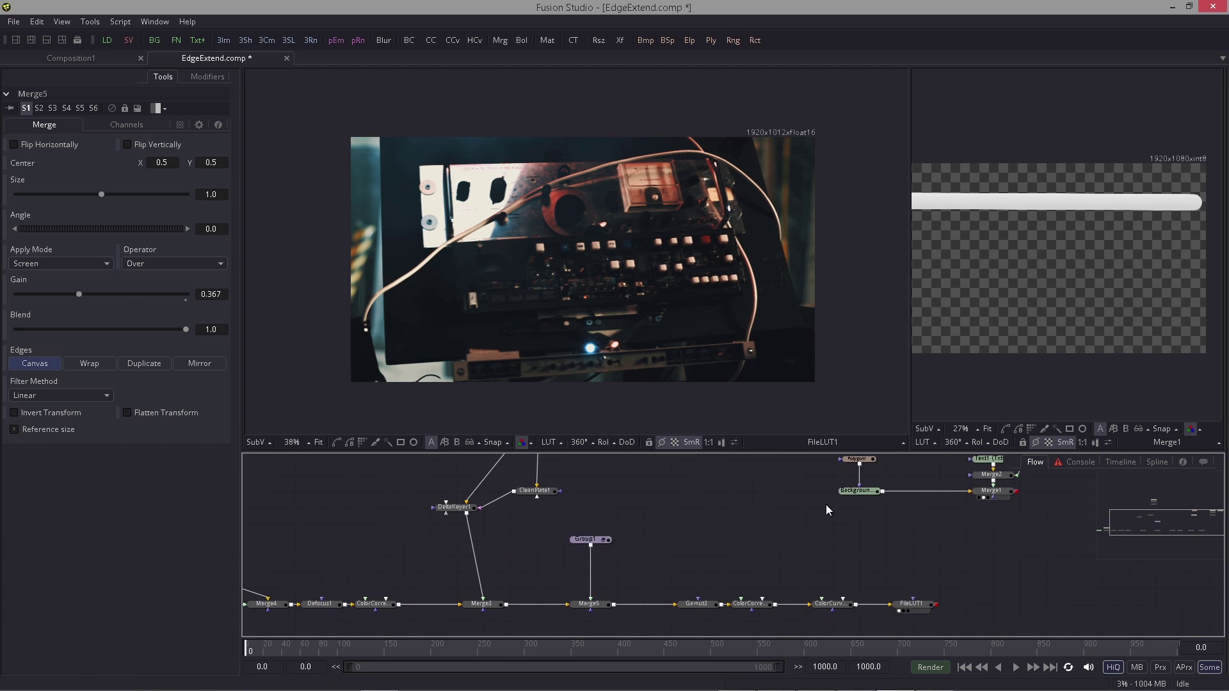
left_click_drag(586, 539, 586, 556)
scroll(616, 357, "up", 3)
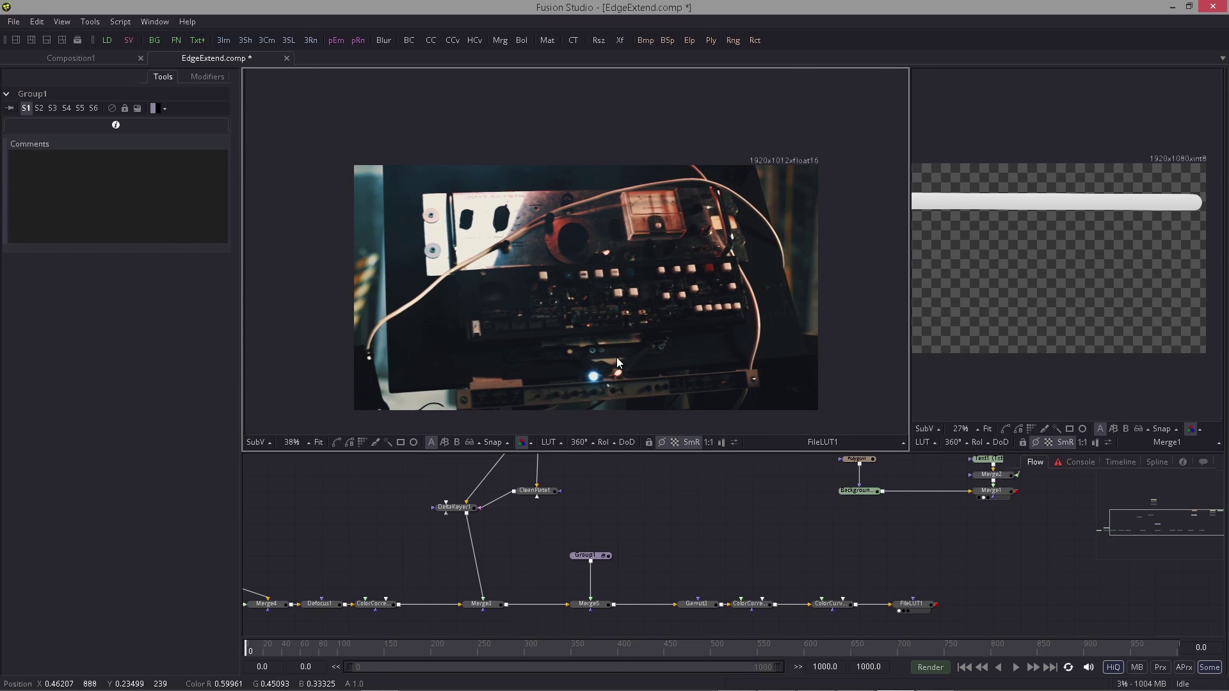
Step: Space out ColorCurves1 and FileLUT1 at the end of the grading chain in the flow
scroll(585, 312, "up", 1)
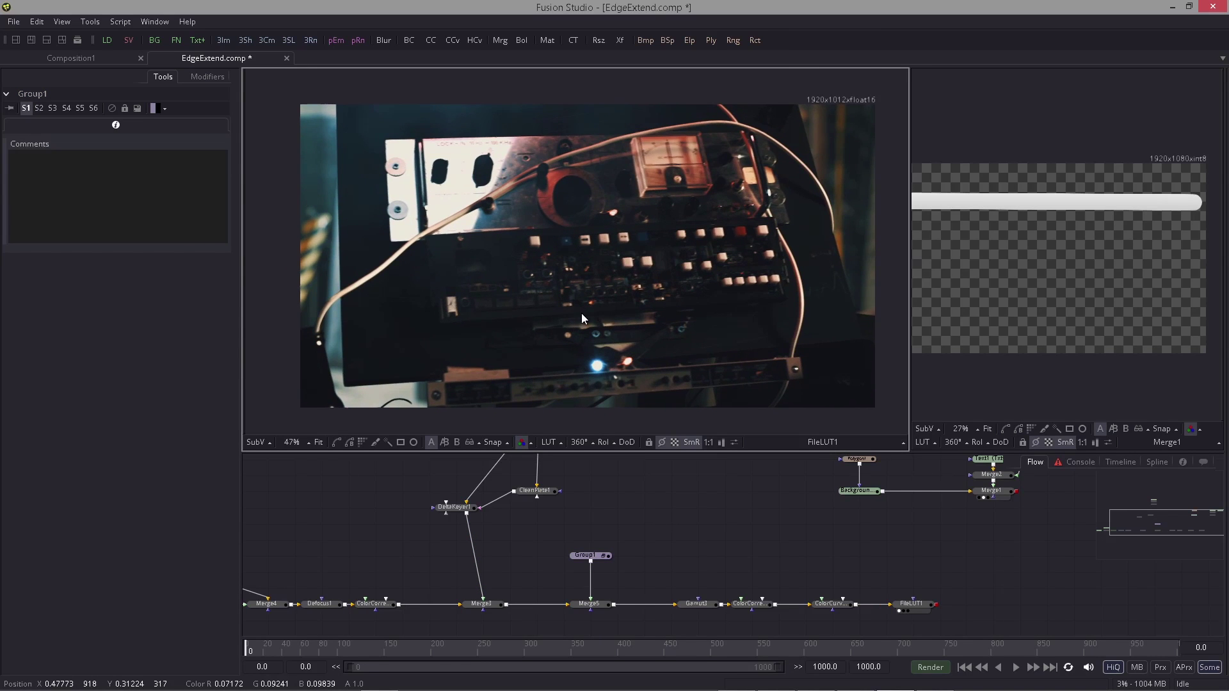
left_click_drag(844, 564, 644, 519)
scroll(640, 518, "up", 3)
left_click_drag(841, 553, 752, 520)
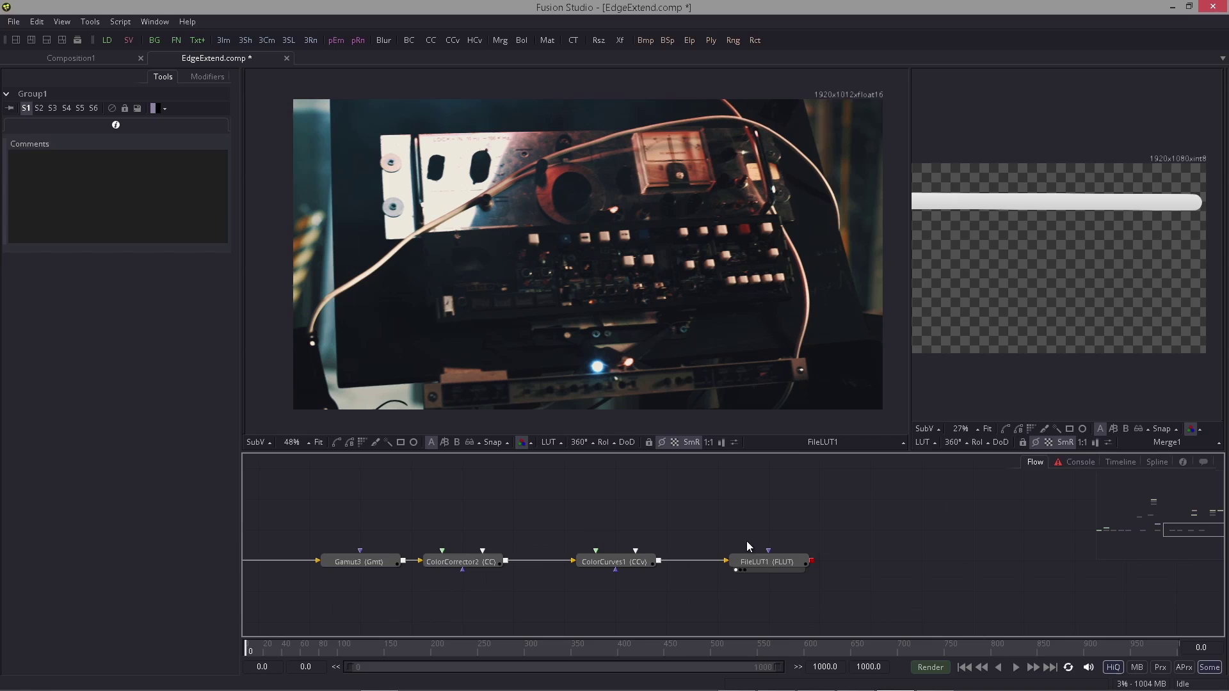
left_click_drag(791, 565, 945, 566)
left_click_drag(628, 566, 661, 562)
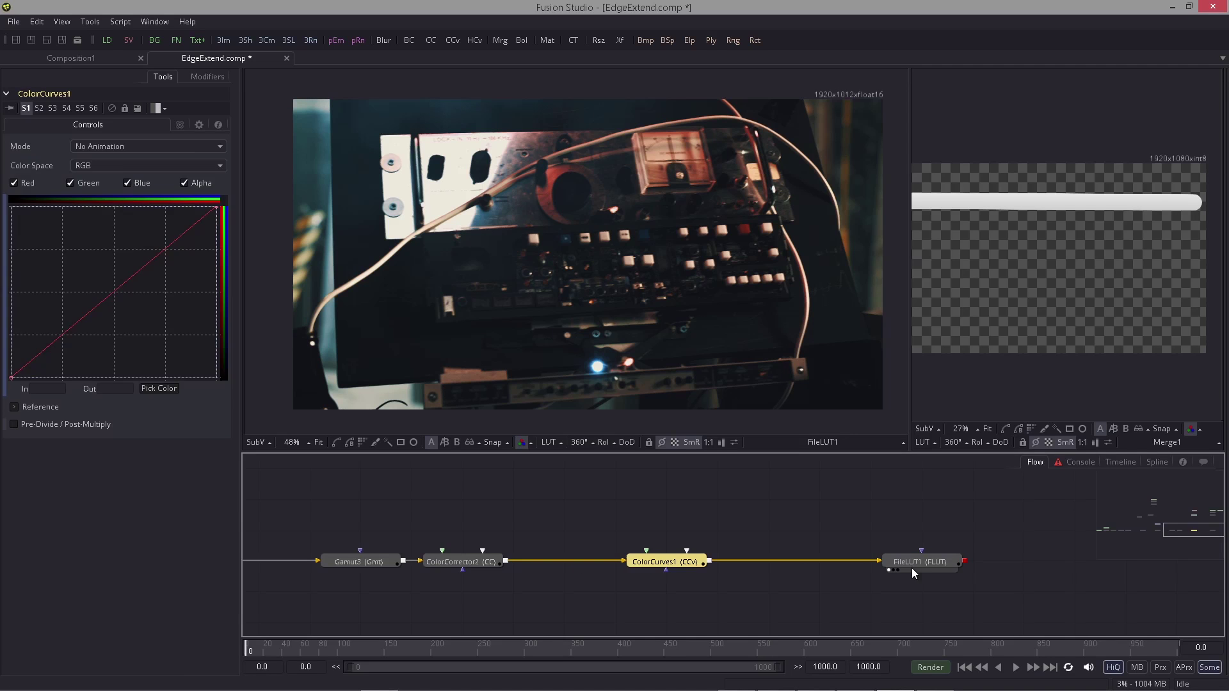
left_click_drag(957, 562, 854, 561)
Step: Add a Grain node after FileLUT1 and view its result in the first viewer
key("shift+space")
type("ccgr")
key("Down")
key("Down")
key("Return")
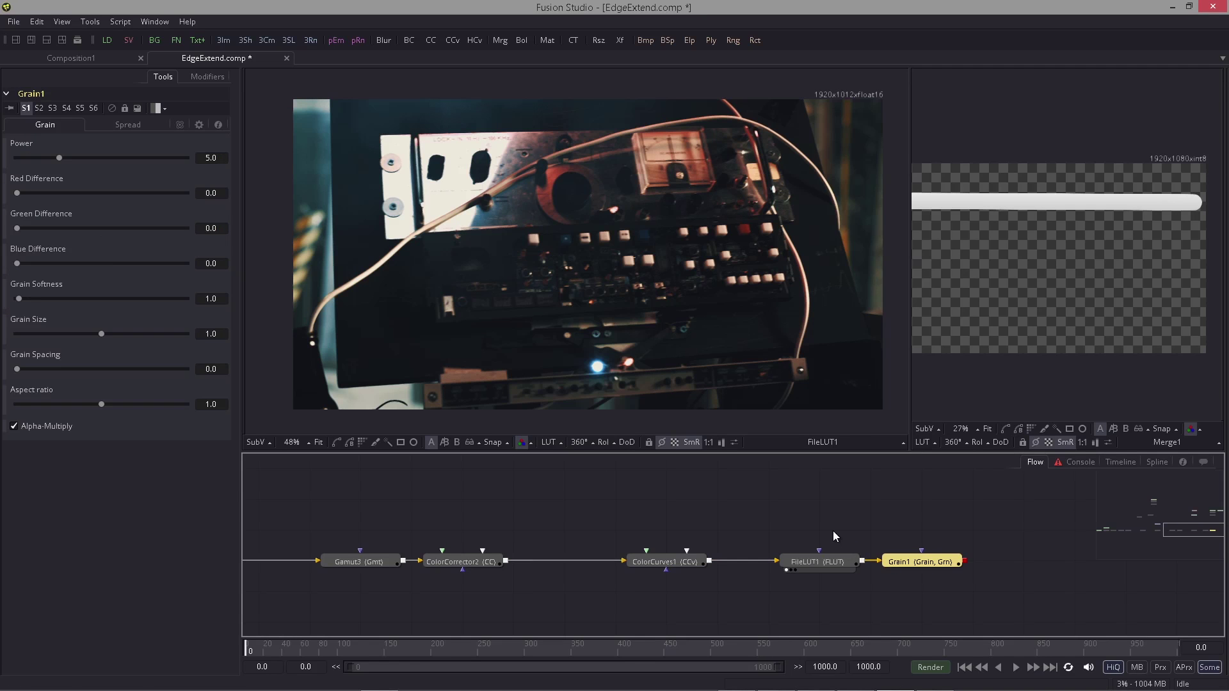
left_click_drag(933, 557, 794, 404)
left_click_drag(437, 346, 452, 348)
scroll(516, 334, "up", 1)
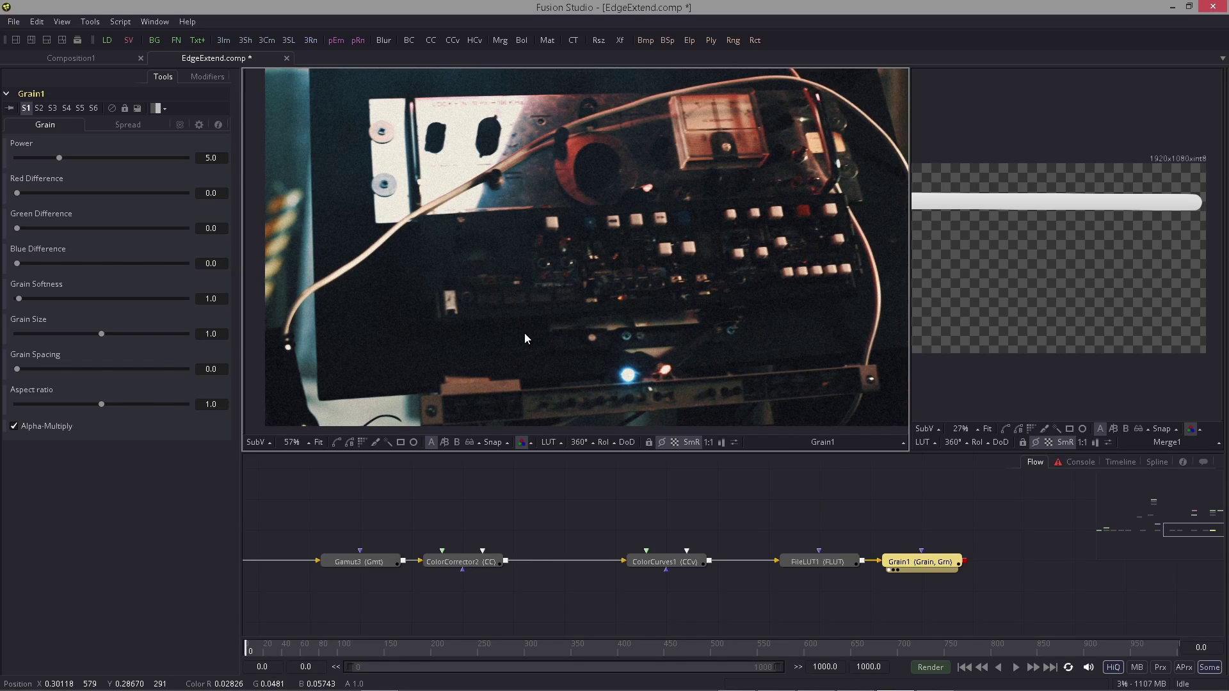
Step: Move Grain1 farther from FileLUT1, add a Bitmap mask fed by FileLUT1's output, and view the mask in the first viewer
left_click_drag(746, 555, 581, 557)
left_click_drag(758, 564, 909, 564)
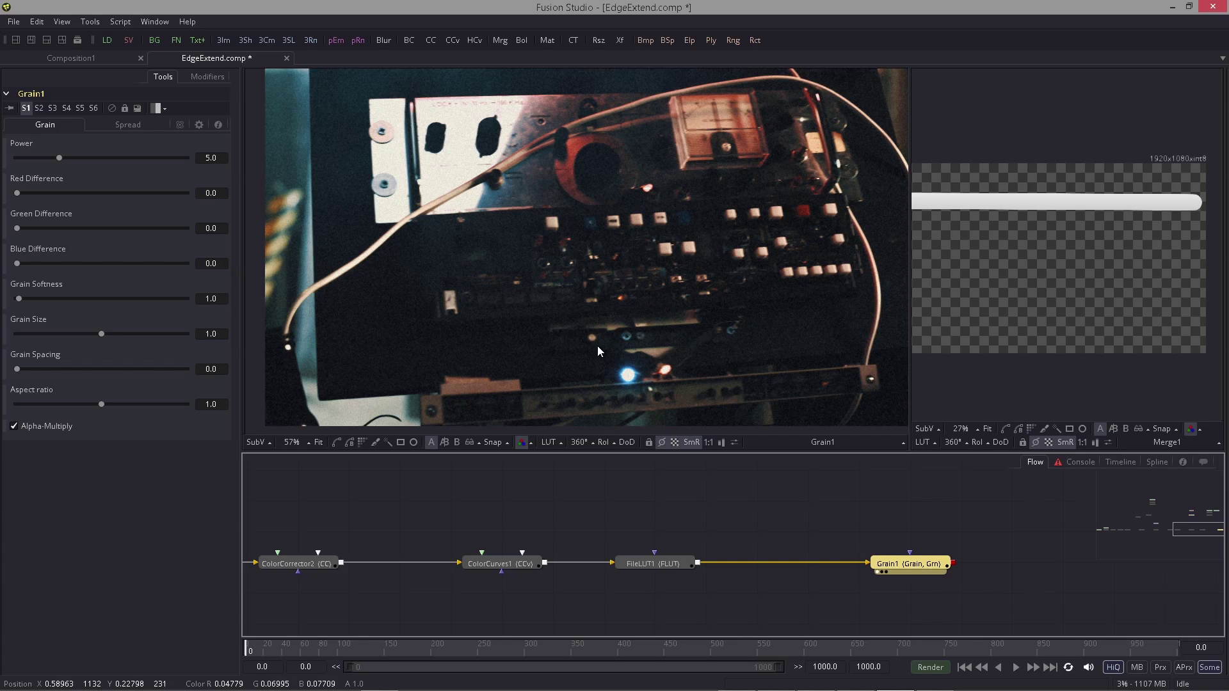
left_click(698, 517)
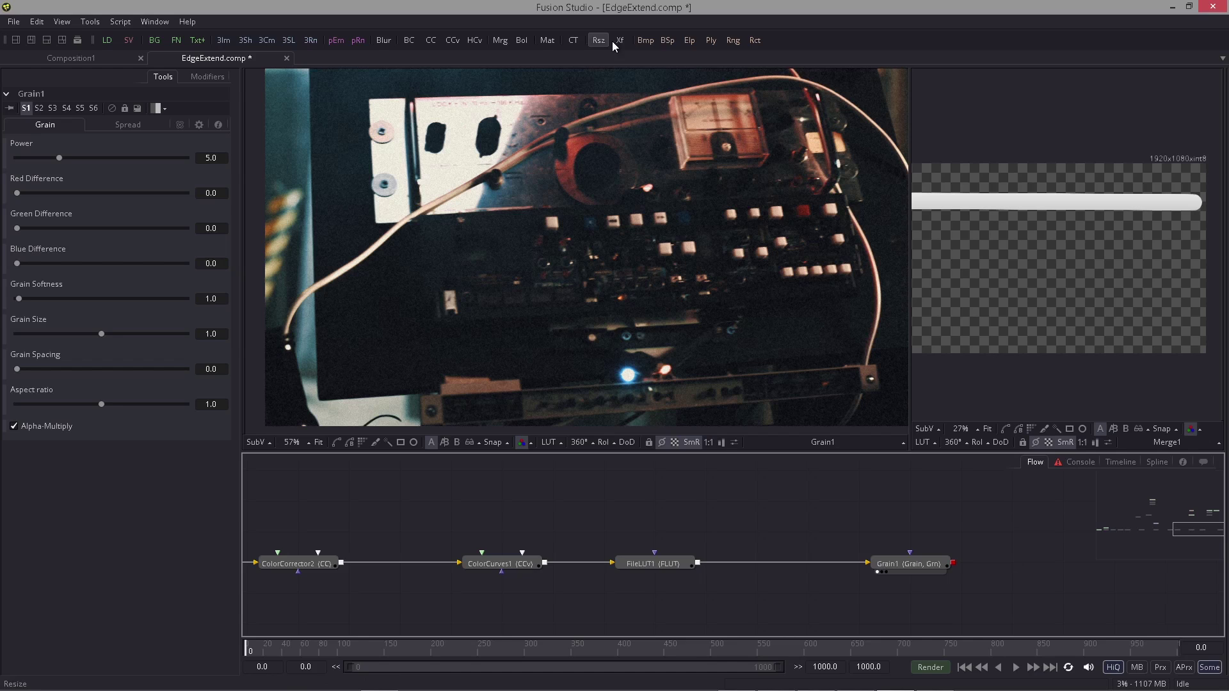
left_click_drag(646, 43, 769, 534)
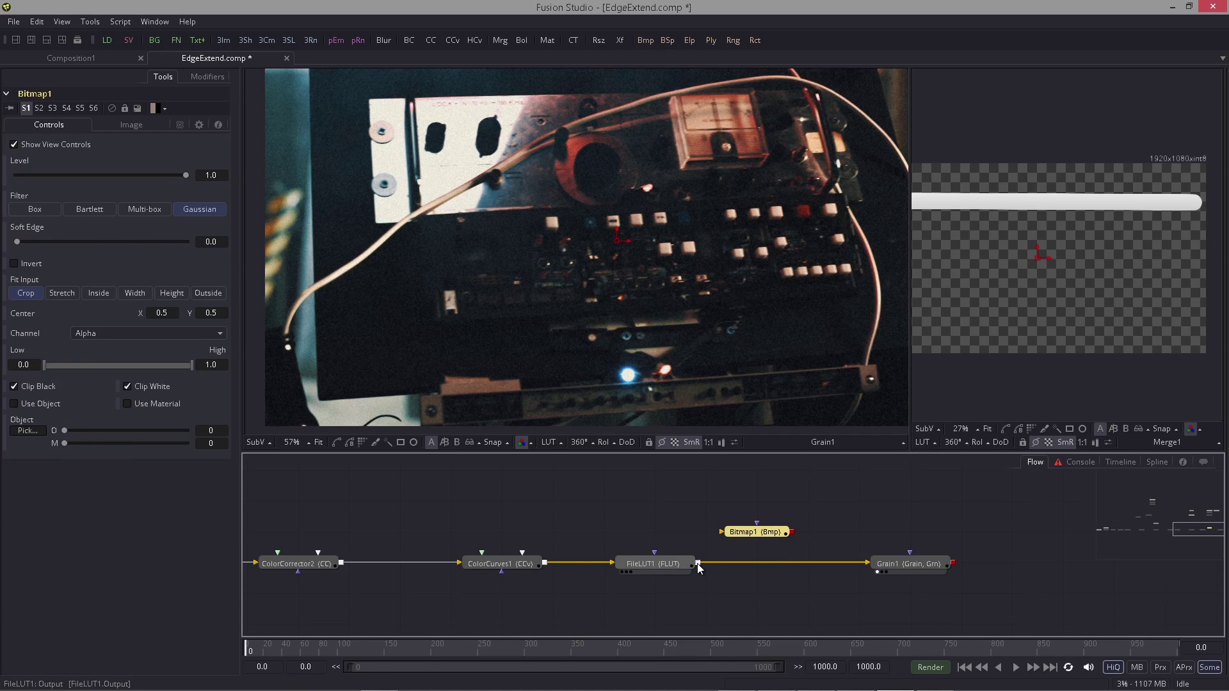
left_click_drag(697, 563, 743, 532)
left_click_drag(733, 534, 640, 384)
Step: Set Bitmap1's channel to Luminance and connect it to Grain1 as its effect mask
left_click(117, 334)
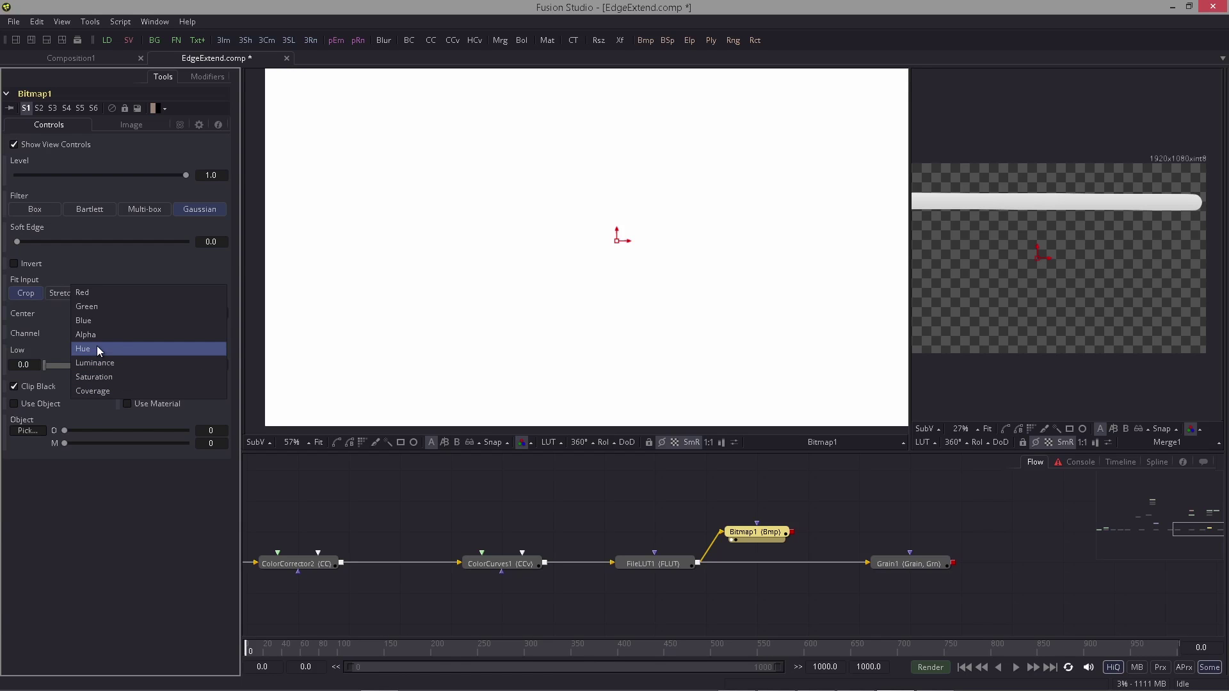
left_click(109, 363)
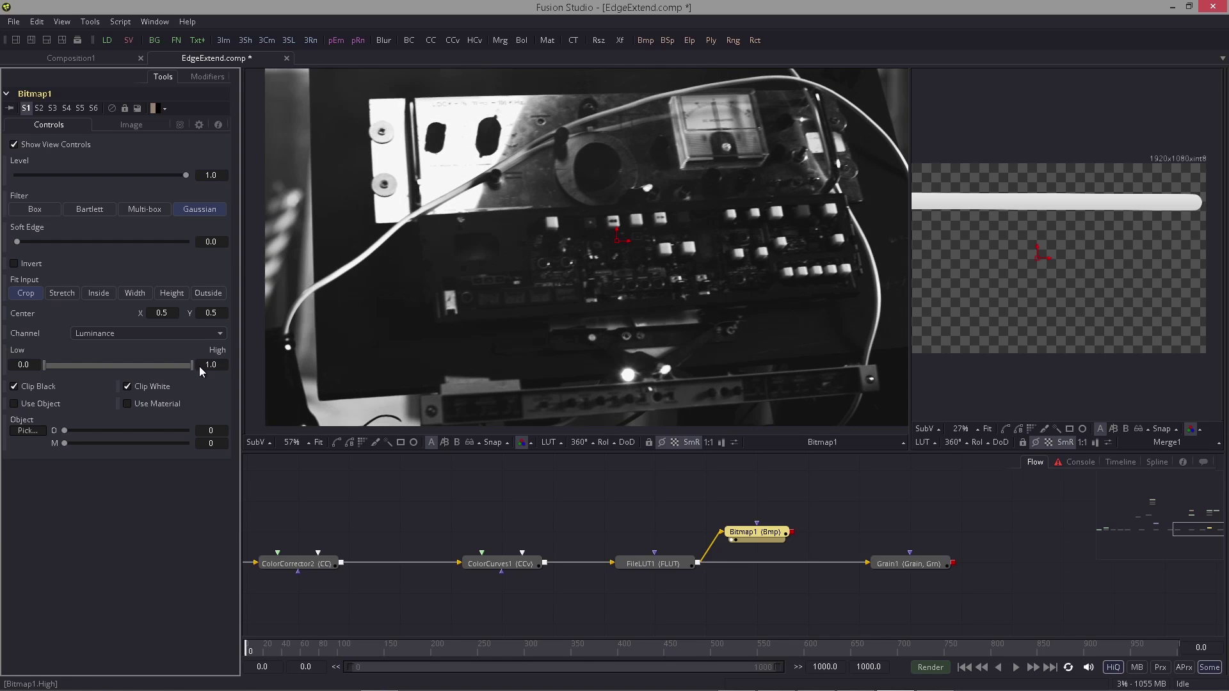
left_click_drag(791, 533, 910, 553)
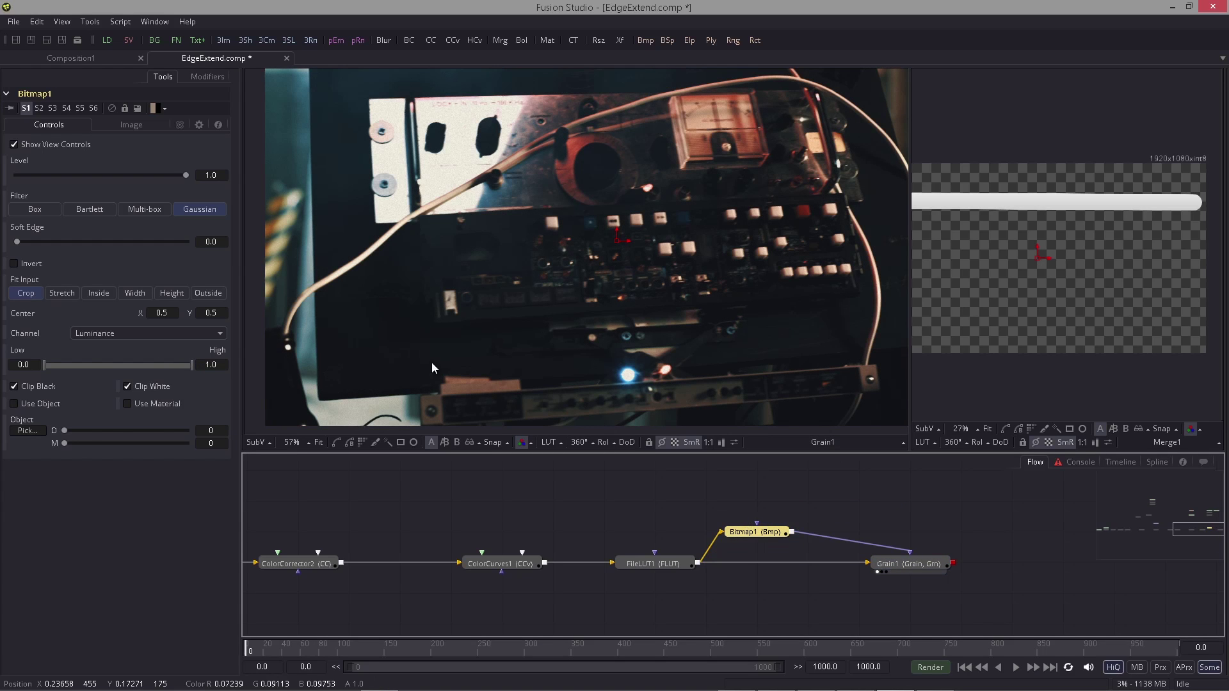
Step: Invert the Bitmap1 mask and inspect the grain distribution in the dark and bright areas
scroll(497, 333, "up", 5)
left_click_drag(466, 248, 492, 427)
left_click(759, 532)
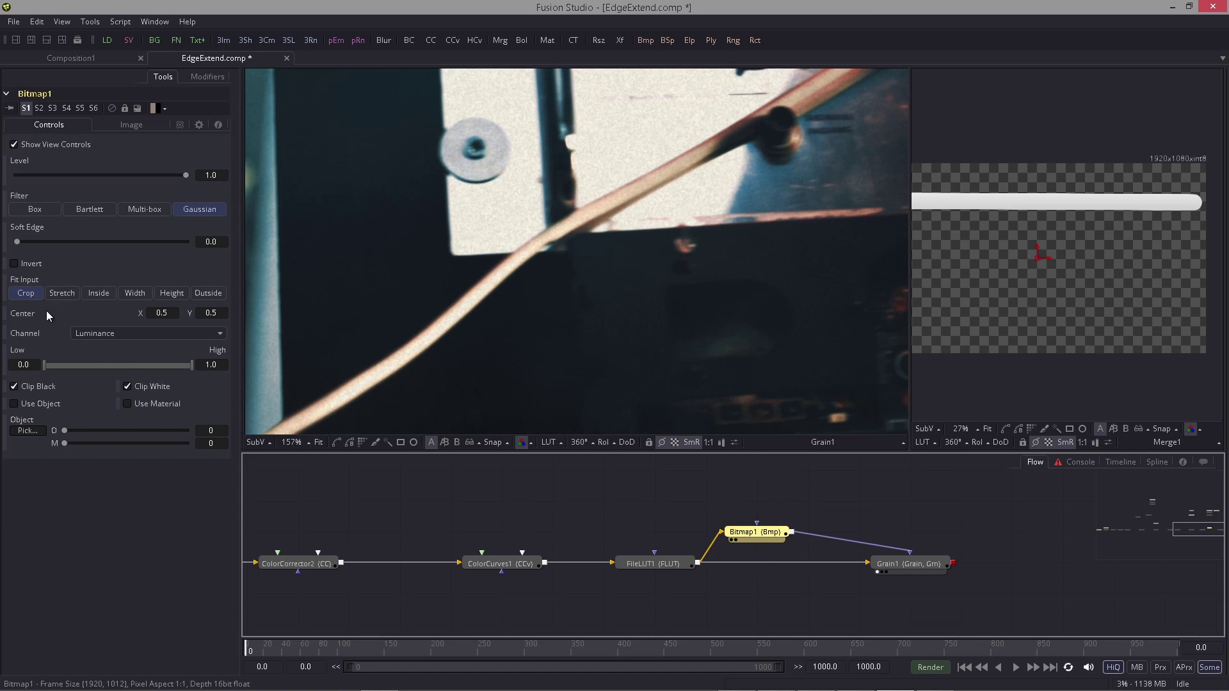
left_click(14, 263)
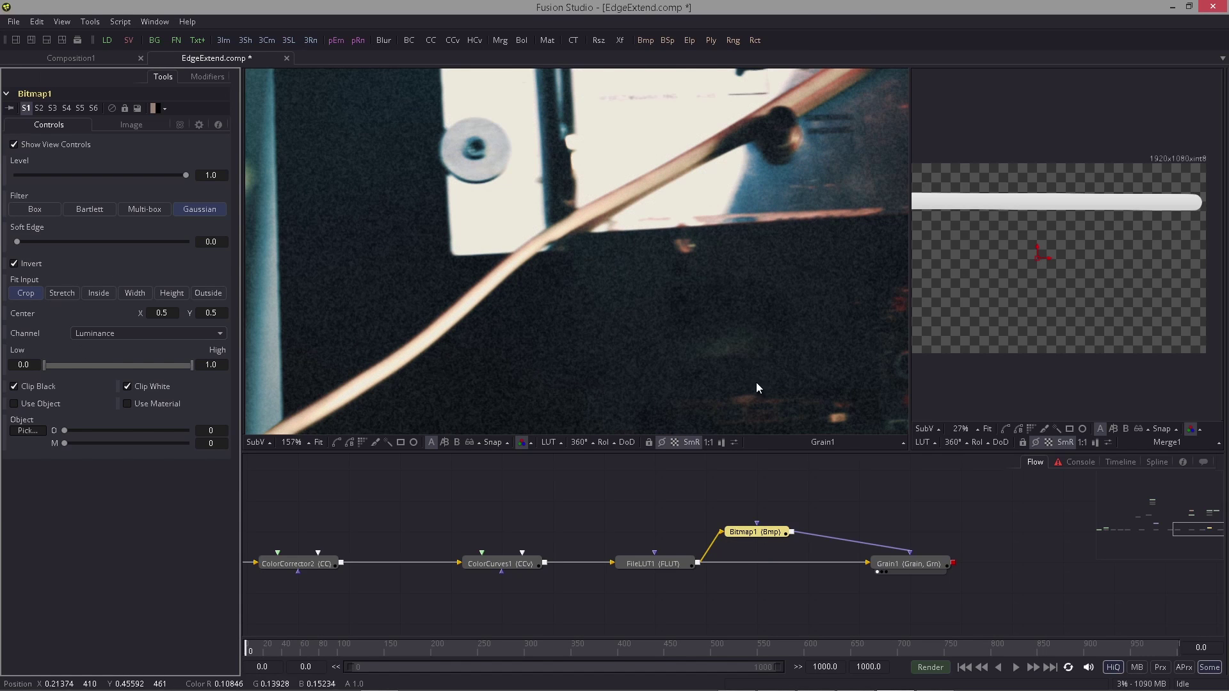
scroll(704, 365, "down", 3)
left_click_drag(644, 362, 574, 301)
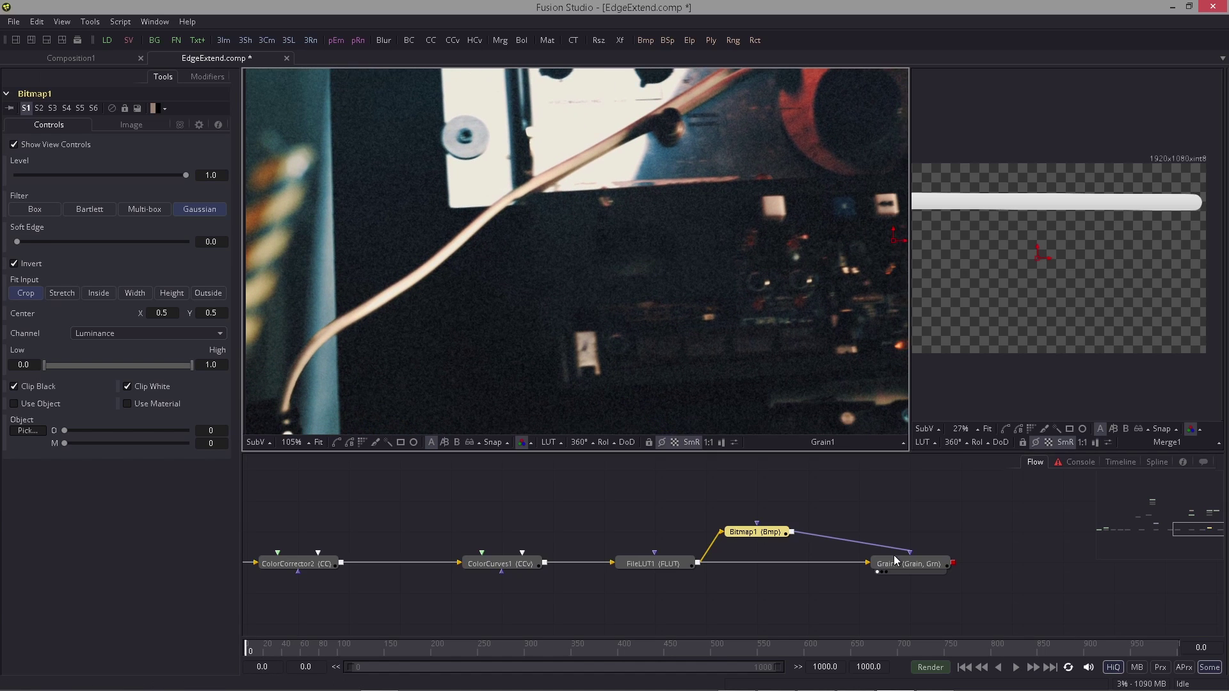
Step: Reduce Grain1's power to 0.83 while checking the grain around the cable and panel
left_click(896, 561)
left_click_drag(48, 159, 26, 155)
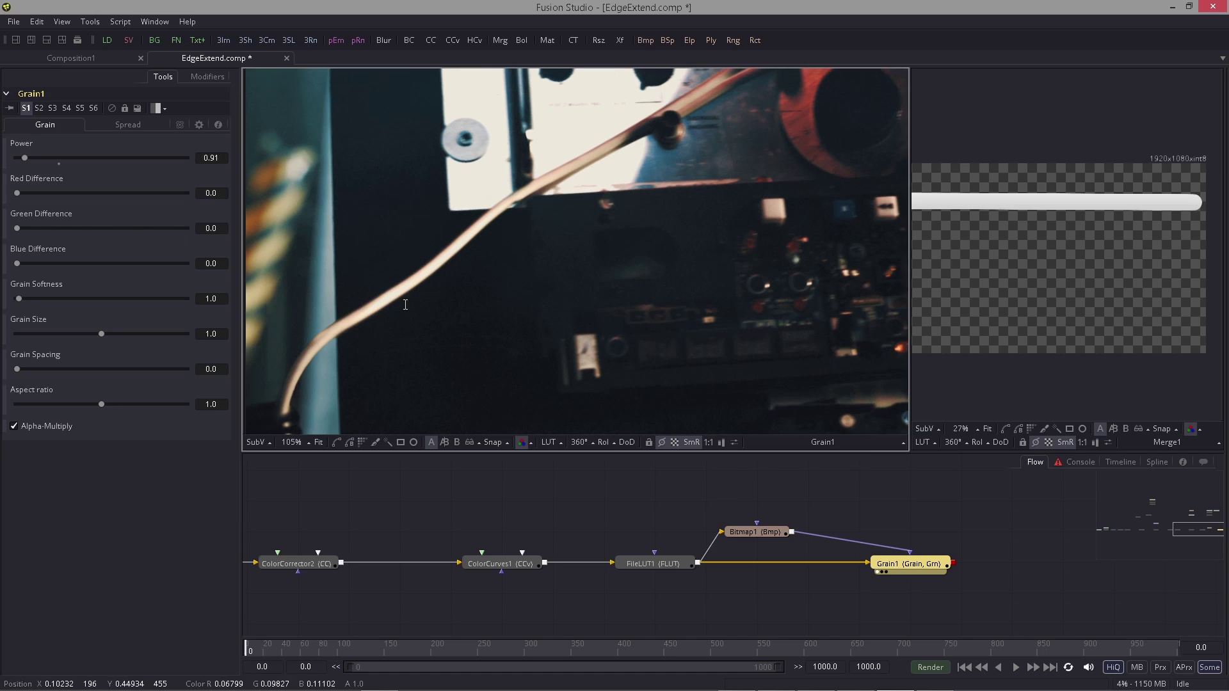
left_click_drag(405, 305, 414, 323)
left_click_drag(265, 230, 306, 300)
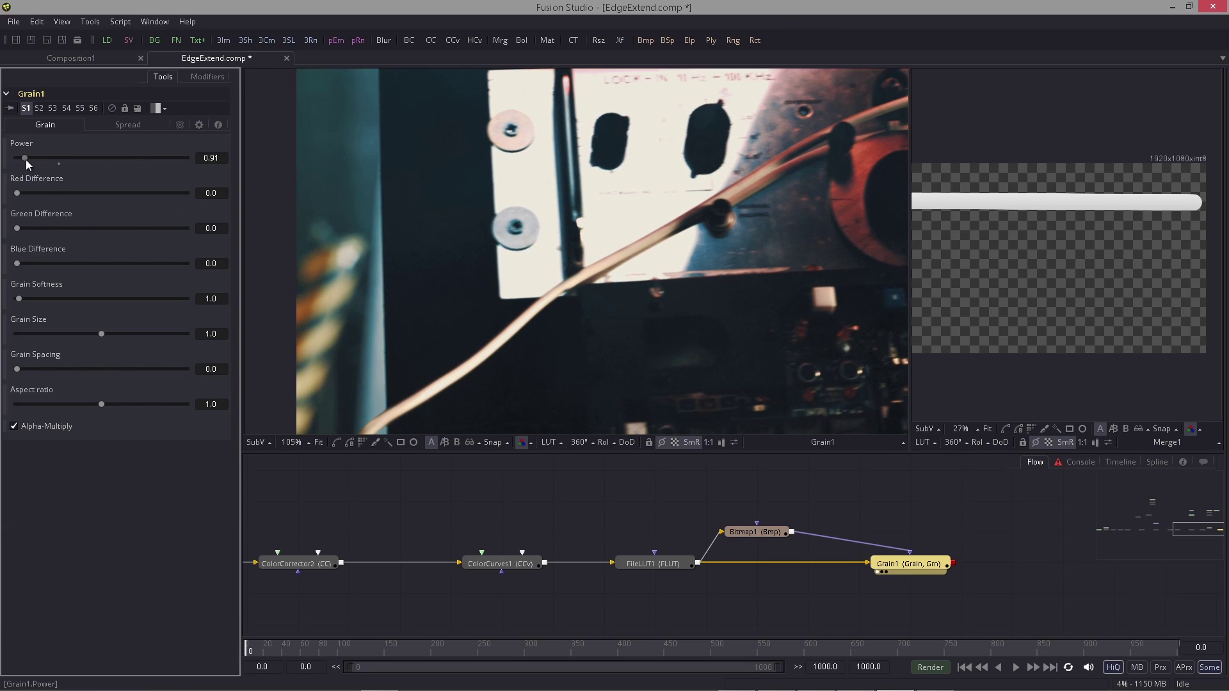
left_click_drag(26, 159, 25, 160)
left_click_drag(606, 352, 576, 280)
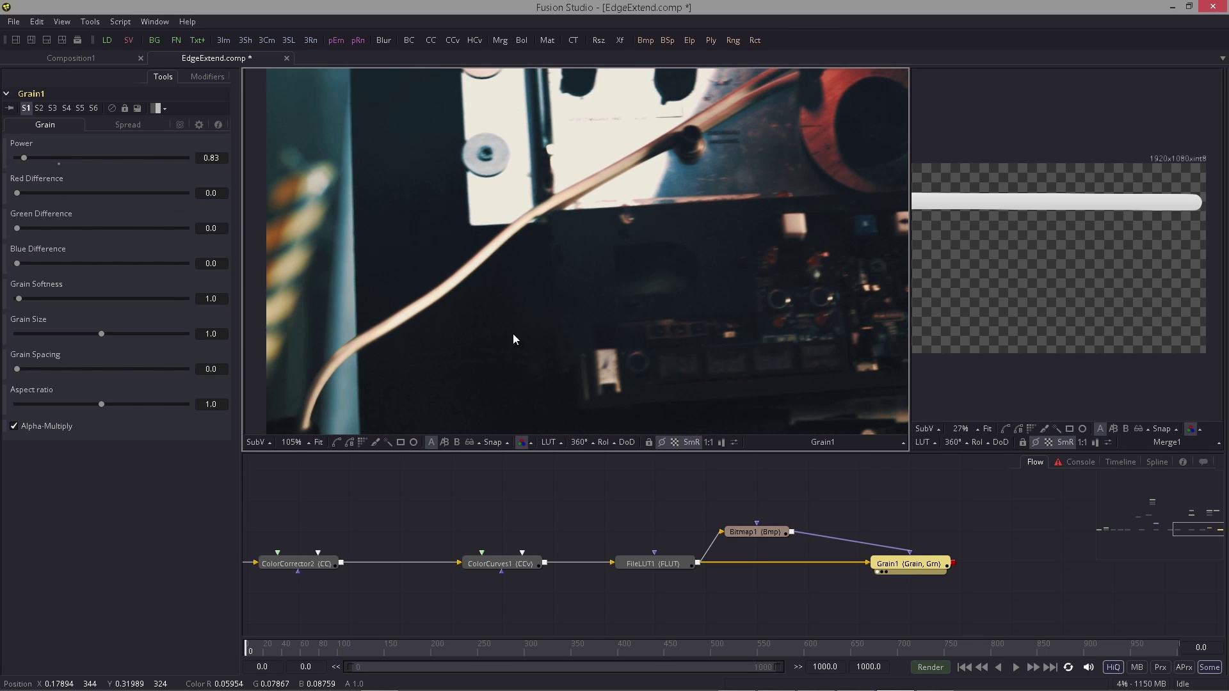
scroll(513, 339, "down", 5)
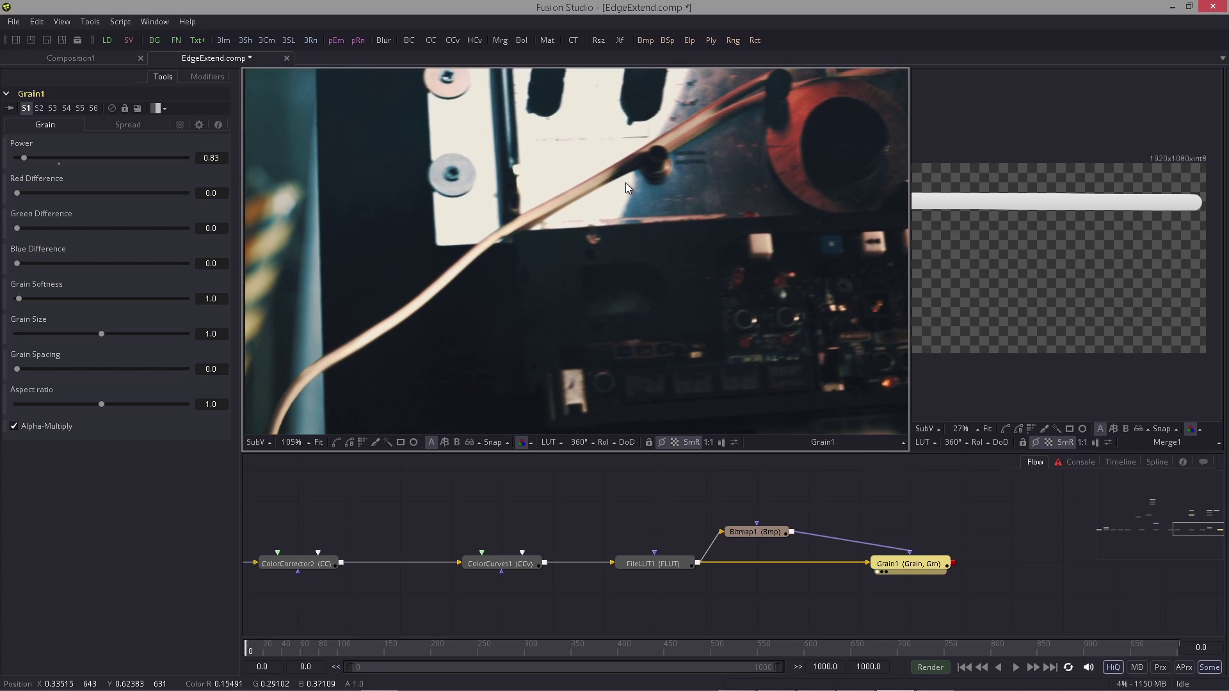
Step: Compare the grain with the Bitmap1 mask disconnected and reconnected to Grain1, up close and on the whole image
scroll(576, 193, "up", 3)
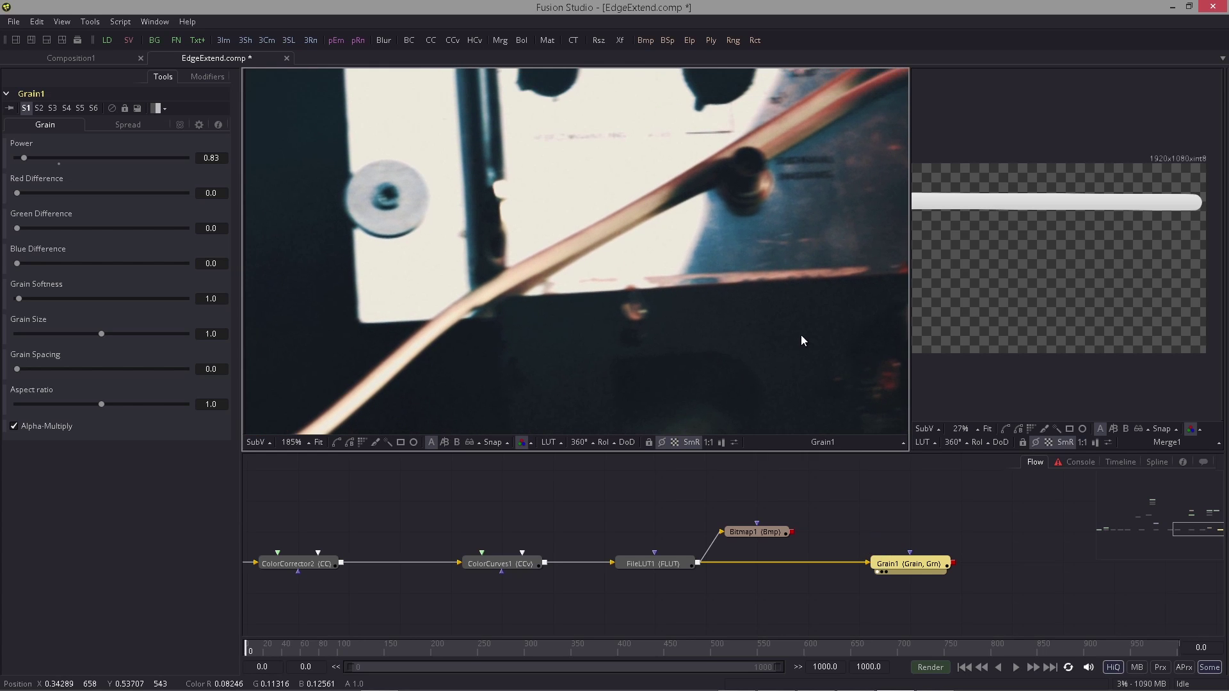
left_click_drag(792, 532, 910, 552)
scroll(674, 300, "down", 6)
left_click_drag(741, 392, 531, 298)
left_click_drag(612, 331, 576, 320)
scroll(570, 326, "down", 1)
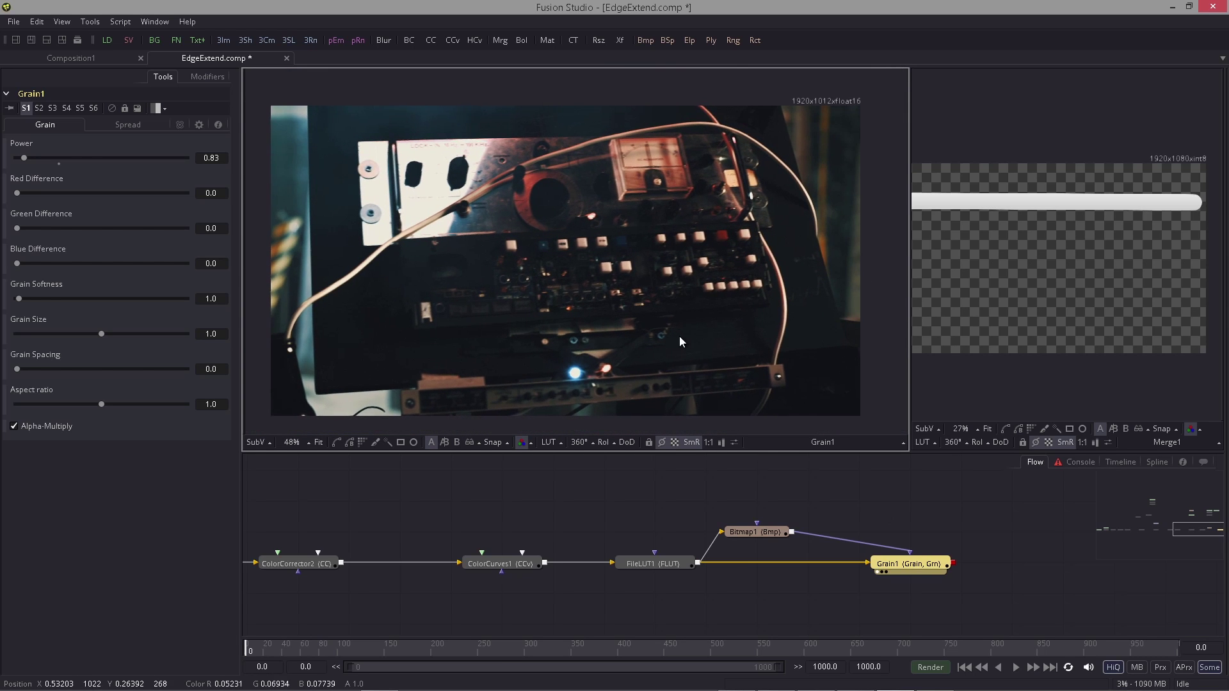
Step: Move Bitmap1 closer to Grain1 in the flow, just above its mask input
left_click(982, 527)
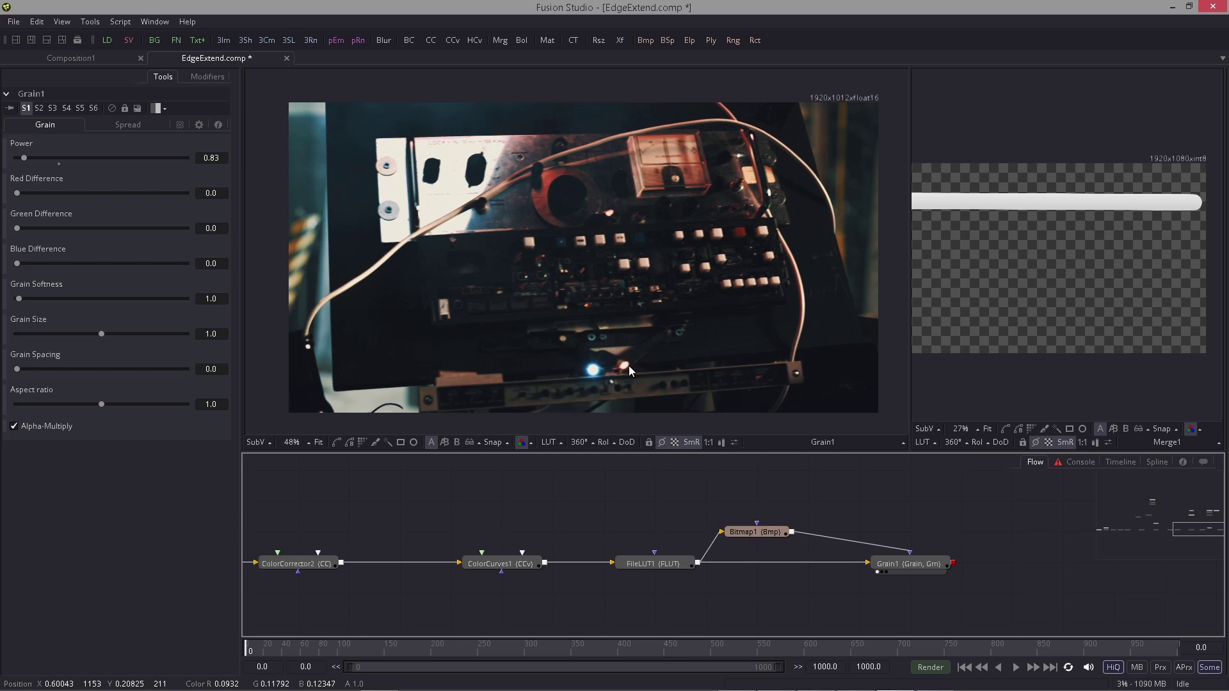
left_click_drag(482, 341, 484, 347)
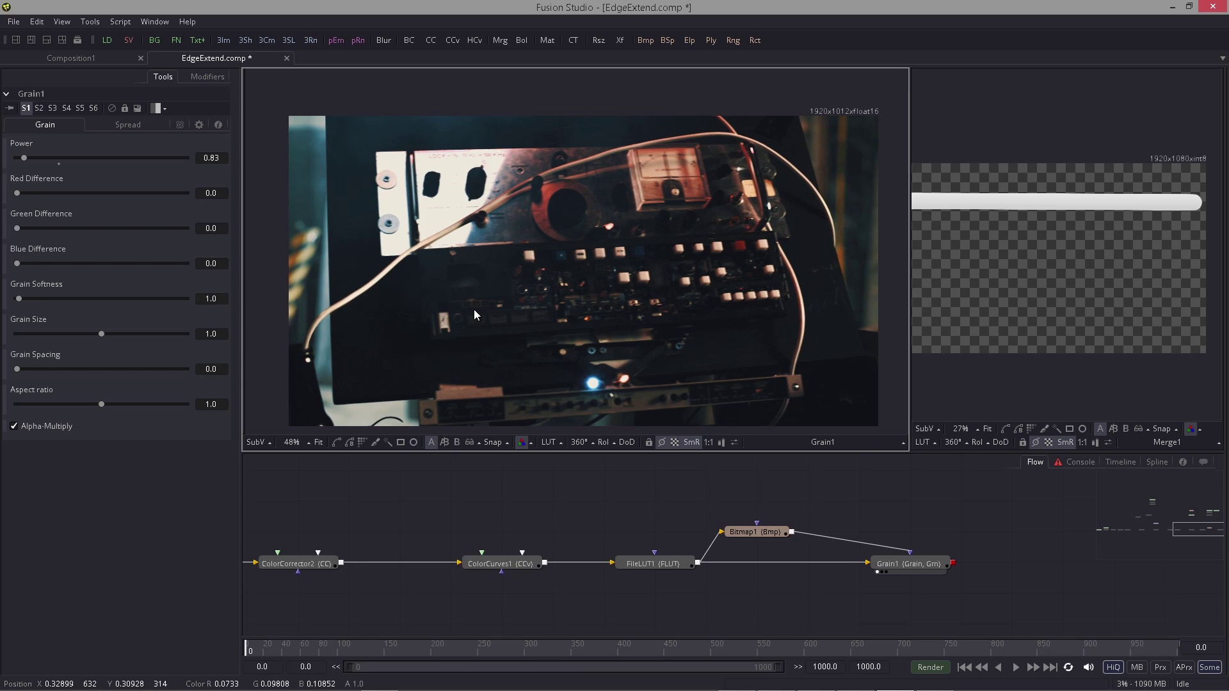
scroll(474, 309, "down", 1)
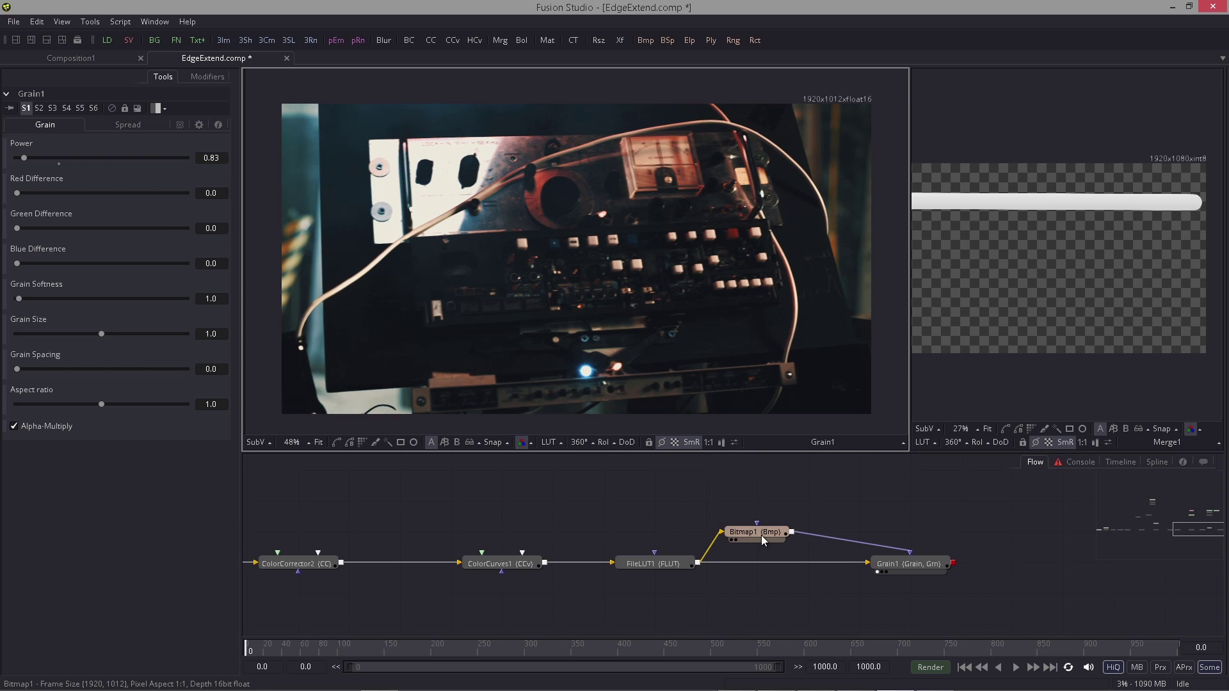
left_click_drag(773, 530, 876, 529)
left_click(870, 531)
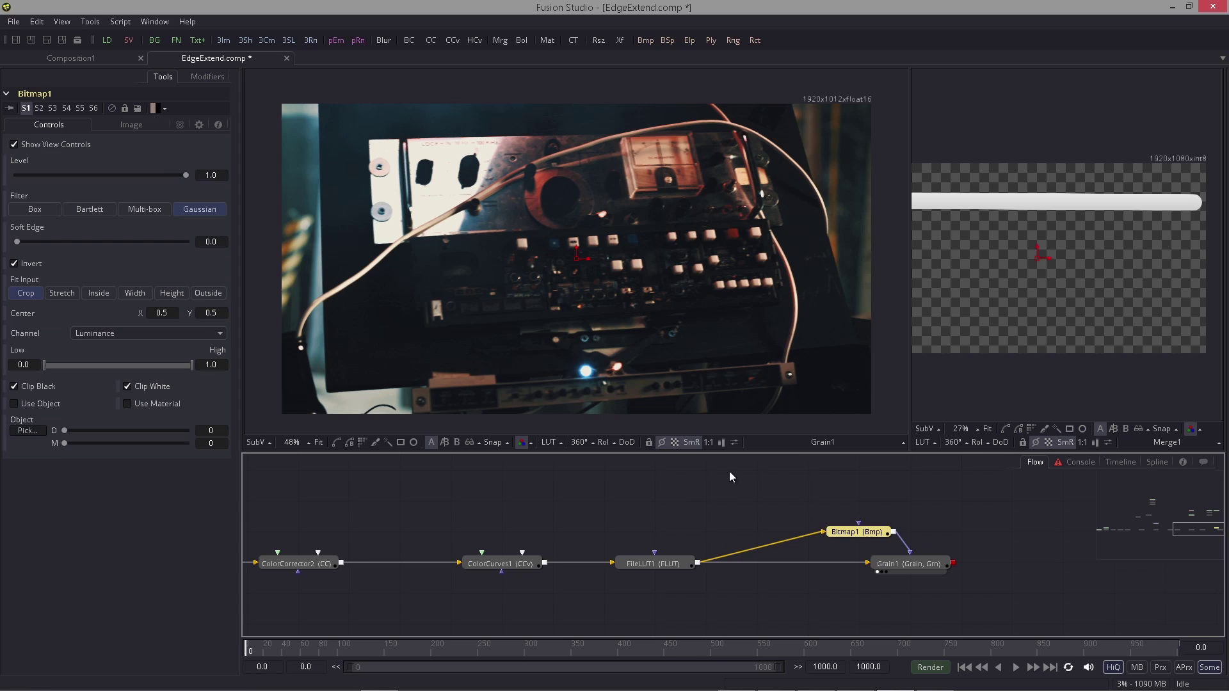